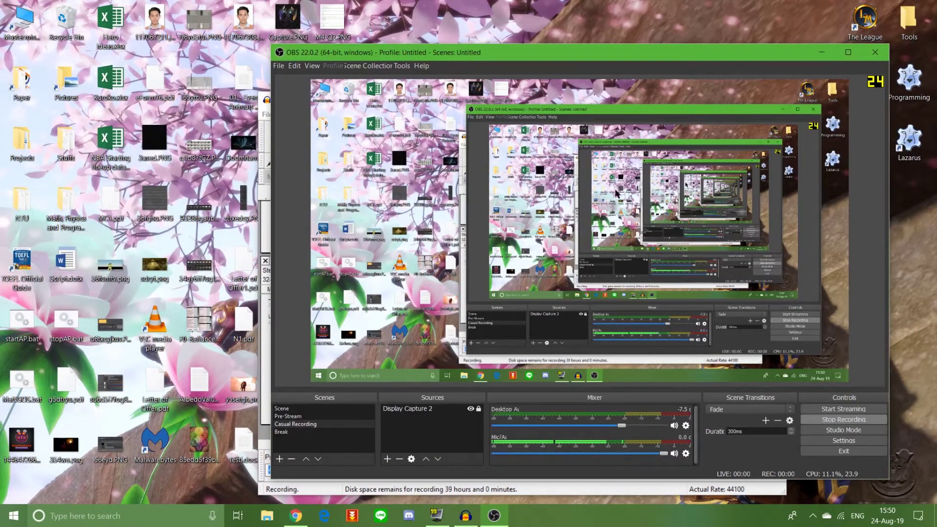
# Switch to Chrome and look over the Wow Model Viewer homepage at wowmodelviewer.net/new/
pyautogui.click(306, 516)
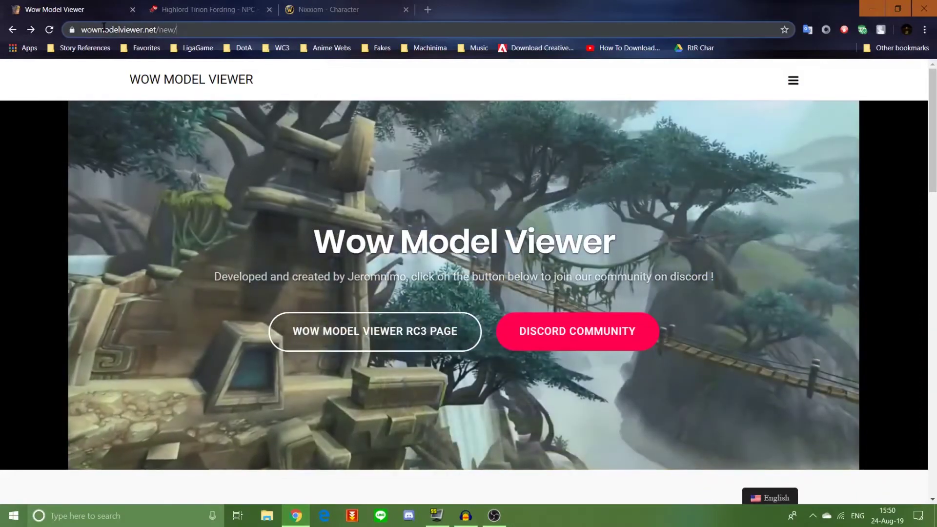
pyautogui.click(104, 28)
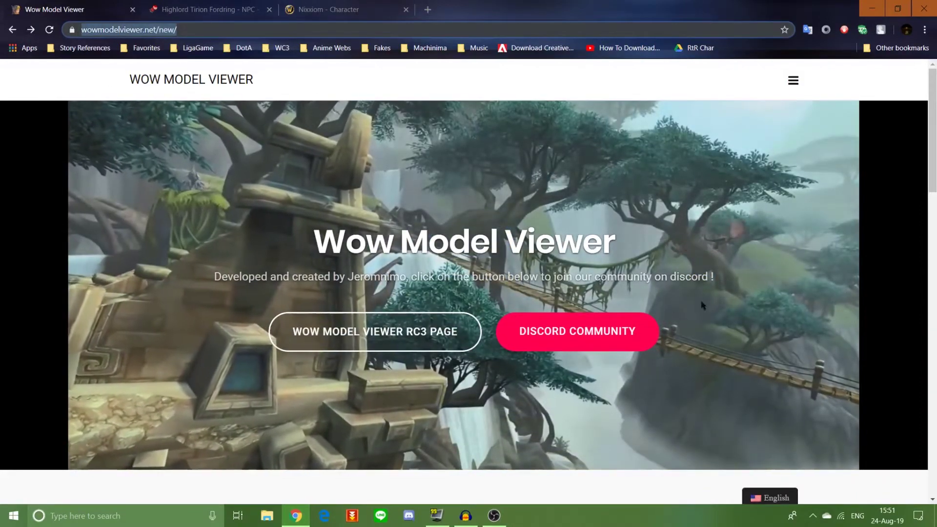
pyautogui.scroll(-8, 675, 275)
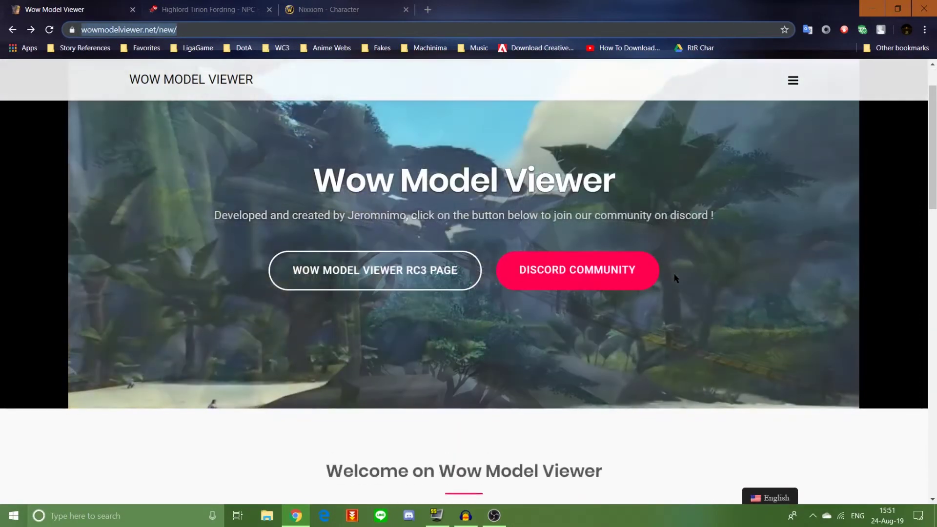
pyautogui.scroll(-12, 675, 278)
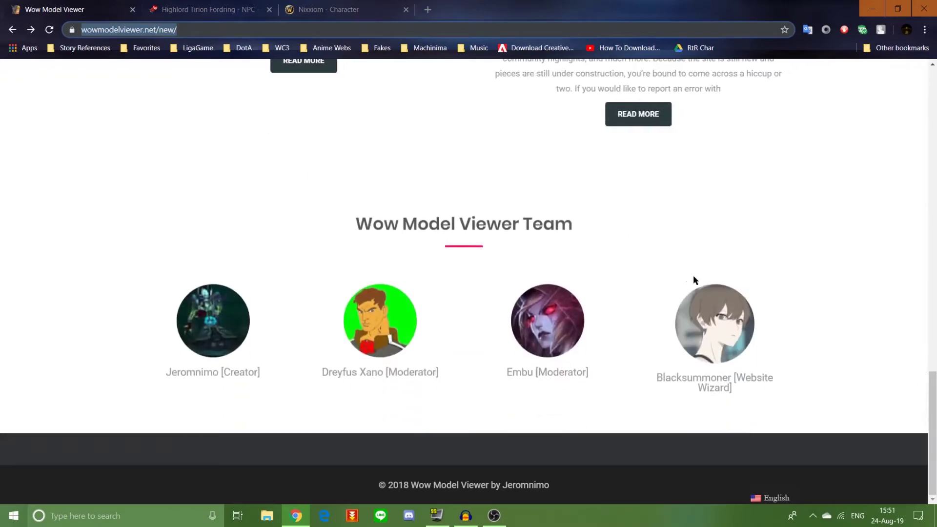
pyautogui.scroll(8, 778, 295)
pyautogui.scroll(-8, 778, 295)
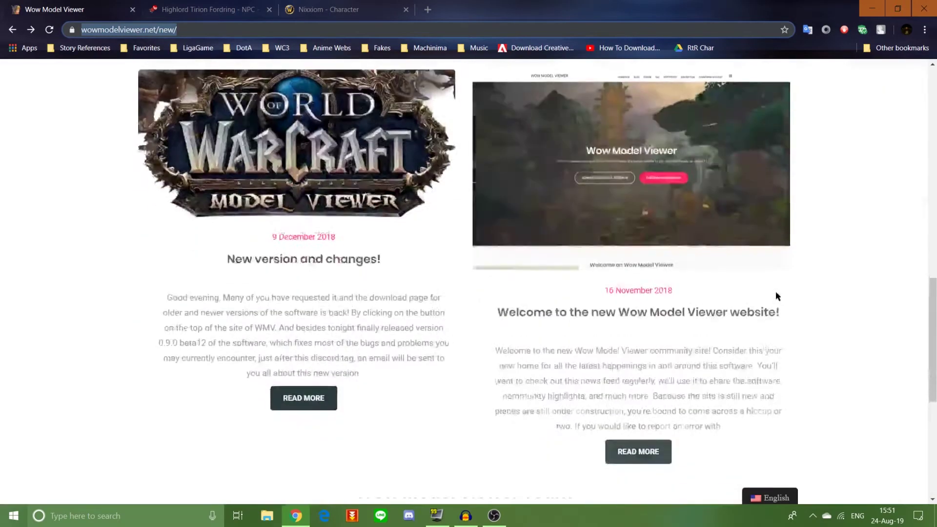
pyautogui.scroll(20, 736, 243)
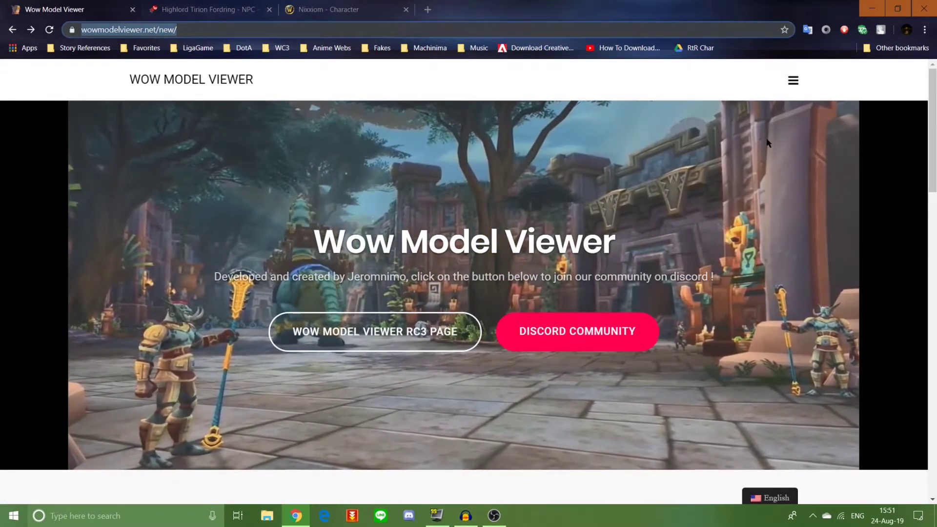
# Open the site's Download page and read which World of Warcraft expansion Wow Model Viewer 0.8.x supports
pyautogui.click(793, 80)
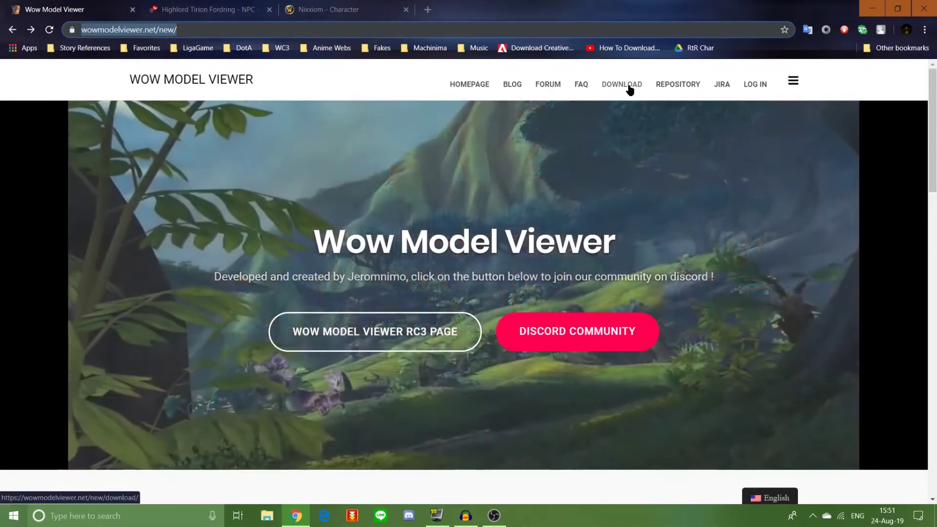
pyautogui.click(629, 88)
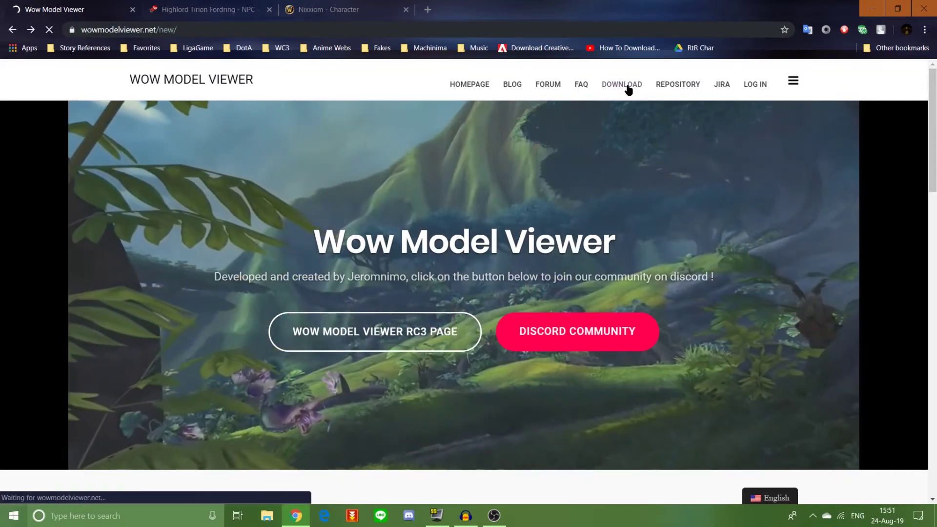
pyautogui.scroll(-7, 537, 195)
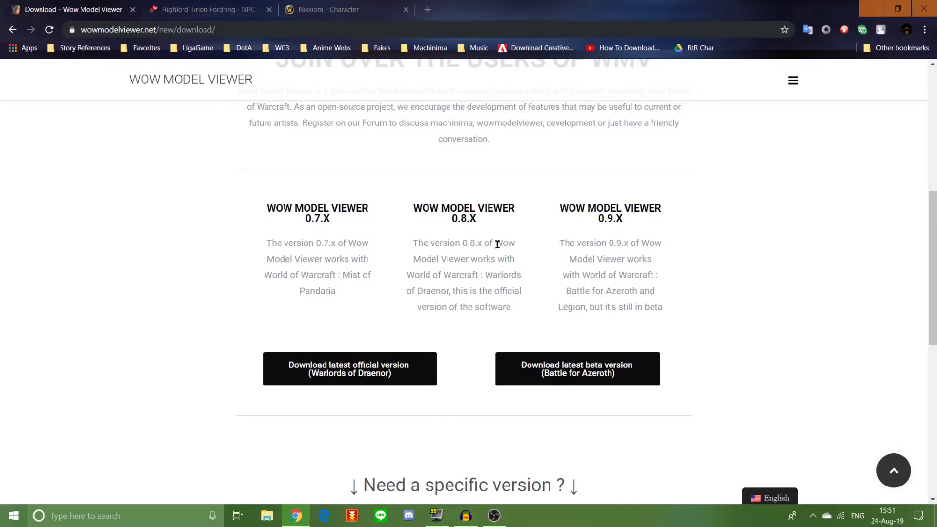
pyautogui.doubleClick(451, 221)
pyautogui.click(492, 274)
pyautogui.moveTo(492, 274); pyautogui.dragTo(396, 296)
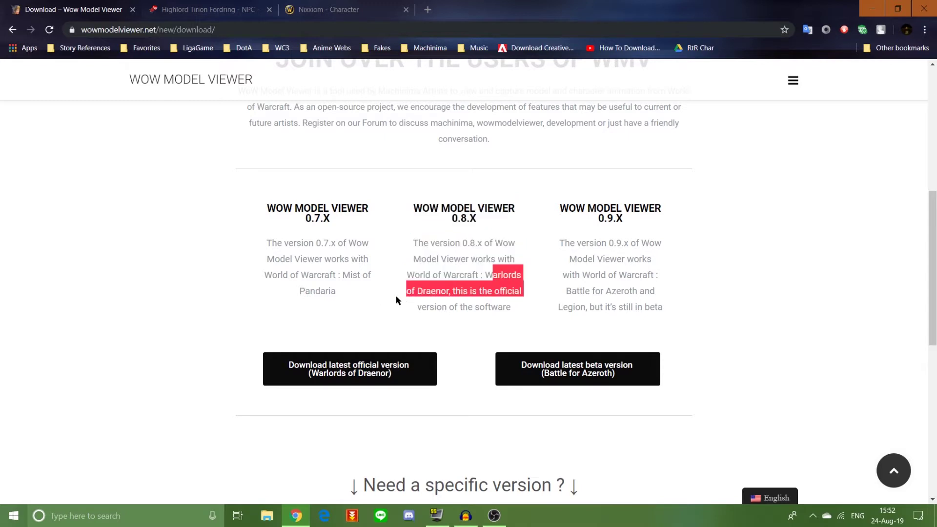
pyautogui.click(463, 288)
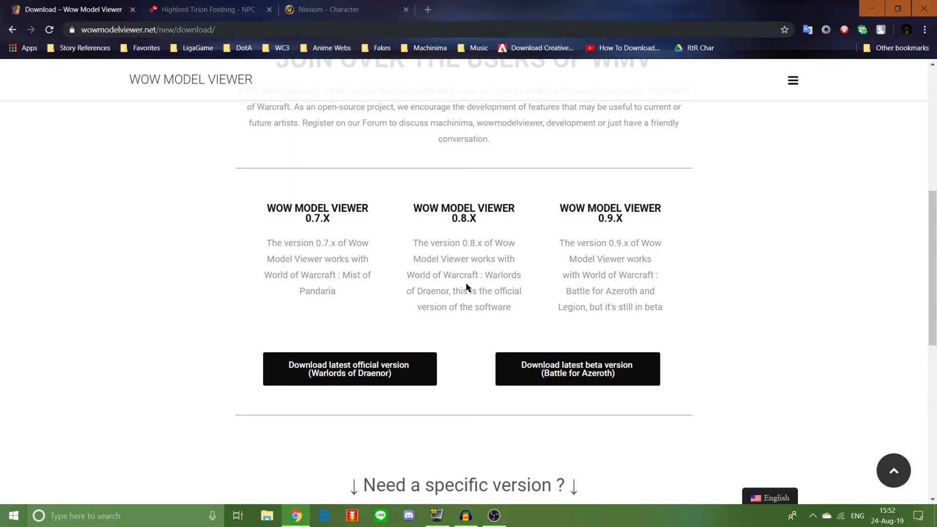
# Expand the Wow Model Viewer 0.9.x release list and download WMV_Installer_v090rc3.exe
pyautogui.scroll(-5, 467, 288)
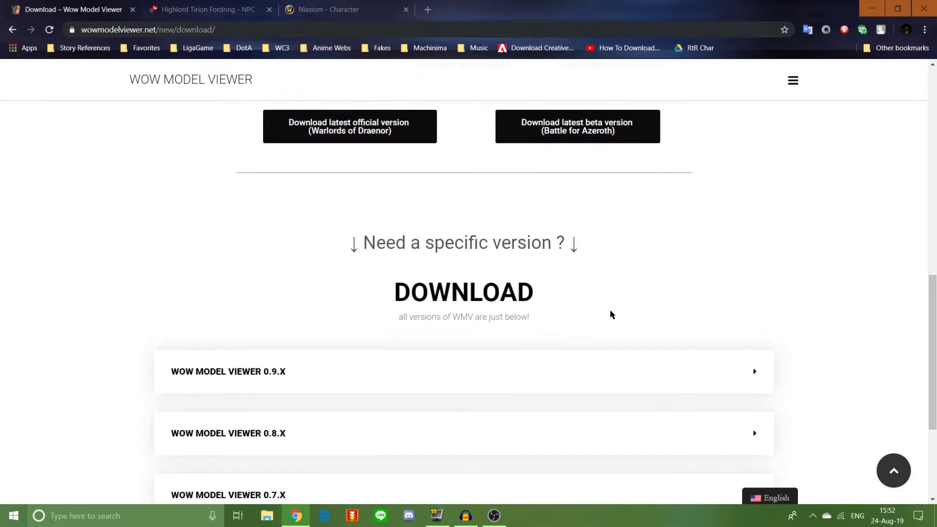
pyautogui.click(620, 362)
pyautogui.scroll(-4, 491, 356)
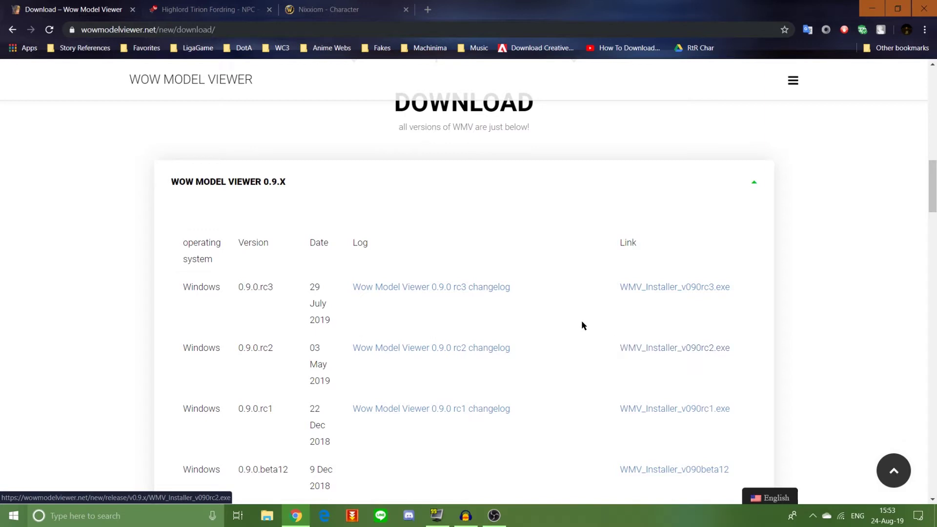
pyautogui.click(689, 288)
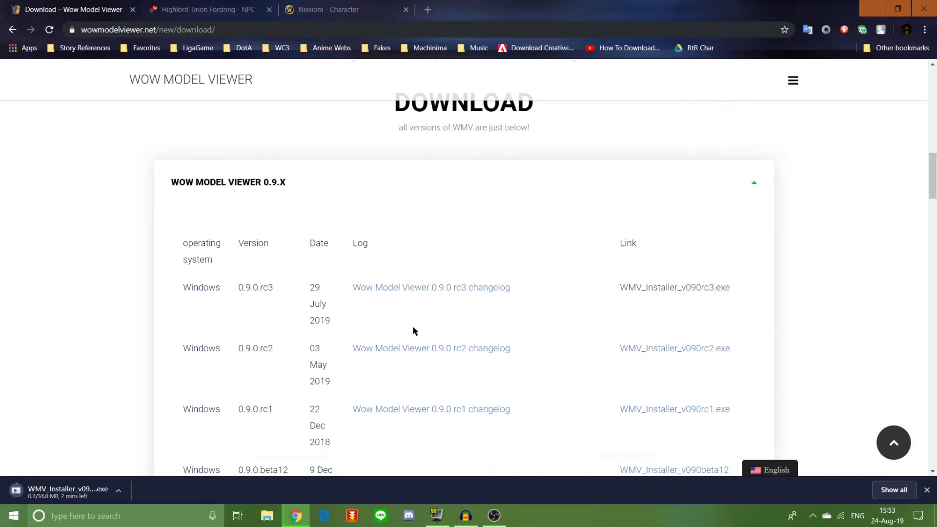
# Run the downloaded WMV_Installer_v090rc3.exe, overriding the SmartScreen block and allowing it to make changes to the device
pyautogui.click(68, 491)
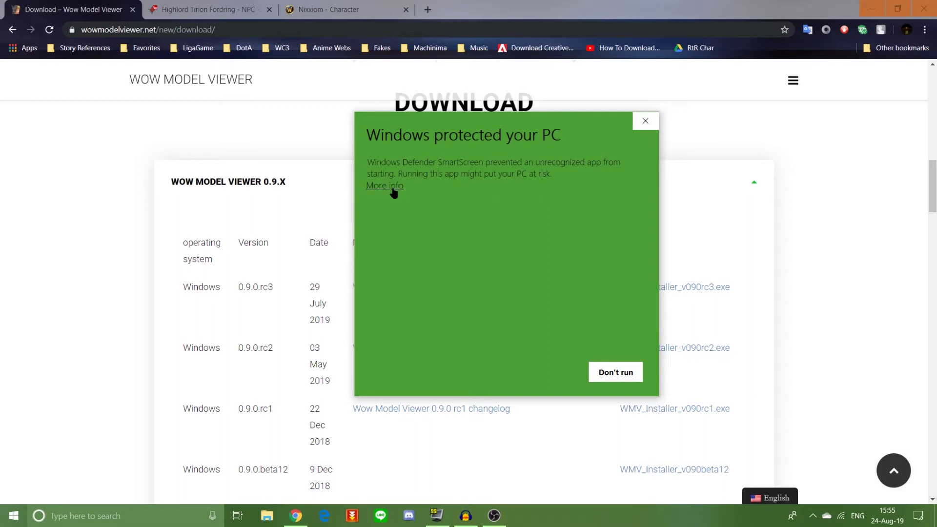
pyautogui.click(385, 186)
pyautogui.moveTo(429, 163); pyautogui.dragTo(654, 205)
pyautogui.click(498, 195)
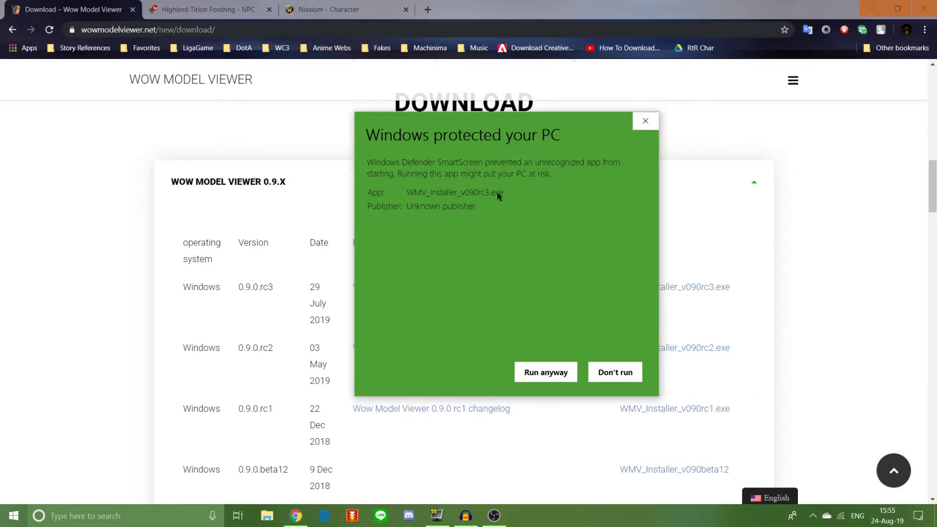
pyautogui.moveTo(430, 158); pyautogui.dragTo(558, 171)
pyautogui.click(540, 163)
pyautogui.click(555, 373)
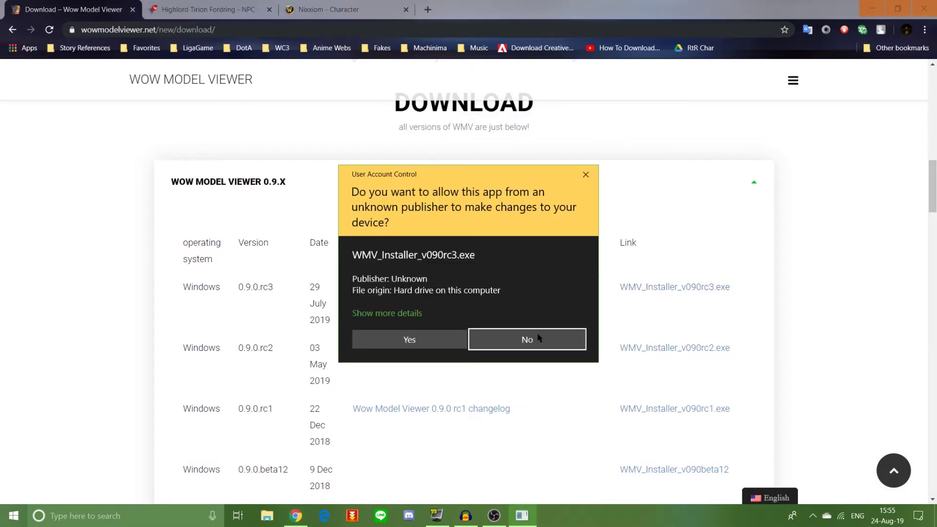
pyautogui.click(422, 341)
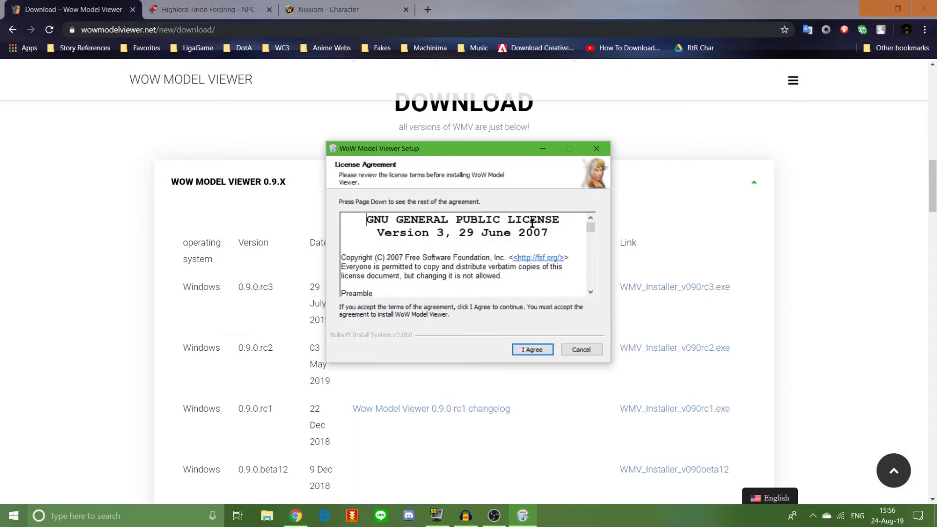
# Accept the license agreement and browse for the install location to the WoWModelViewer folder under Tools on drive D
pyautogui.scroll(-1, 428, 274)
pyautogui.press('Return')
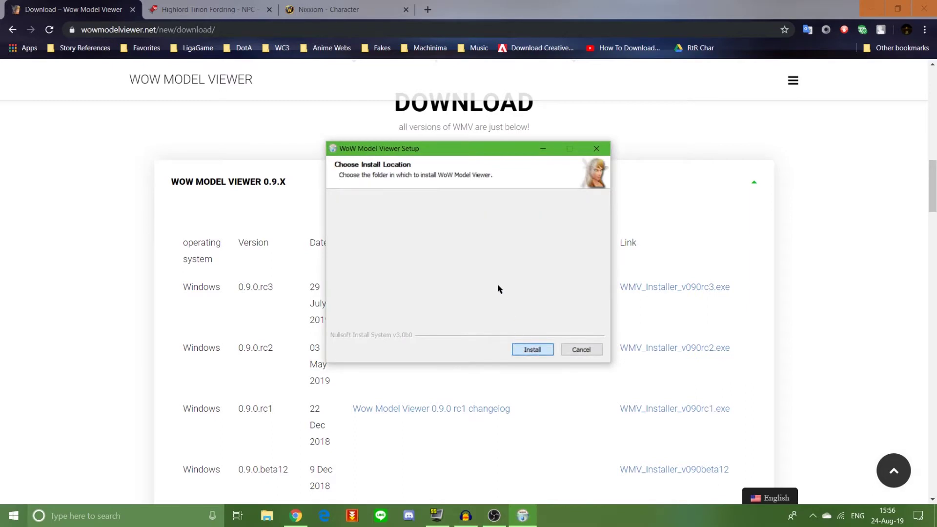
pyautogui.click(556, 284)
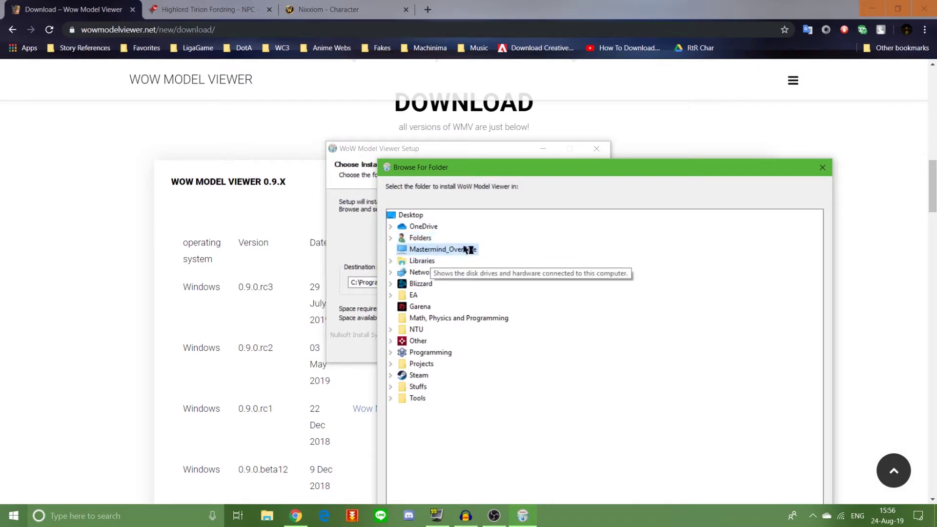
pyautogui.moveTo(550, 170); pyautogui.dragTo(674, 12)
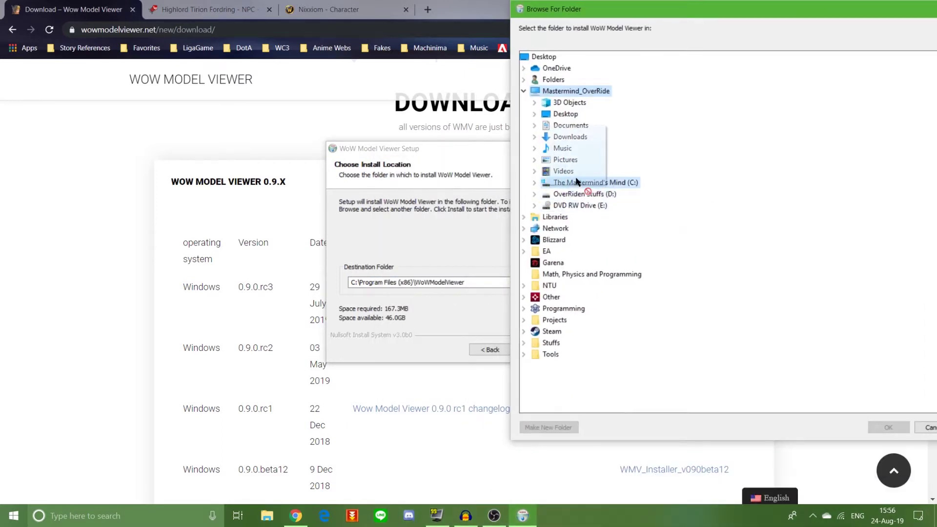
pyautogui.click(585, 195)
pyautogui.click(573, 262)
pyautogui.click(608, 401)
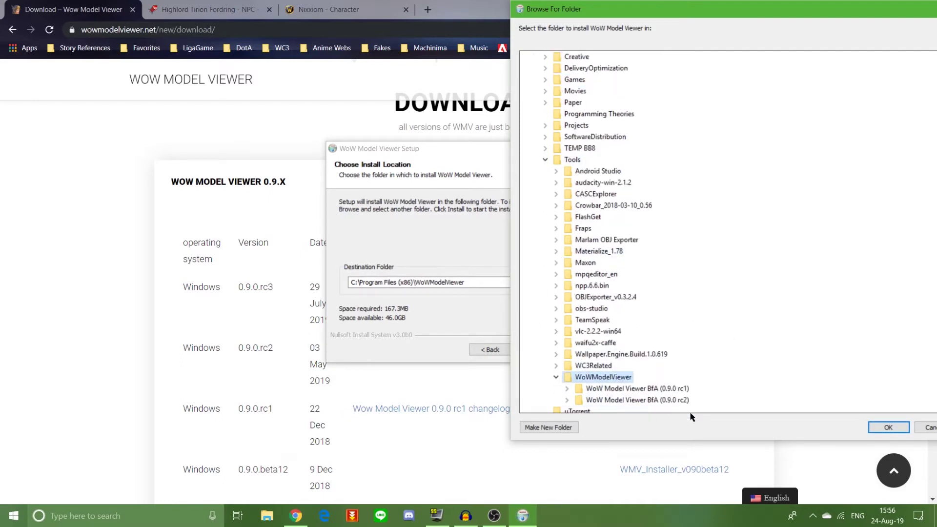
# Create a subfolder named "WoW Model Viewer BfA (0.9.0 rc3)" in WoWModelViewer and use it as the destination folder
pyautogui.click(577, 427)
pyautogui.write('WoW Model Viewer BfA')
pyautogui.write('(0.')
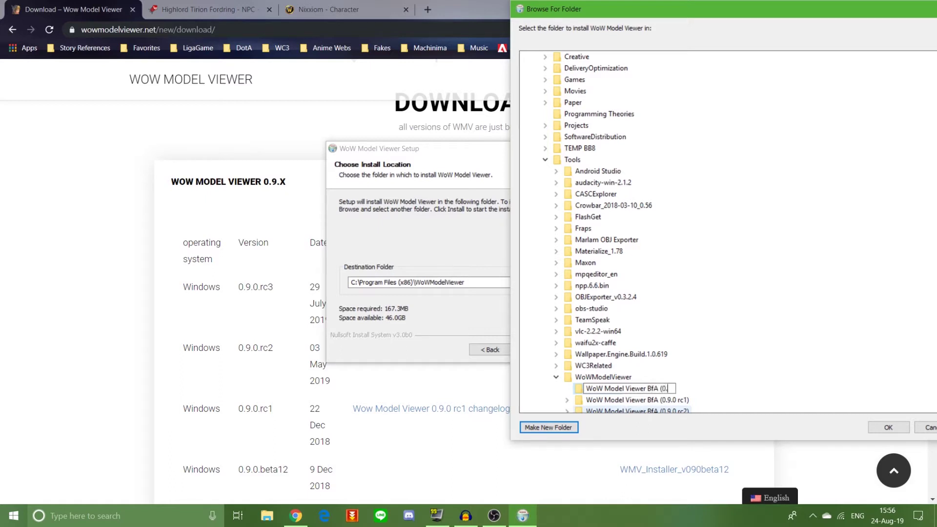
pyautogui.write('9.0 rc3)')
pyautogui.press('Escape')
pyautogui.press('Return')
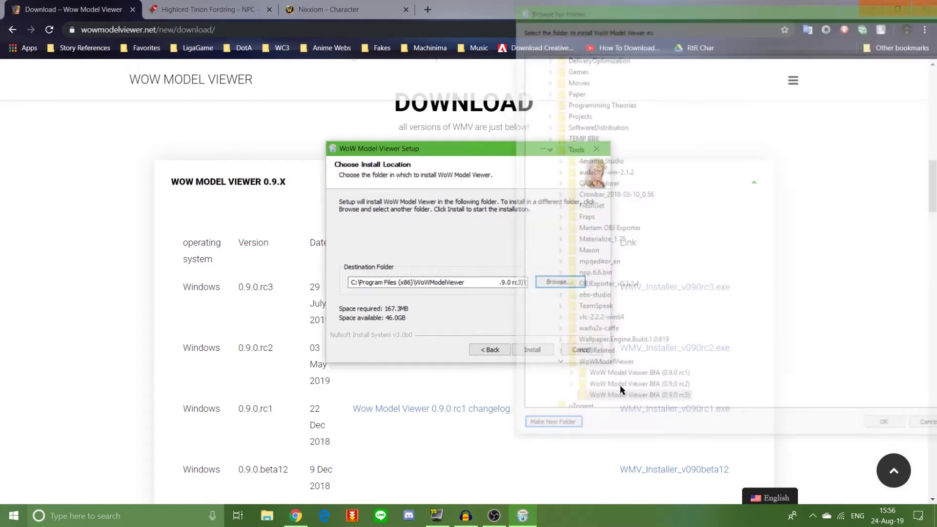
# Check the end of the destination path, install WoW Model Viewer there and close the finished setup
pyautogui.moveTo(511, 282); pyautogui.dragTo(534, 283)
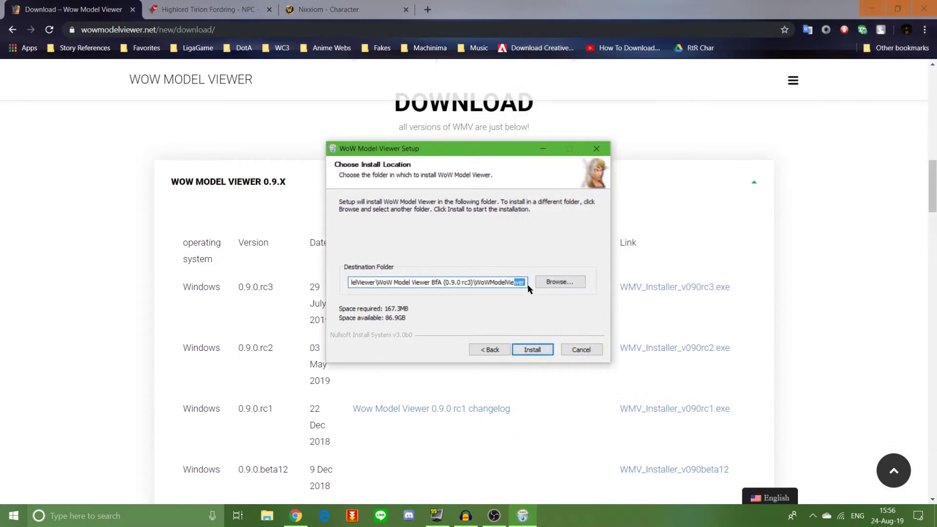
pyautogui.click(536, 350)
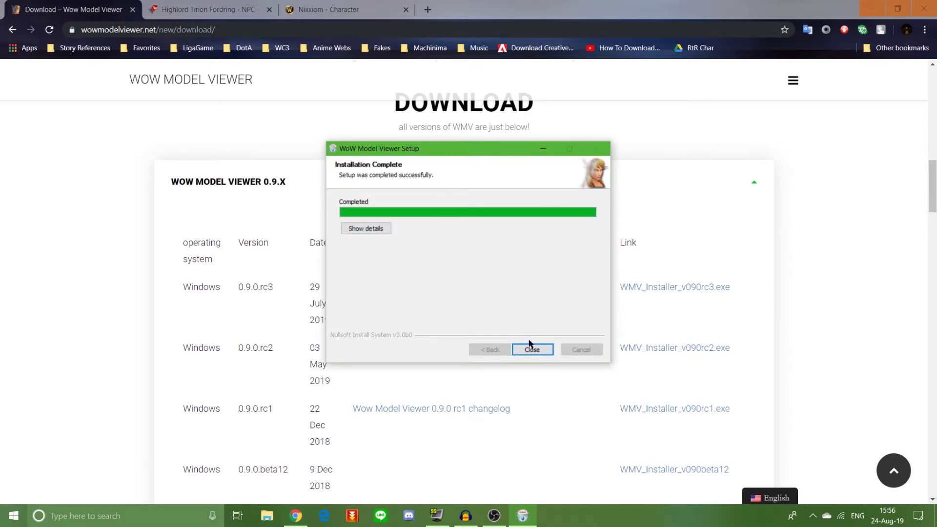
pyautogui.click(533, 350)
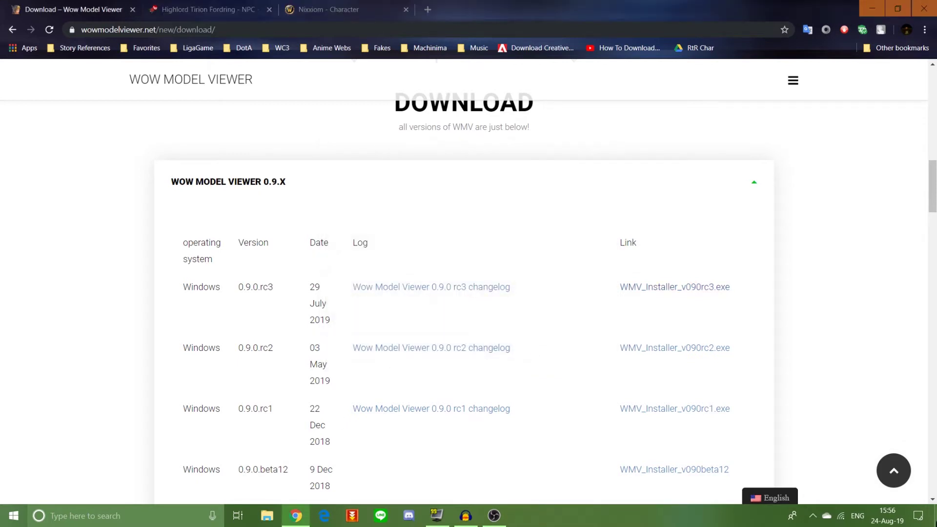
# Minimize the open windows, launch WoW Model Viewer from its desktop shortcut and allow it to make changes to the device
pyautogui.click(872, 8)
pyautogui.click(819, 52)
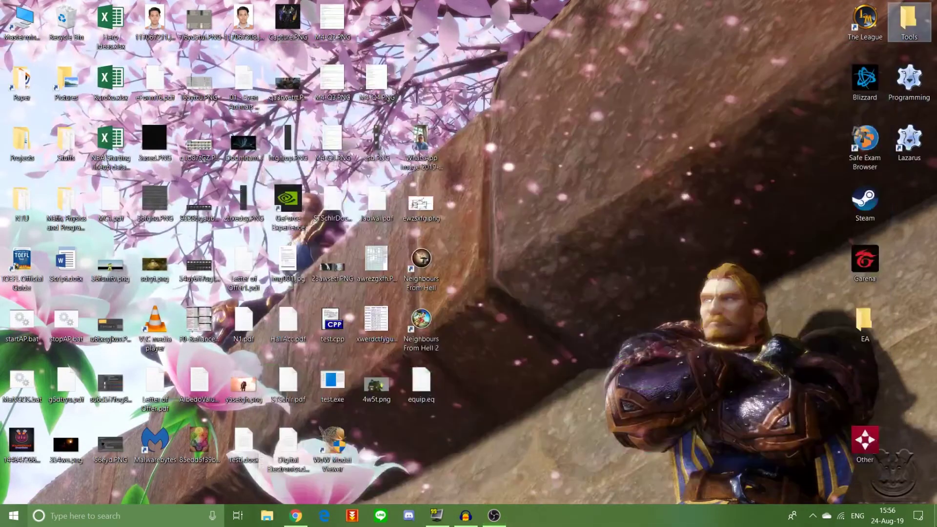
pyautogui.doubleClick(334, 438)
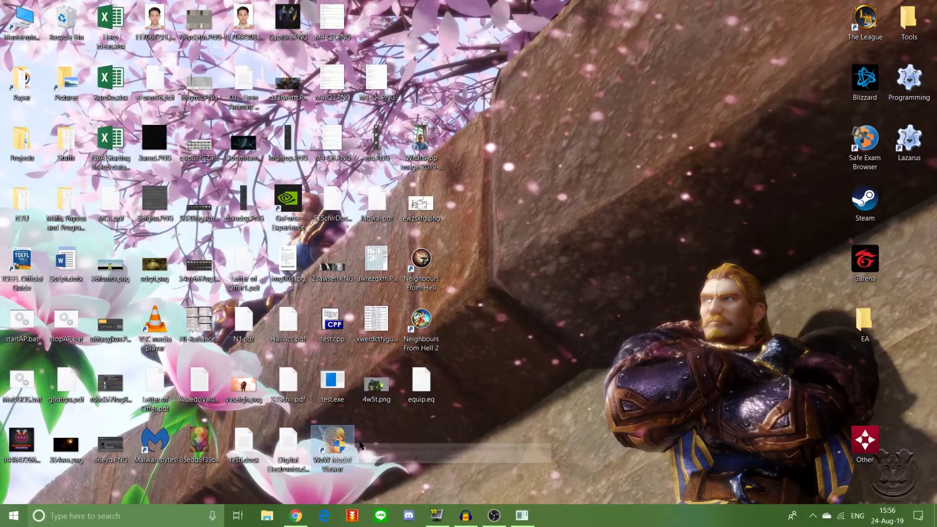
pyautogui.press('Left')
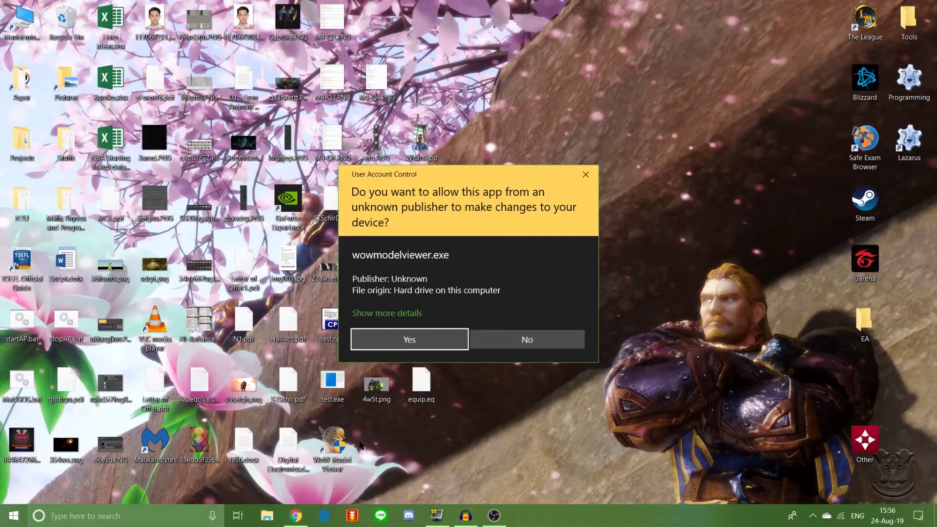
pyautogui.press('Return')
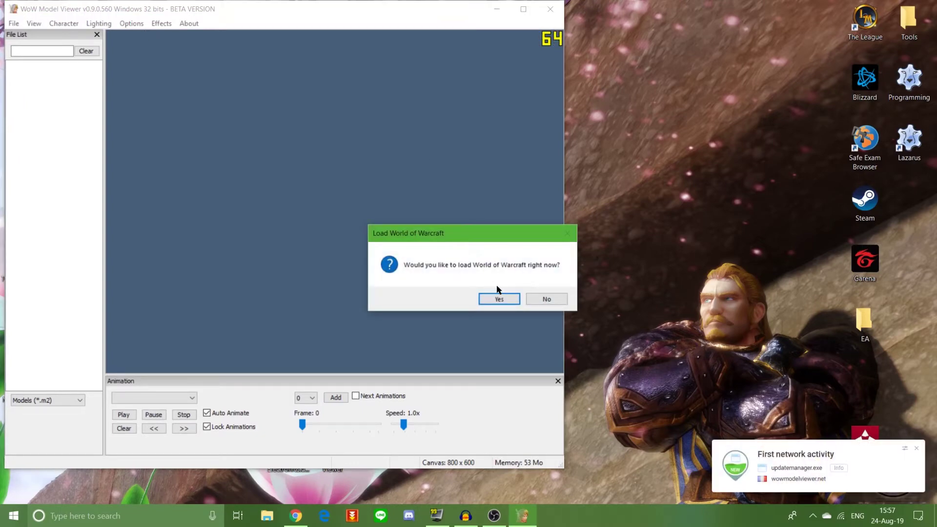
# Agree to load World of Warcraft and select D:\Games\Blizzard Entertainment\World of Warcraft\Data as the game folder
pyautogui.click(500, 300)
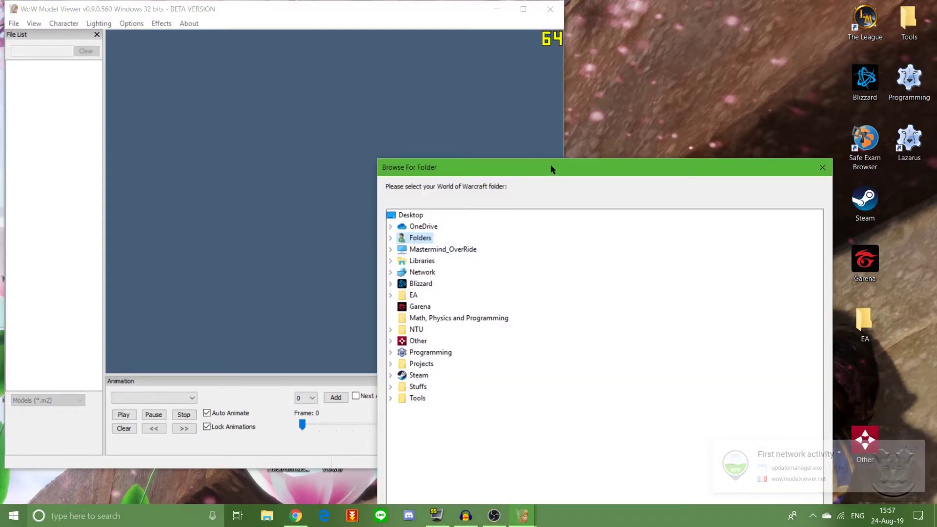
pyautogui.click(407, 155)
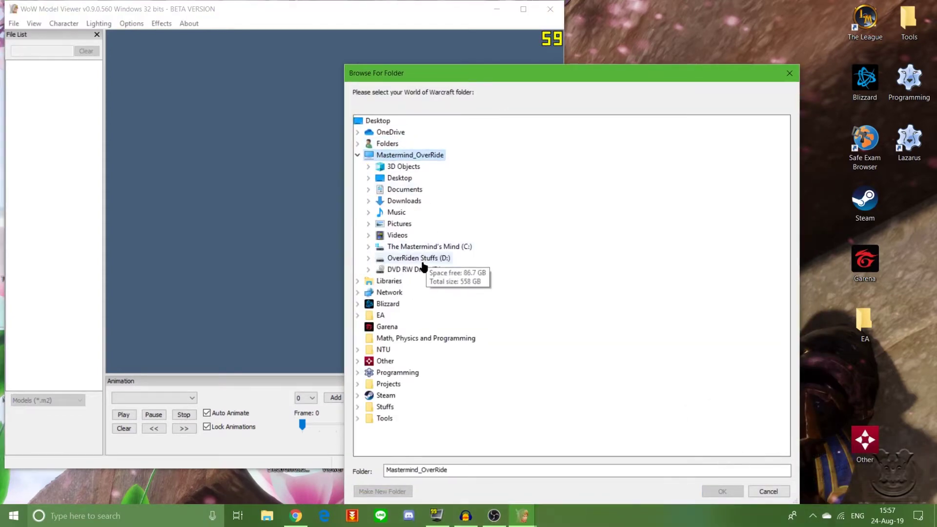
pyautogui.click(419, 258)
pyautogui.click(414, 292)
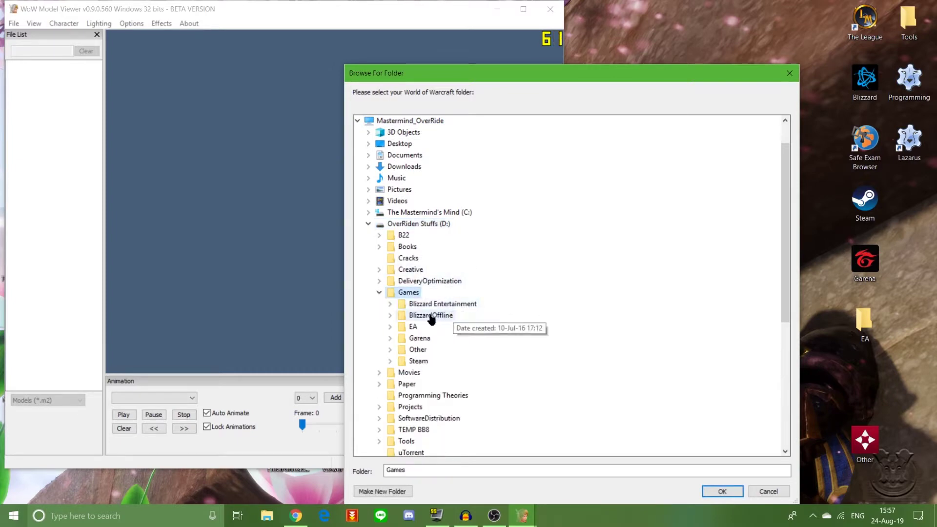
pyautogui.click(437, 304)
pyautogui.click(467, 337)
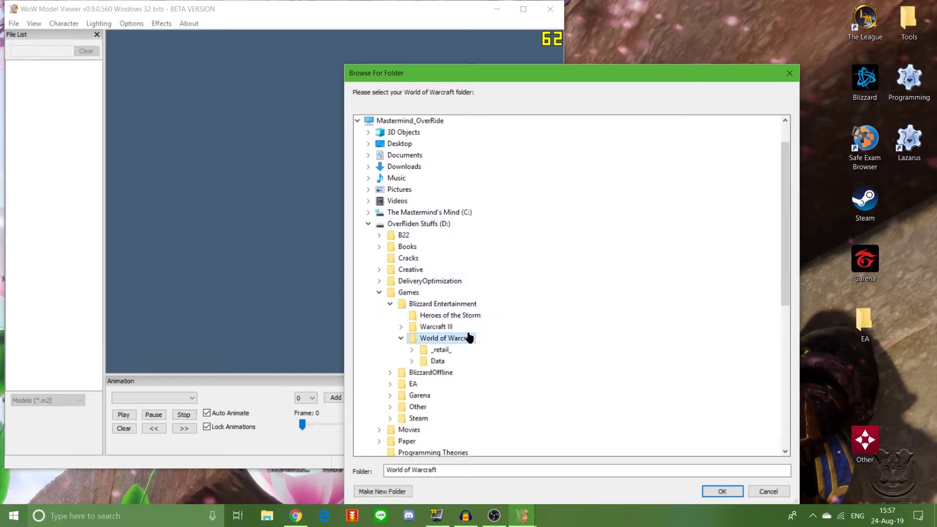
pyautogui.click(437, 361)
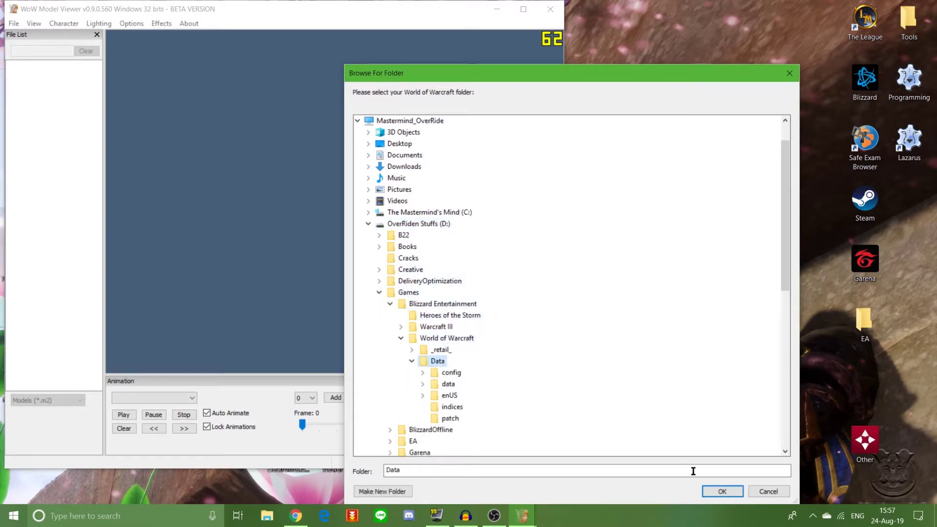
pyautogui.click(723, 492)
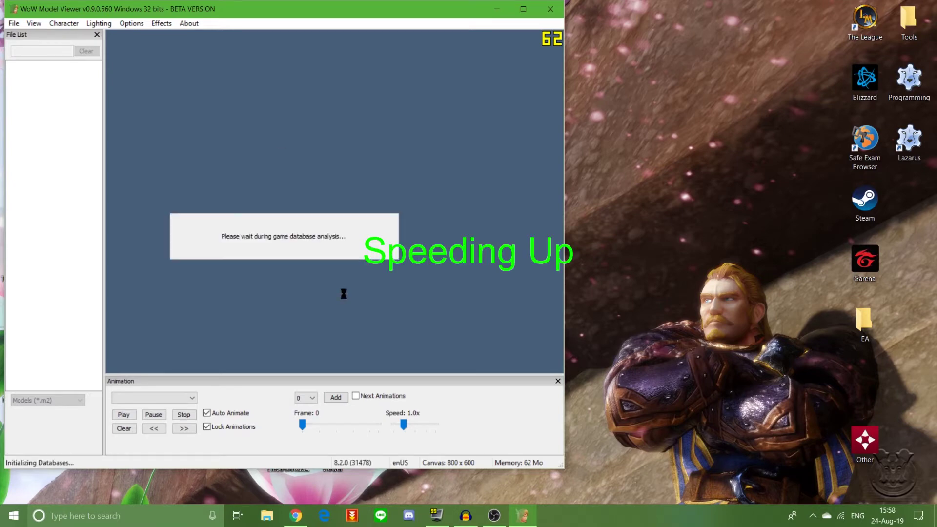
# Apply the OpenGL display mode "Colour:32 Depth:16 Alpha:8 FSAA:16 DoubleBuffer Hardware mode" and close the viewer's settings
pyautogui.click(141, 24)
pyautogui.click(155, 54)
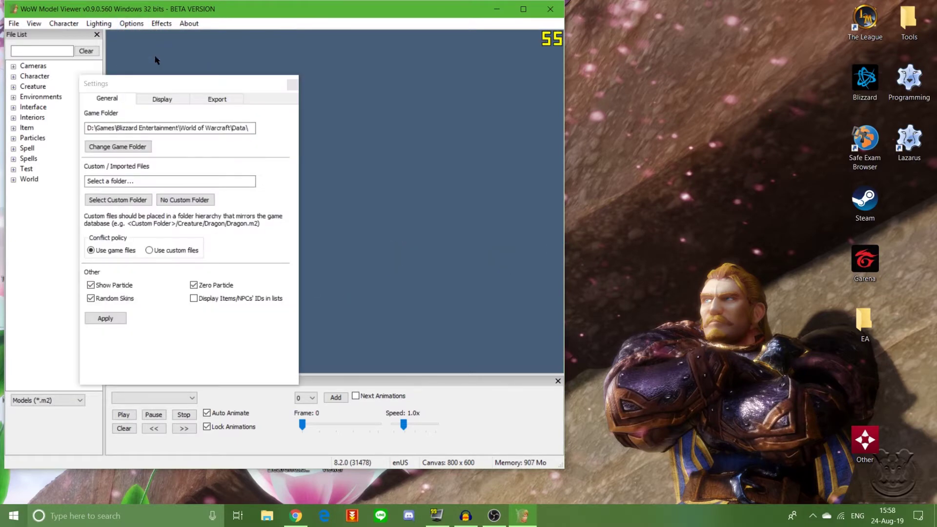
pyautogui.click(163, 100)
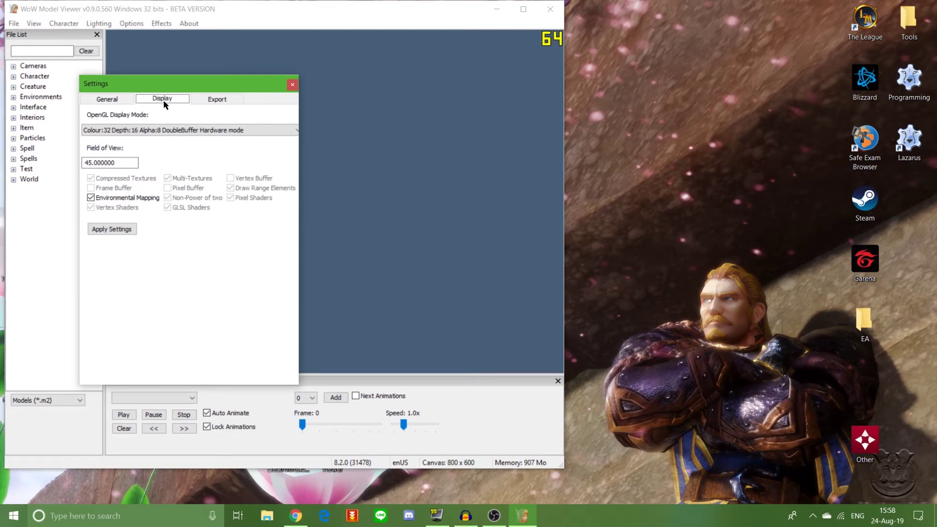
pyautogui.click(135, 134)
pyautogui.scroll(-5, 299, 219)
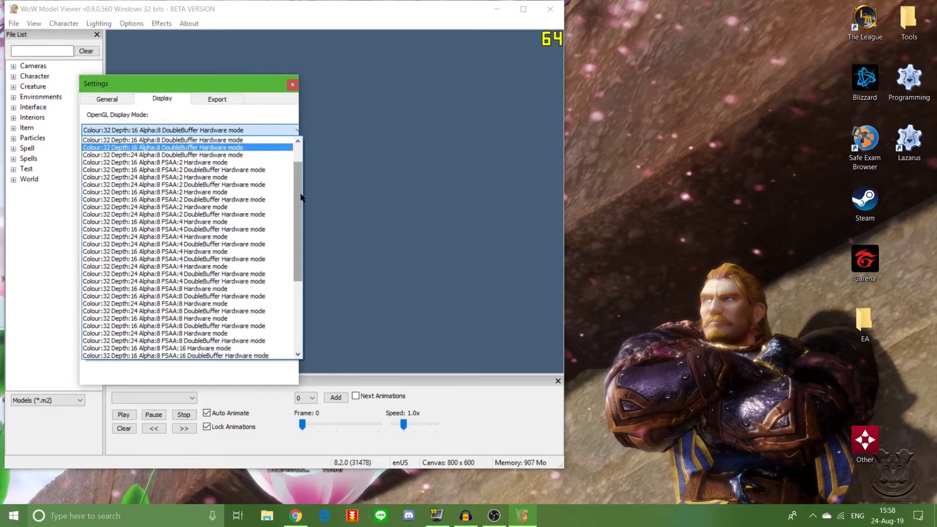
pyautogui.scroll(-5, 298, 219)
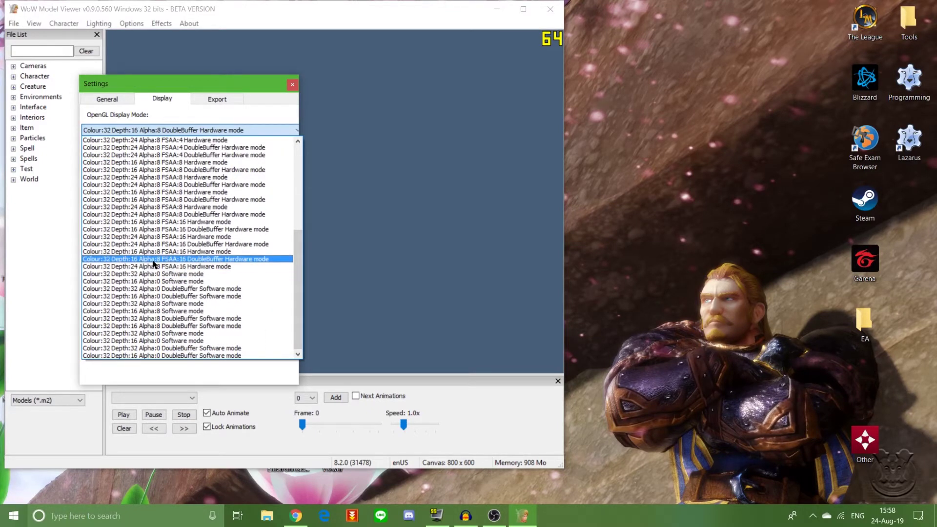
pyautogui.click(242, 259)
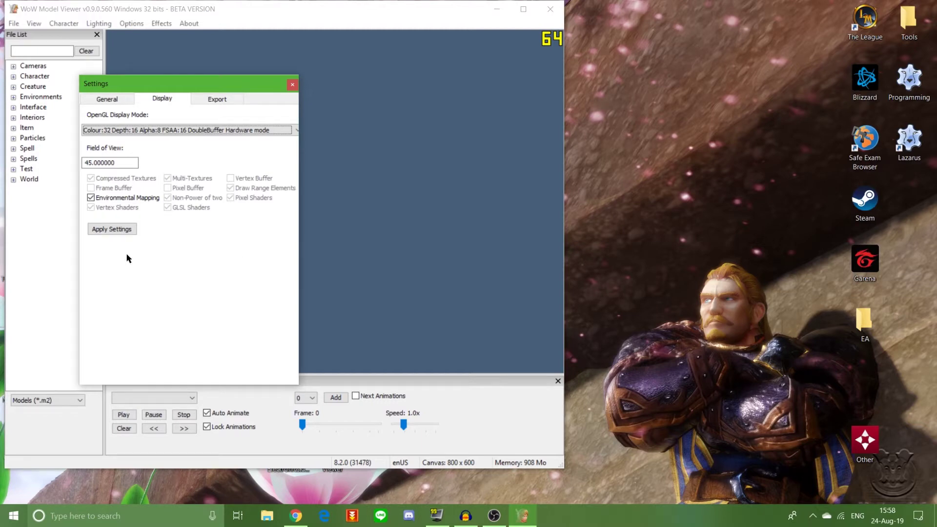
pyautogui.click(126, 230)
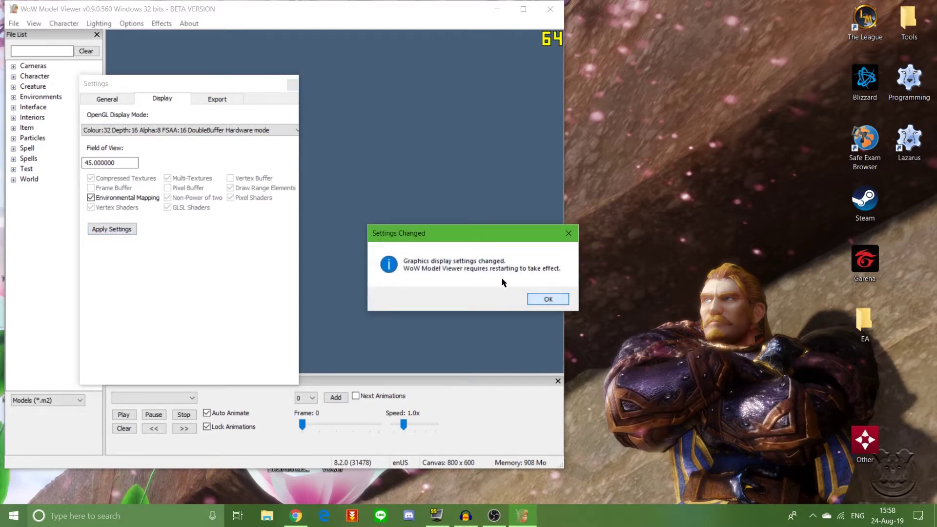
pyautogui.click(548, 300)
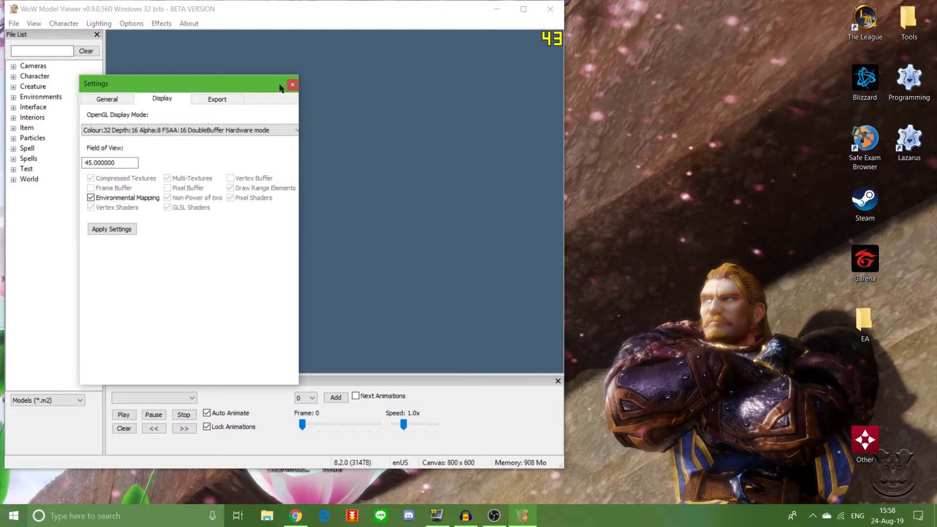
pyautogui.click(292, 85)
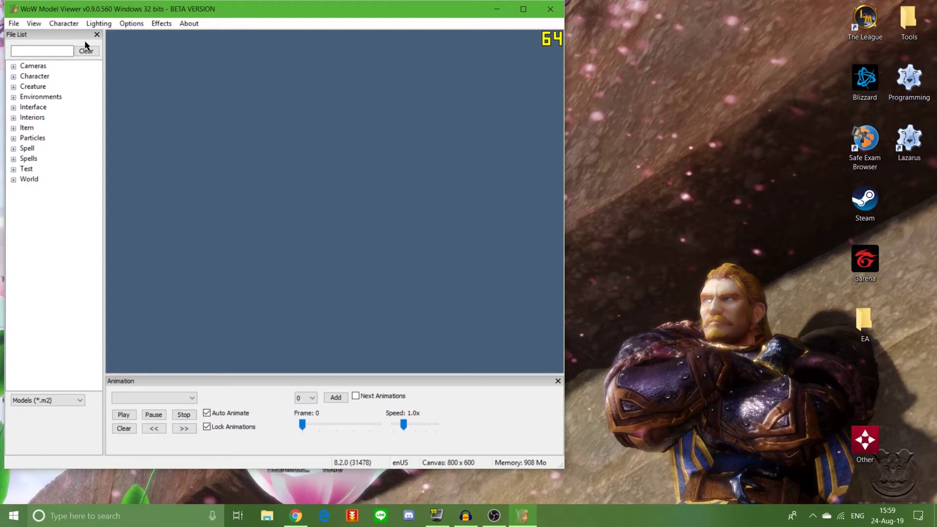
pyautogui.click(34, 23)
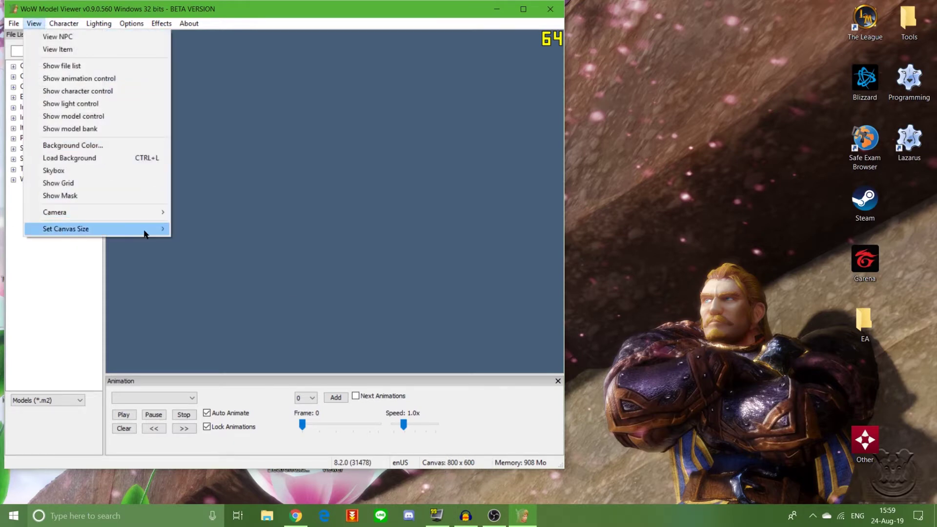
pyautogui.moveTo(147, 229)
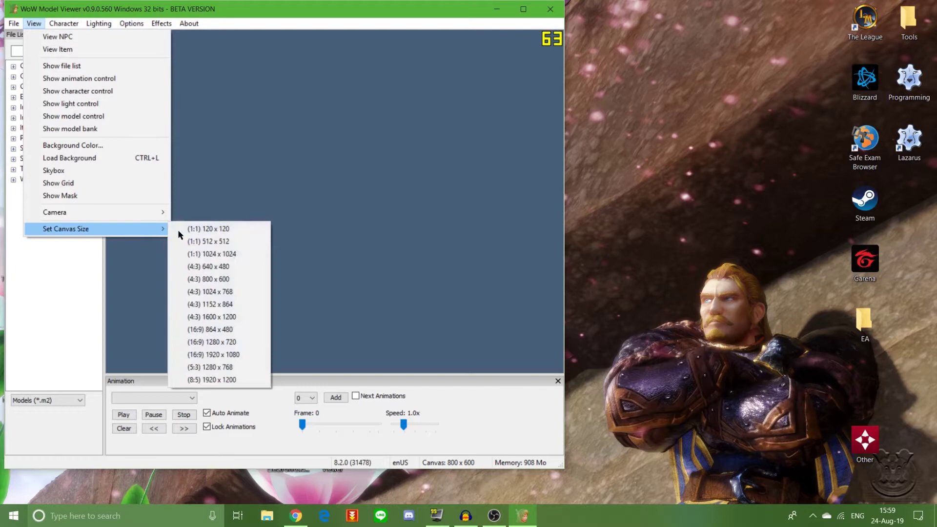
pyautogui.click(413, 323)
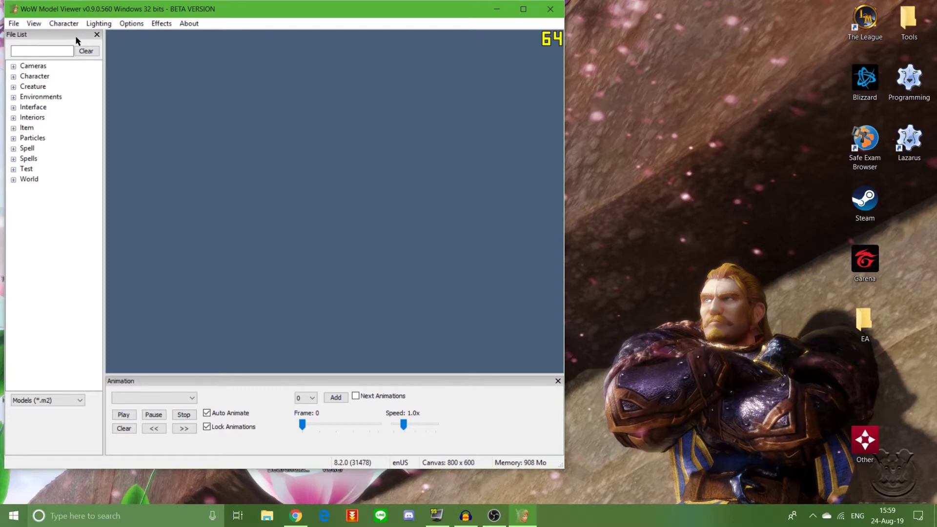
# Undock the File List and Animation panels so both float separately over the model canvas
pyautogui.moveTo(40, 34); pyautogui.dragTo(86, 83)
pyautogui.moveTo(276, 381); pyautogui.dragTo(395, 434)
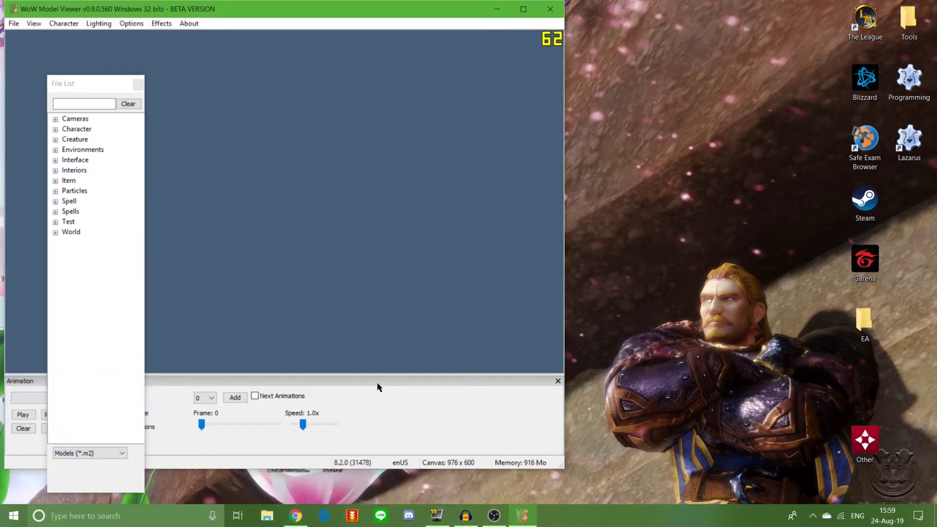
pyautogui.moveTo(377, 382); pyautogui.dragTo(761, 325)
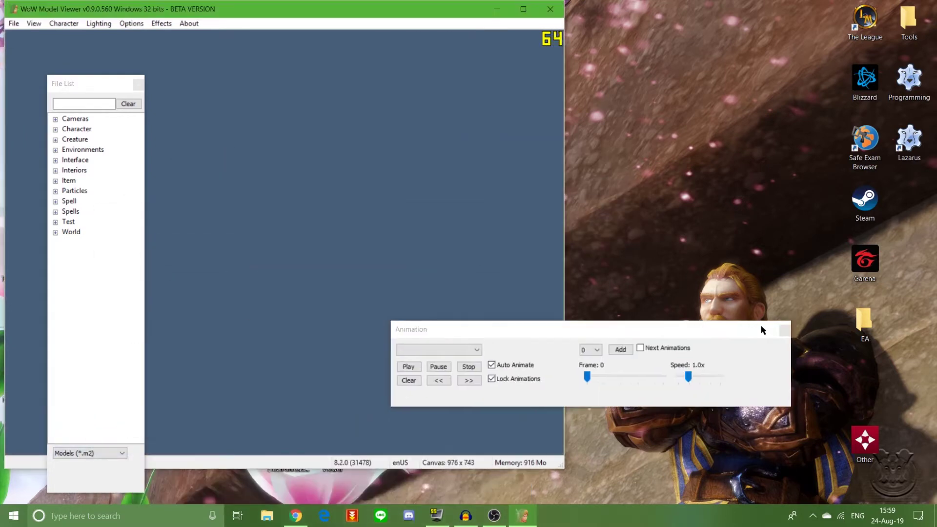
pyautogui.click(98, 88)
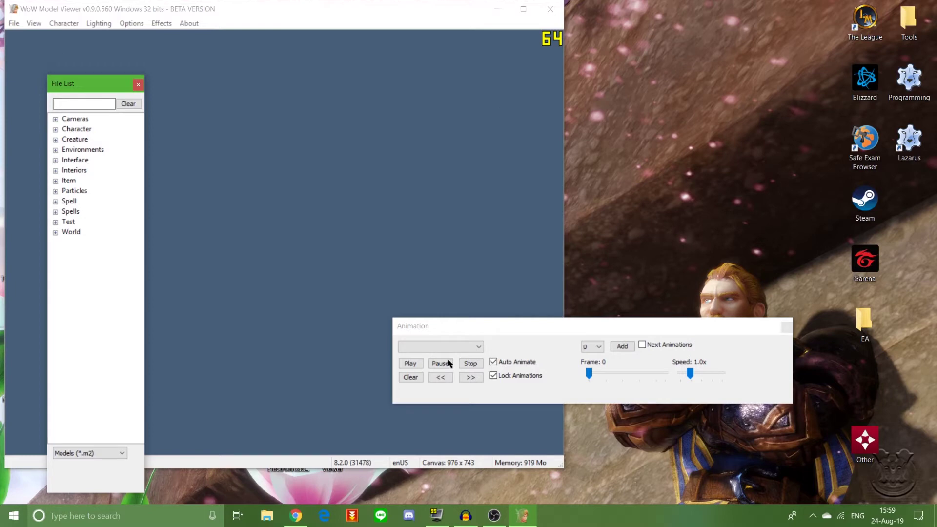
pyautogui.click(388, 22)
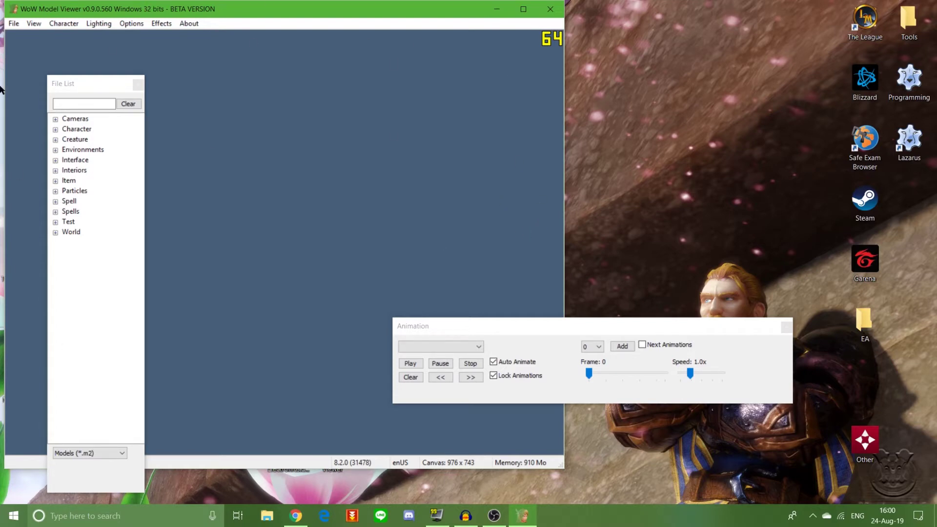
# Maximize the WoW Model Viewer window and try to set the canvas size to (16:9) 1920 x 1080
pyautogui.click(524, 9)
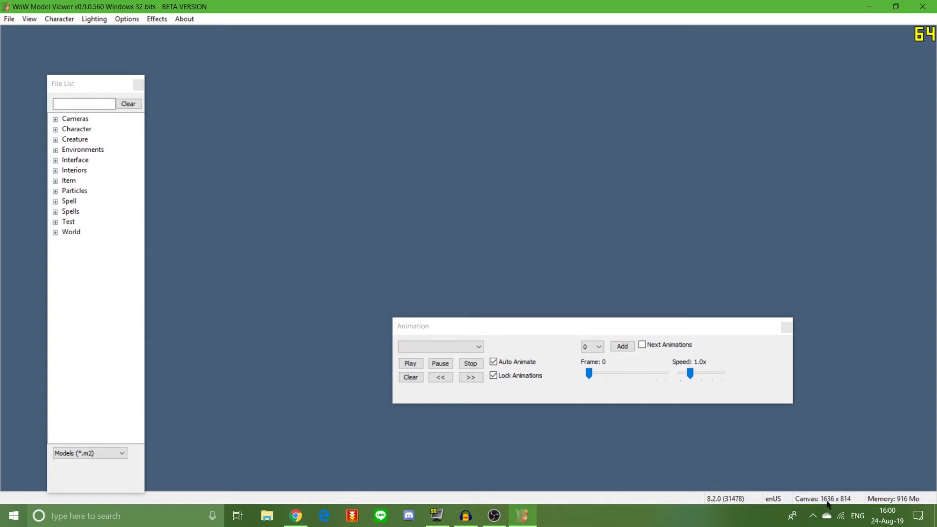
pyautogui.click(31, 19)
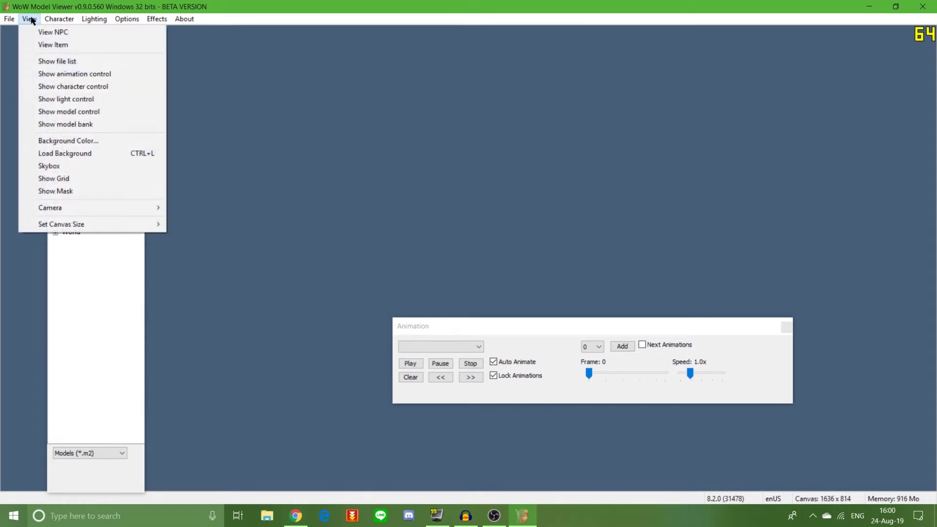
pyautogui.moveTo(139, 226)
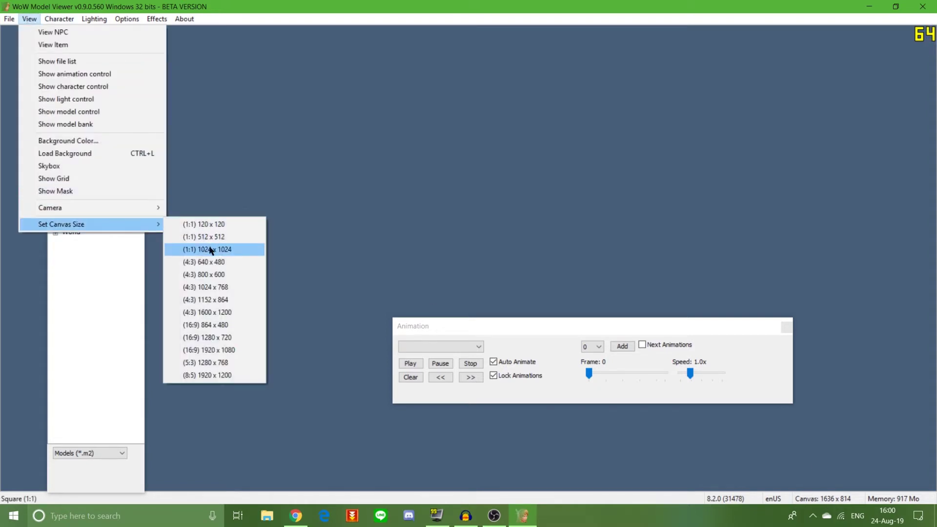
pyautogui.click(241, 347)
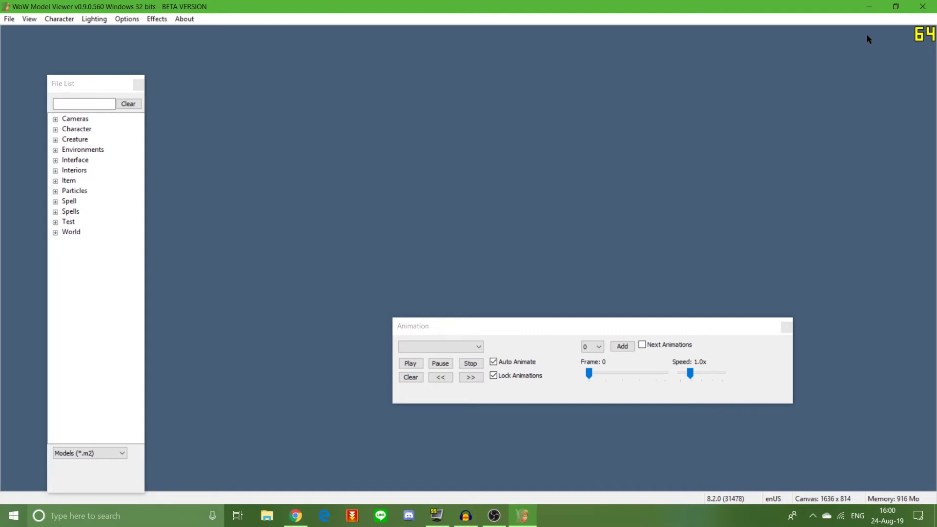
# Restart WoW Model Viewer from its desktop shortcut, allowing it to make changes to the device, and decline loading World of Warcraft
pyautogui.click(922, 7)
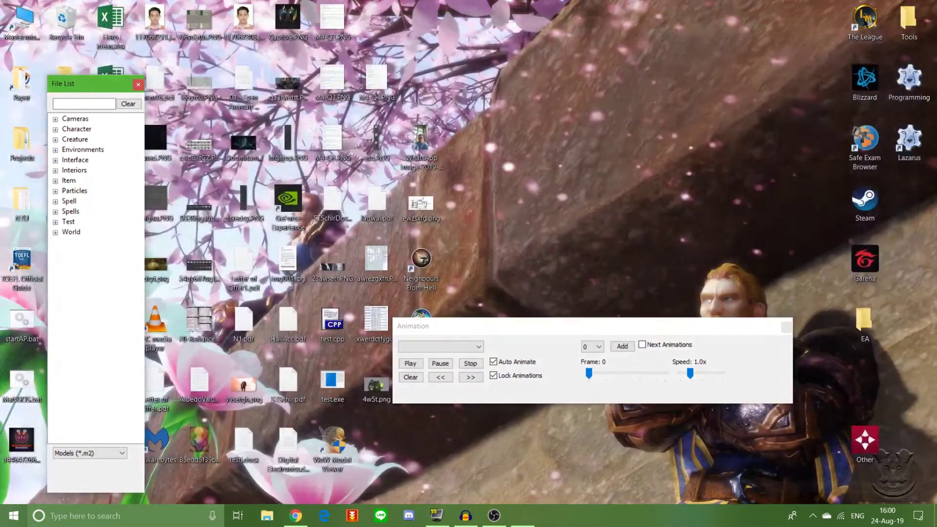
pyautogui.doubleClick(344, 432)
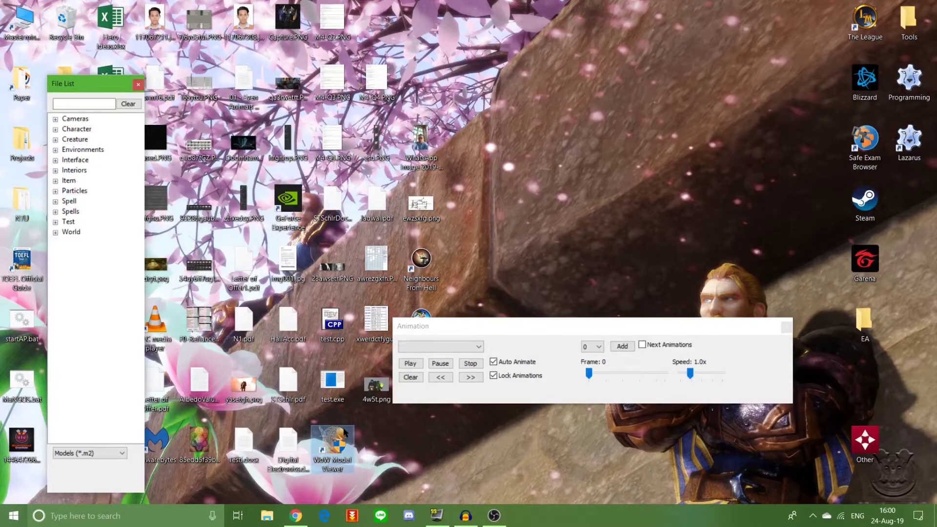
pyautogui.click(443, 335)
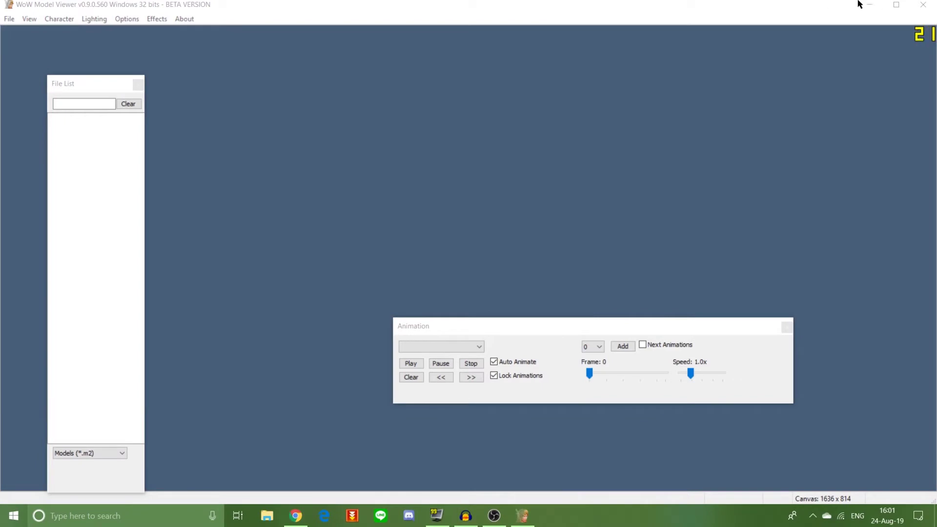
pyautogui.click(546, 300)
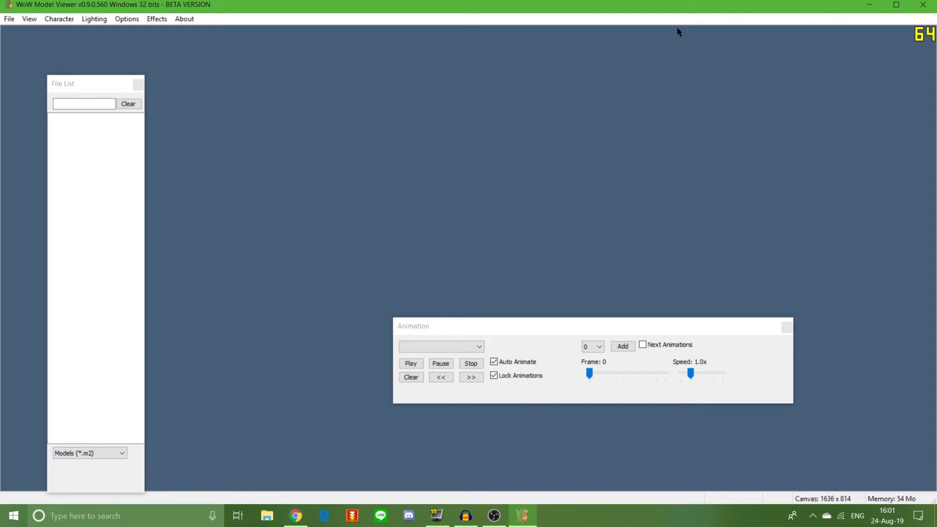
# Close WoW Model Viewer and set the size of text, apps and other items to 100% in the Windows display settings
pyautogui.click(923, 5)
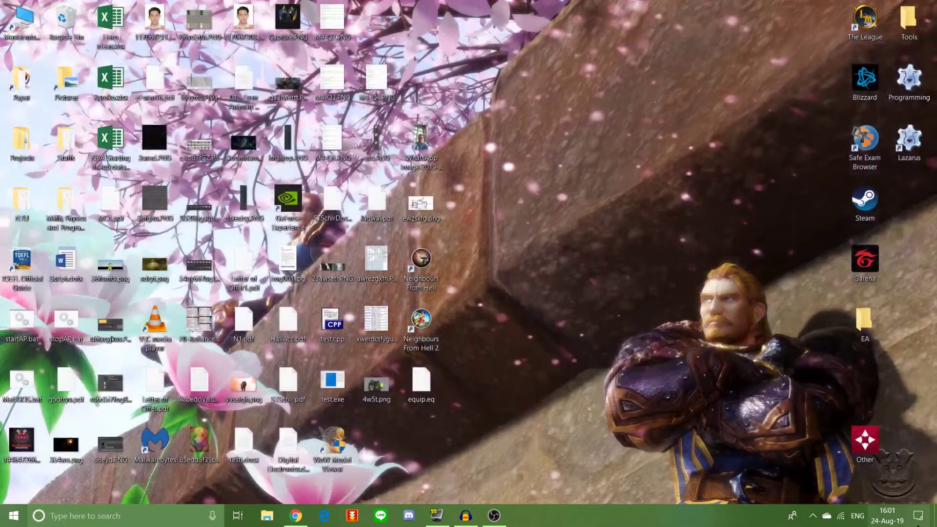
pyautogui.click(918, 516)
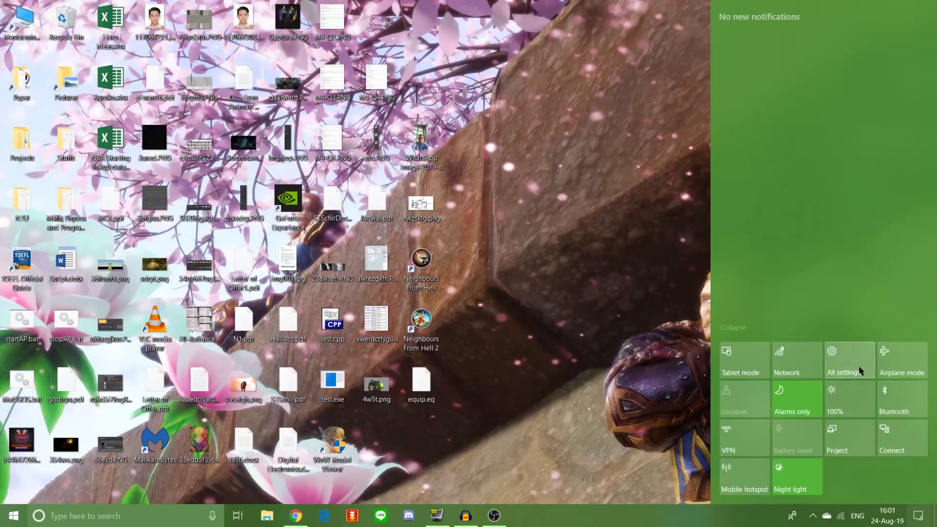
pyautogui.click(860, 371)
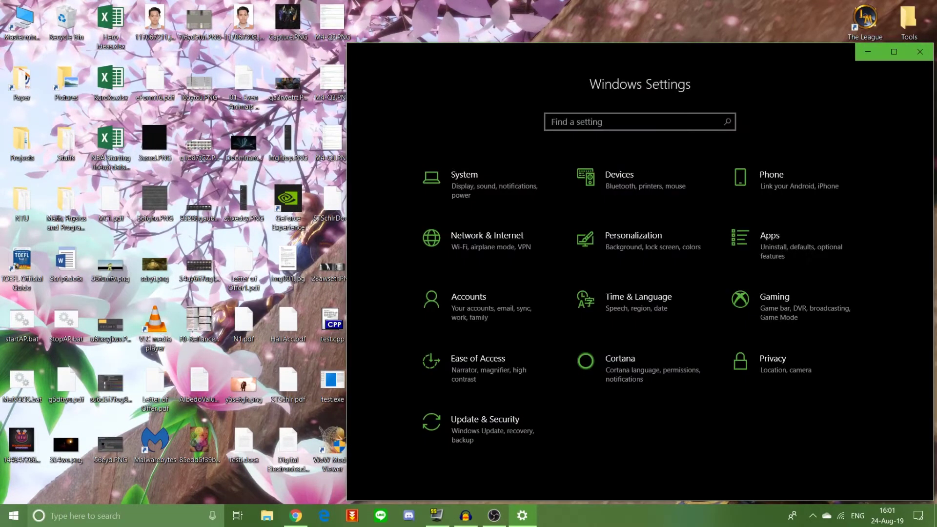
pyautogui.click(491, 195)
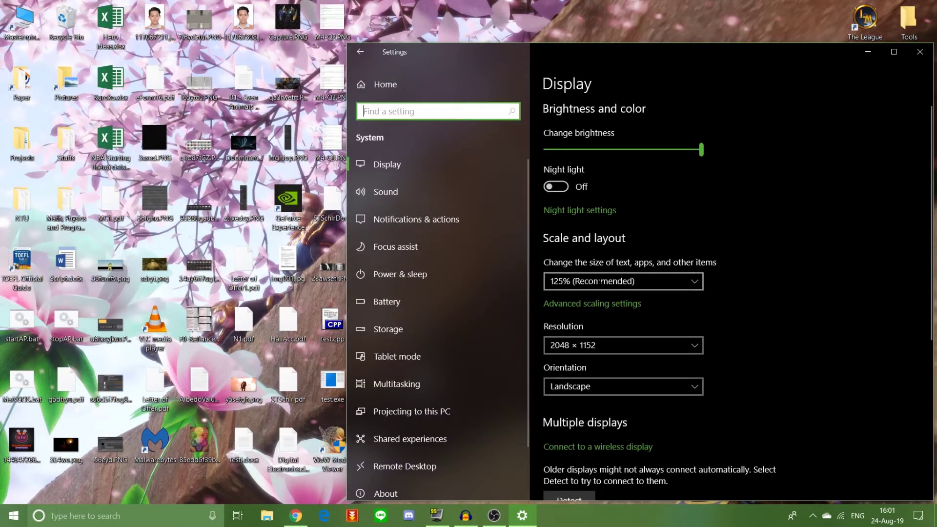
pyautogui.click(623, 281)
pyautogui.click(613, 264)
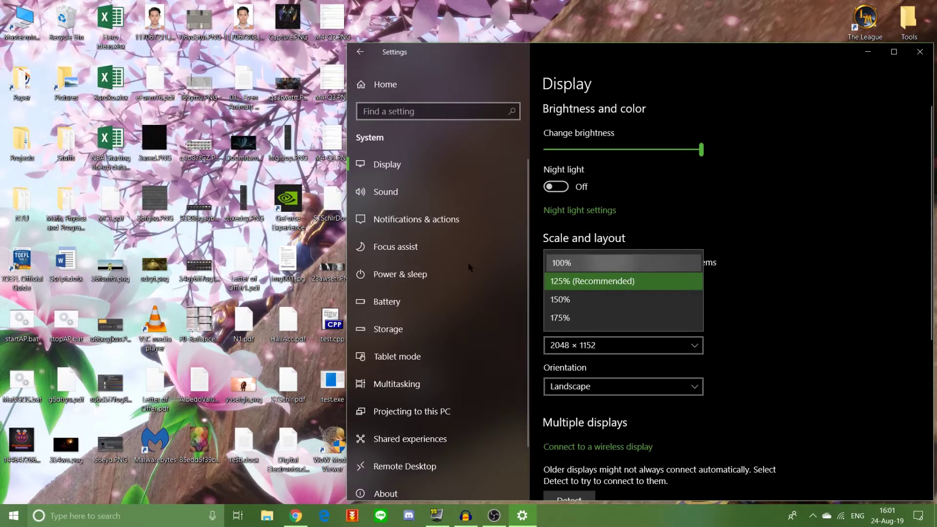
pyautogui.click(566, 261)
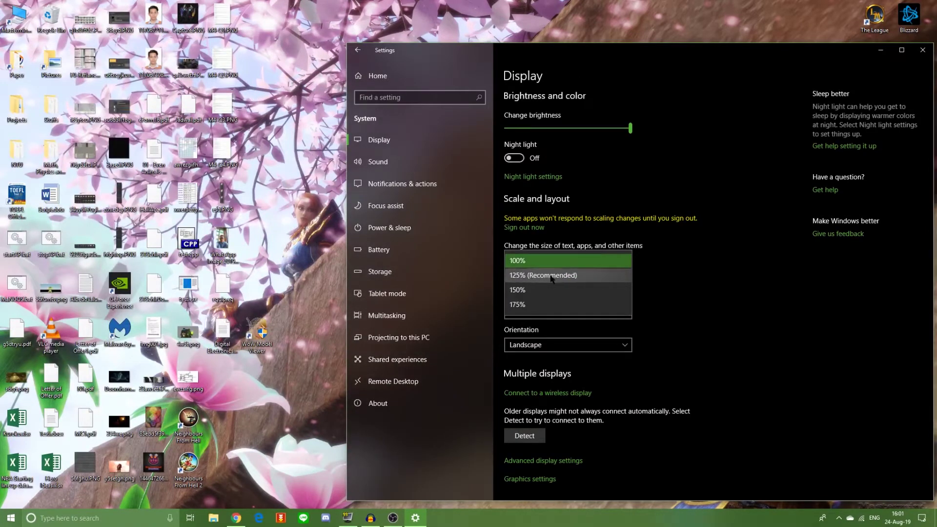
# Set the size of text, apps and other items to 100% and close Settings
pyautogui.click(566, 261)
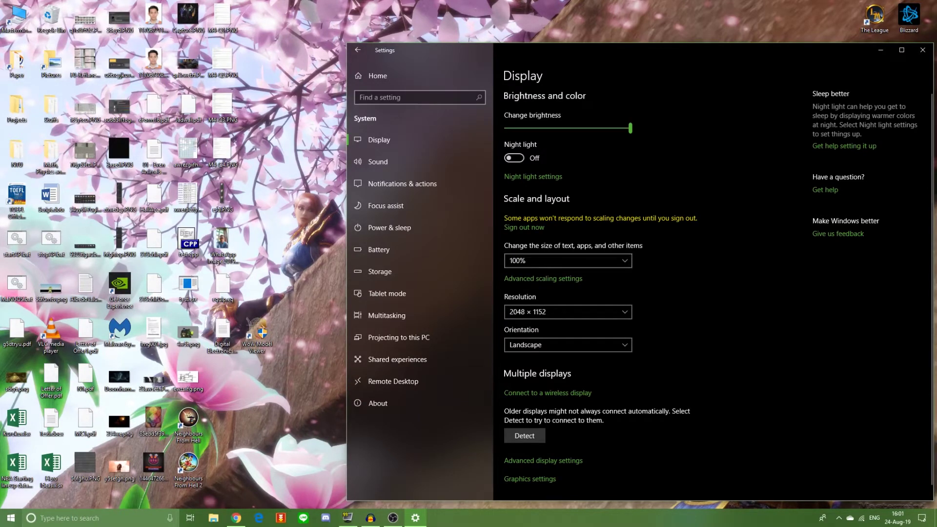
pyautogui.click(922, 49)
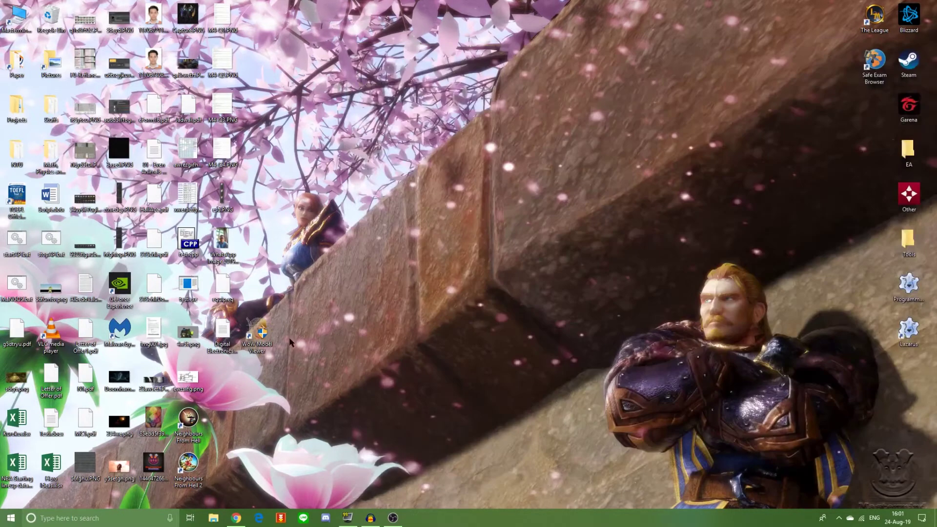
# Restart WoW Model Viewer from its desktop shortcut, decline loading World of Warcraft, and maximize the window
pyautogui.doubleClick(261, 326)
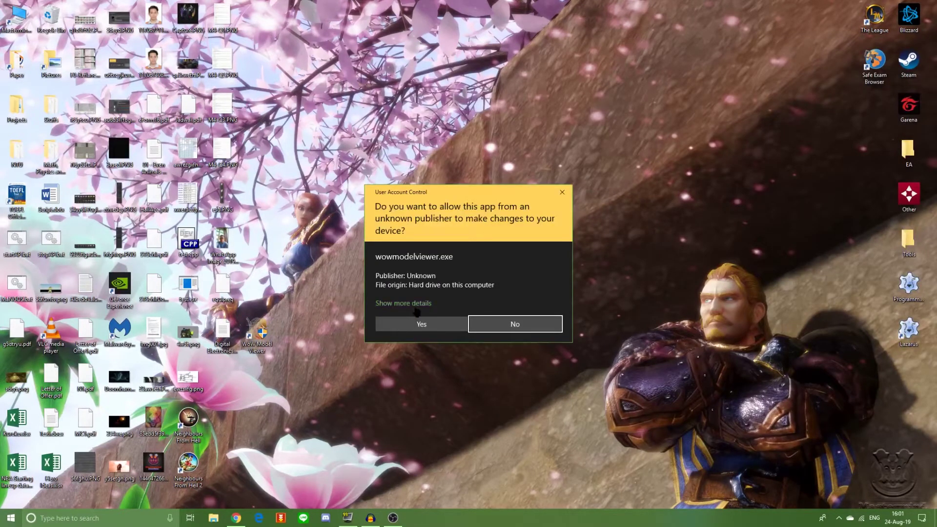
pyautogui.click(412, 324)
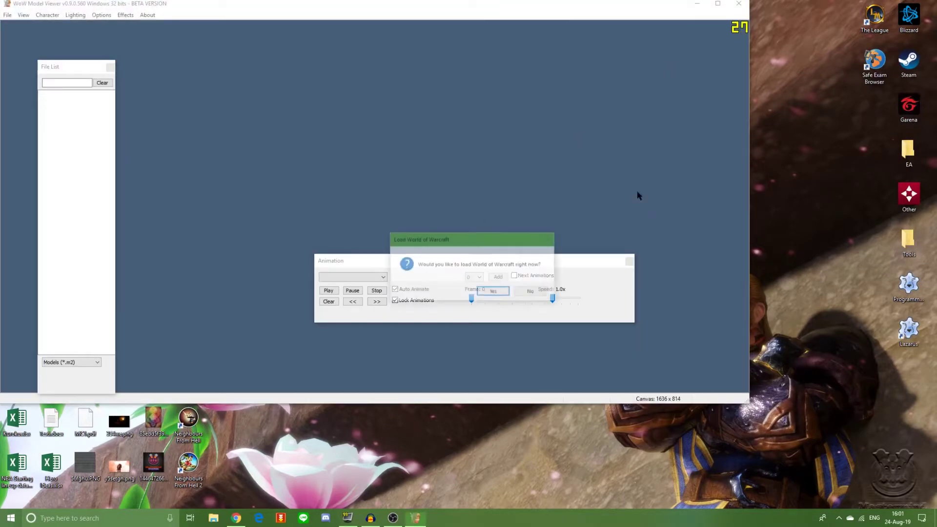
pyautogui.click(528, 292)
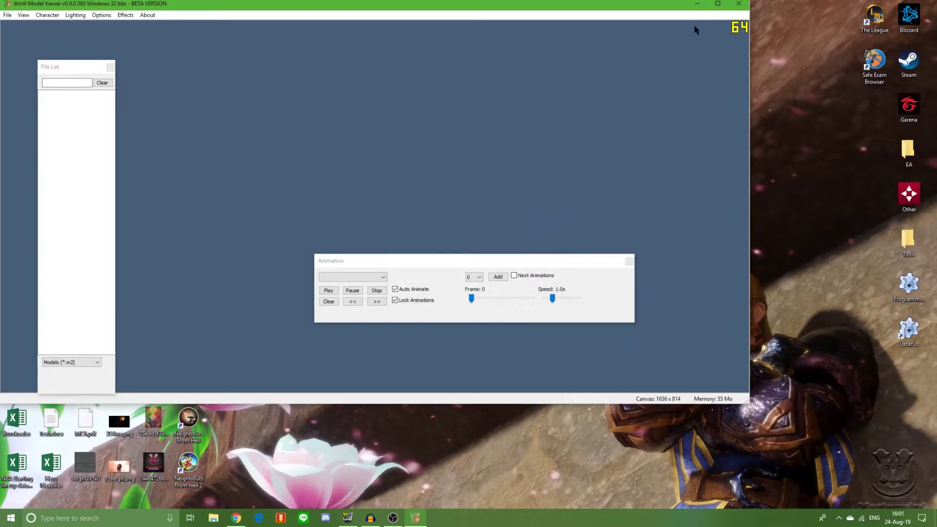
pyautogui.click(718, 4)
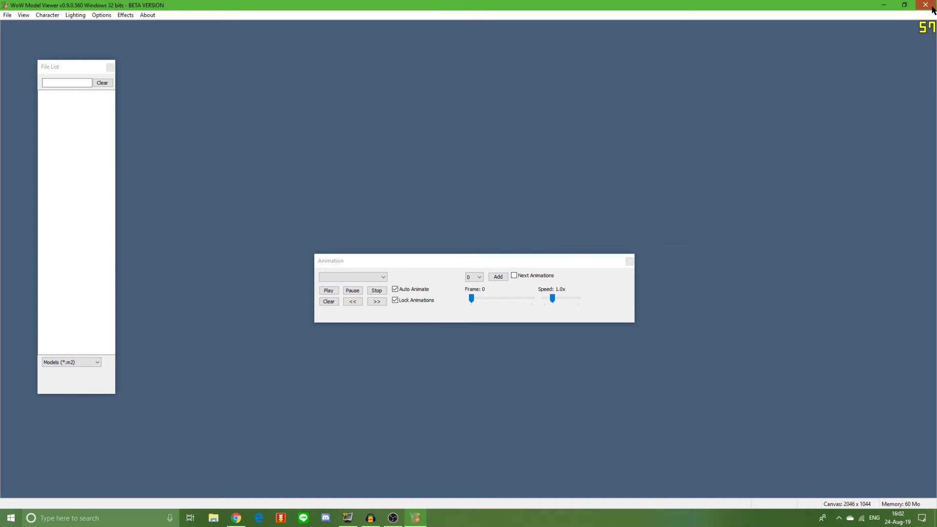
# Close WoW Model Viewer and look through the programs pinned in the Start menu
pyautogui.click(932, 9)
pyautogui.press('super')
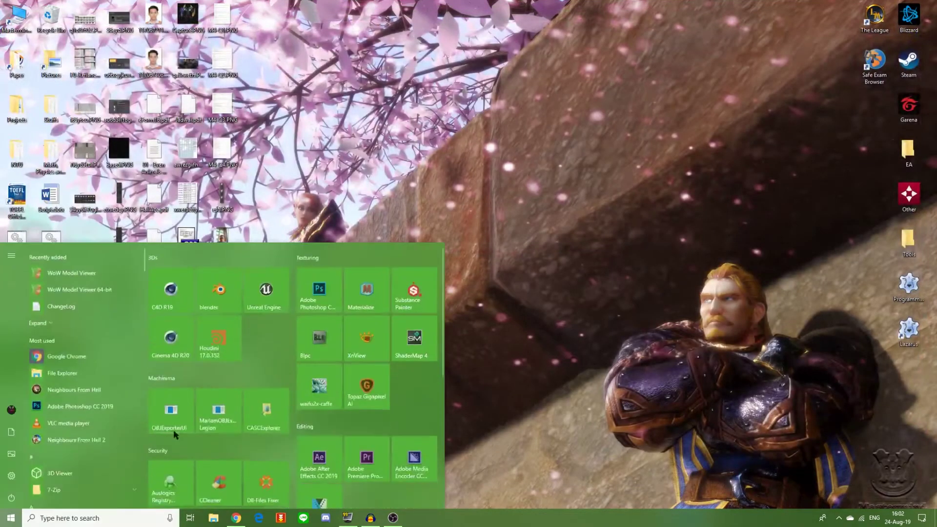
pyautogui.scroll(-5, 214, 342)
pyautogui.scroll(3, 222, 300)
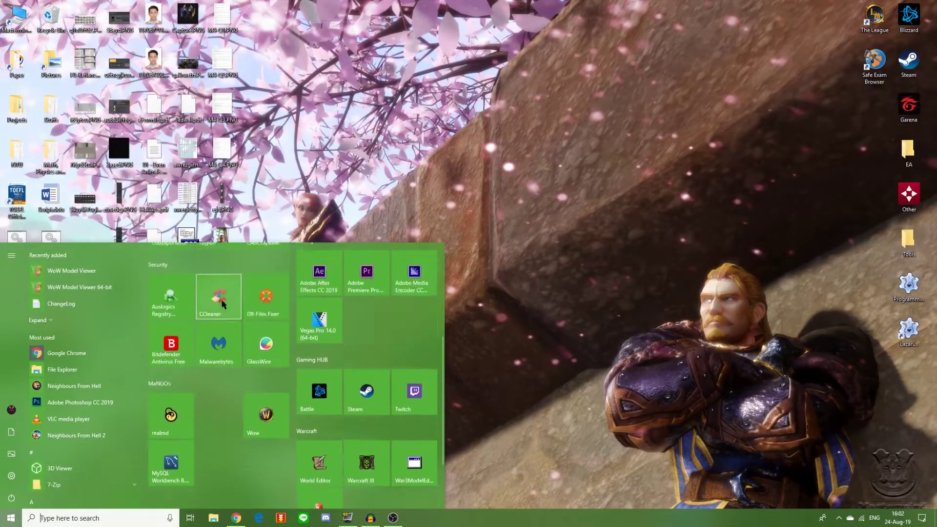
pyautogui.scroll(3, 220, 317)
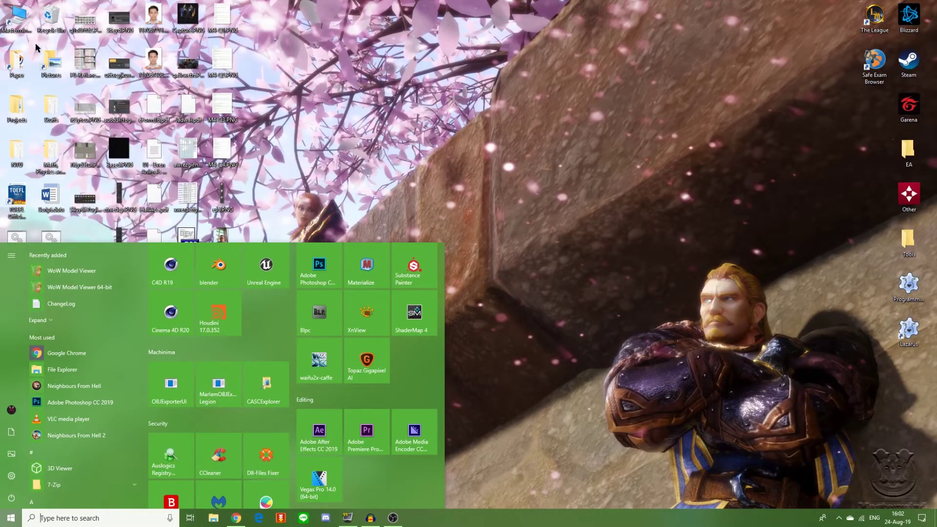
pyautogui.click(27, 26)
# Open the WoWModelViewer folder inside Tools on drive D: in File Explorer
pyautogui.doubleClick(4, 30)
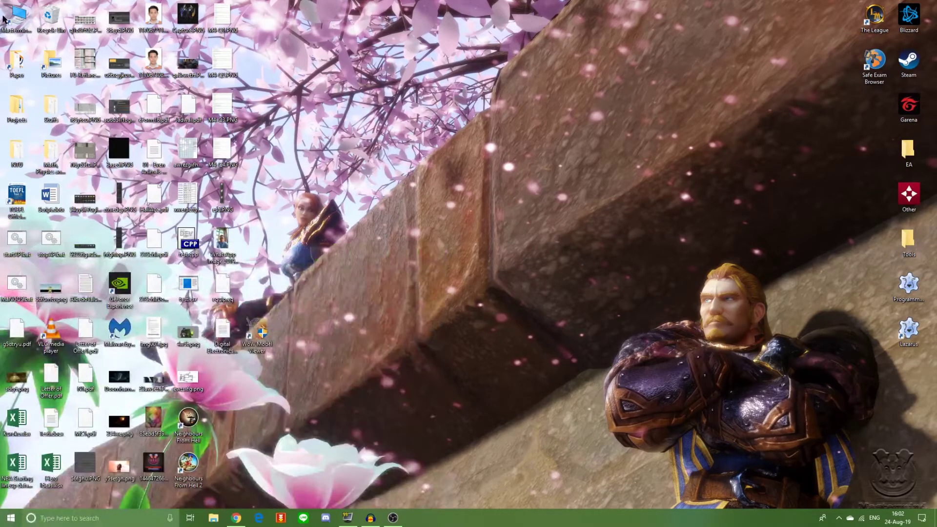
pyautogui.click(509, 348)
pyautogui.doubleClick(508, 347)
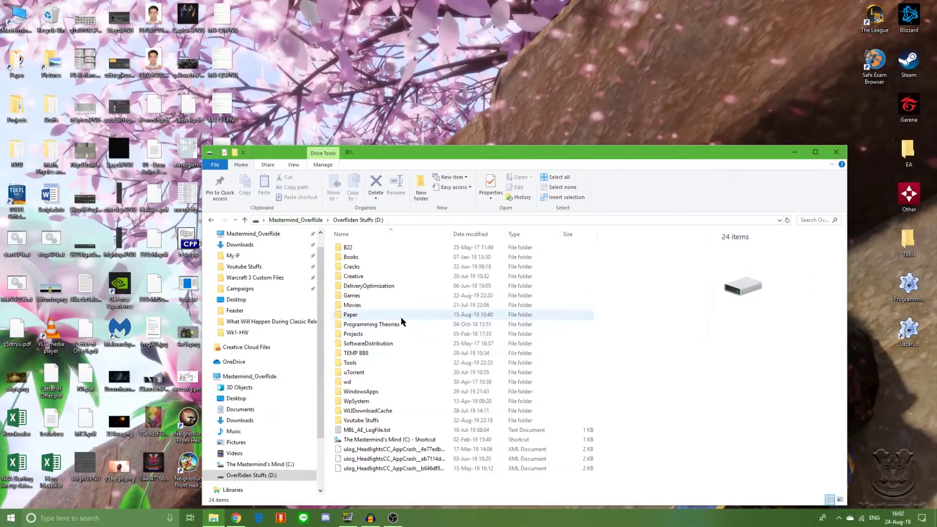
pyautogui.doubleClick(387, 359)
pyautogui.doubleClick(366, 420)
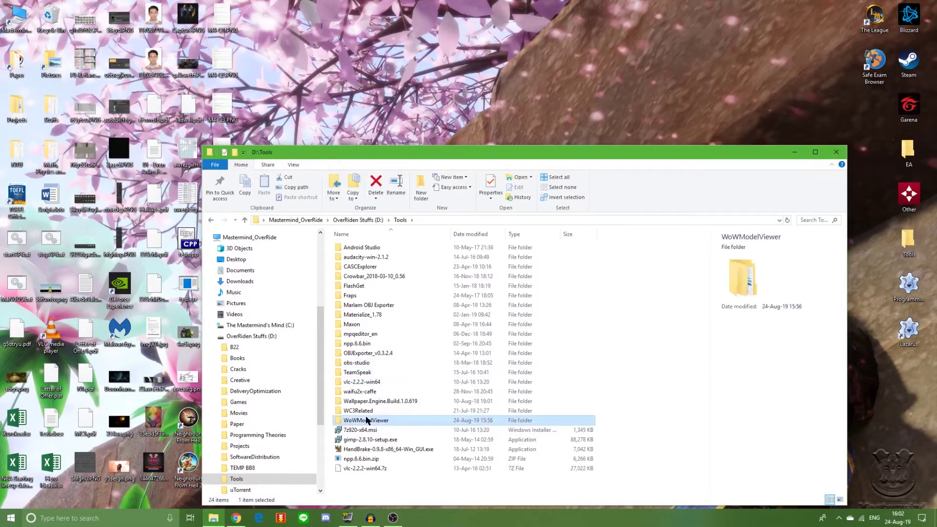
# Start wowmodelviewer.exe from the WoW Model Viewer BfA (0.9.0 rc2) folder and load World of Warcraft
pyautogui.doubleClick(417, 254)
pyautogui.doubleClick(385, 246)
pyautogui.doubleClick(395, 411)
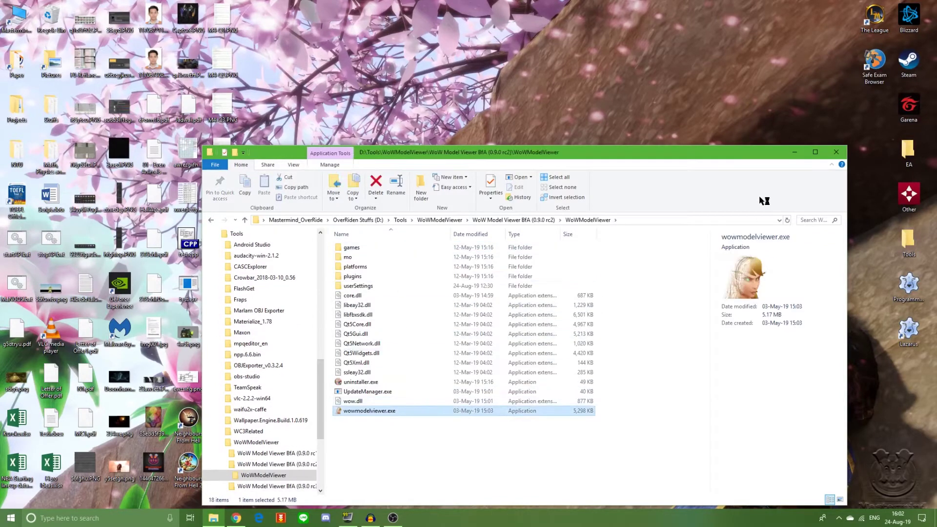
pyautogui.click(794, 152)
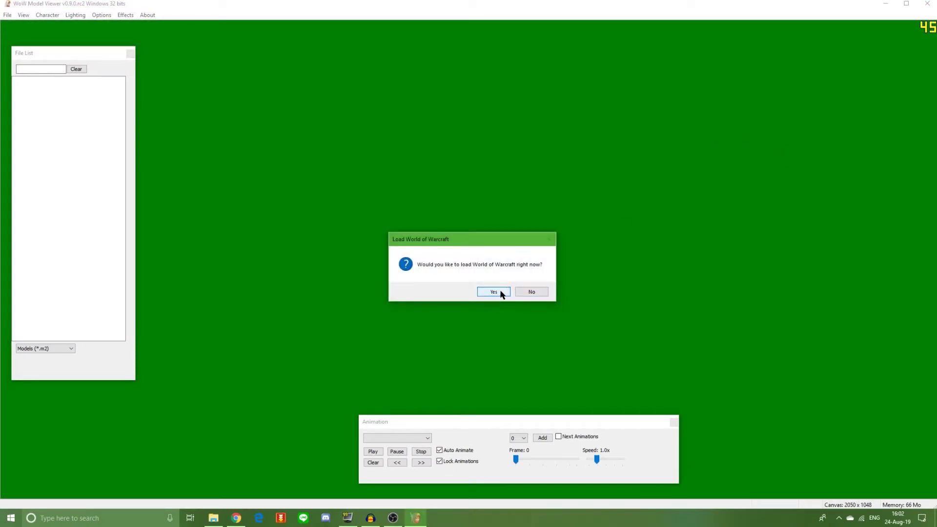
pyautogui.click(500, 291)
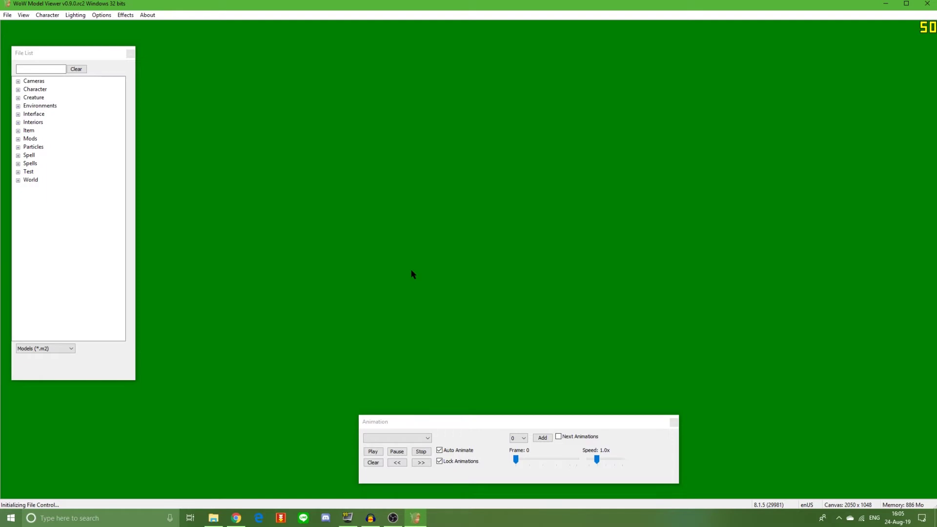
# Expand the Character category in the File List and look through the available races, including Human, Orc and Vulpera
pyautogui.click(17, 90)
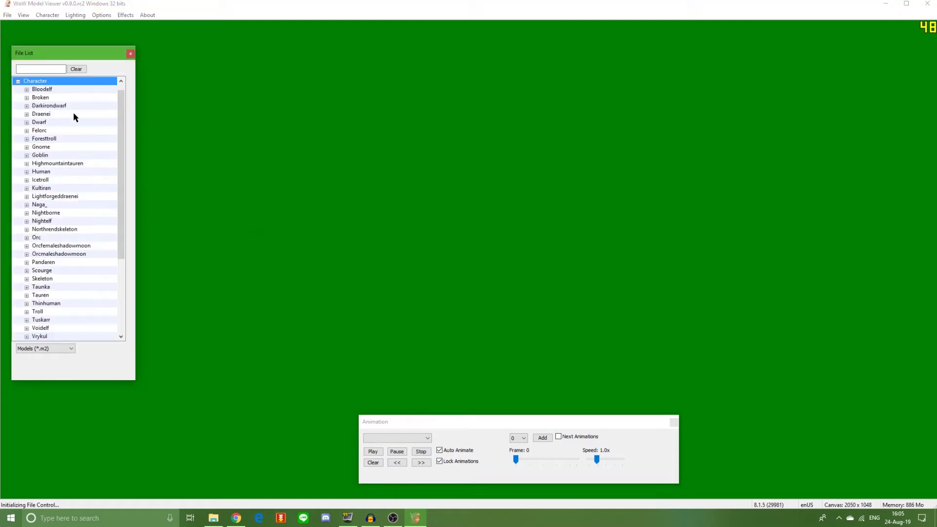
pyautogui.scroll(-1, 54, 113)
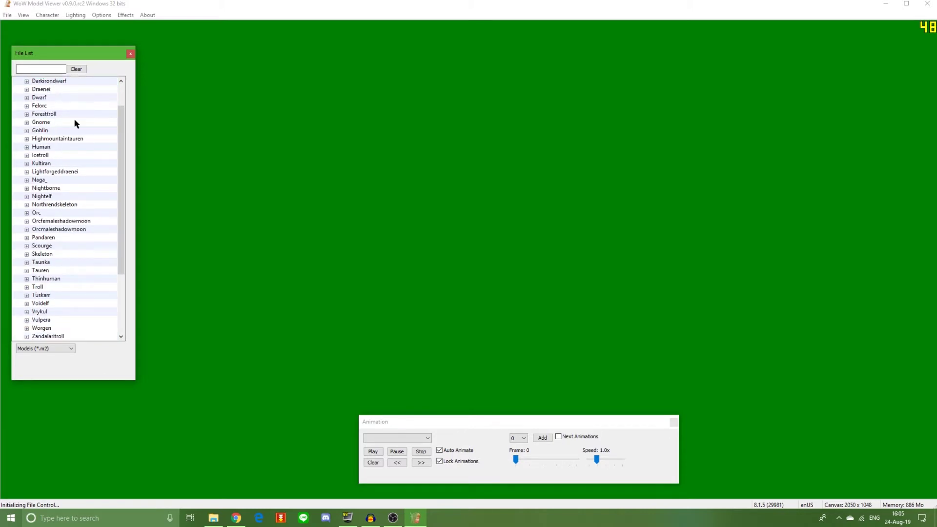
pyautogui.scroll(1, 56, 108)
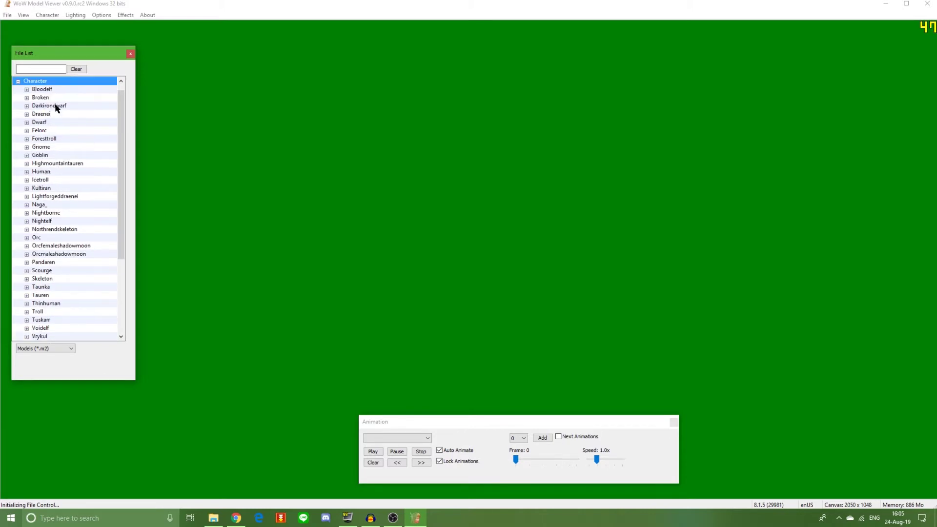
pyautogui.scroll(-1, 46, 181)
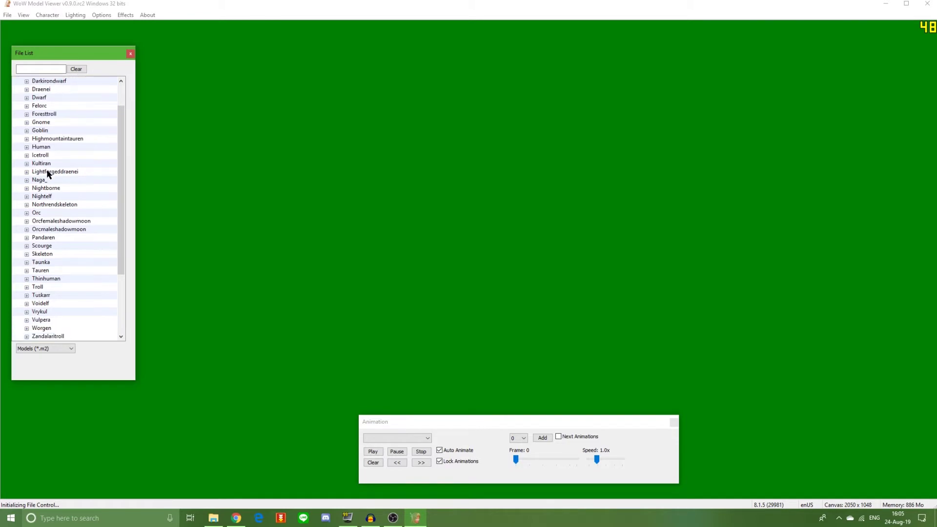
pyautogui.scroll(-1, 50, 244)
pyautogui.click(40, 288)
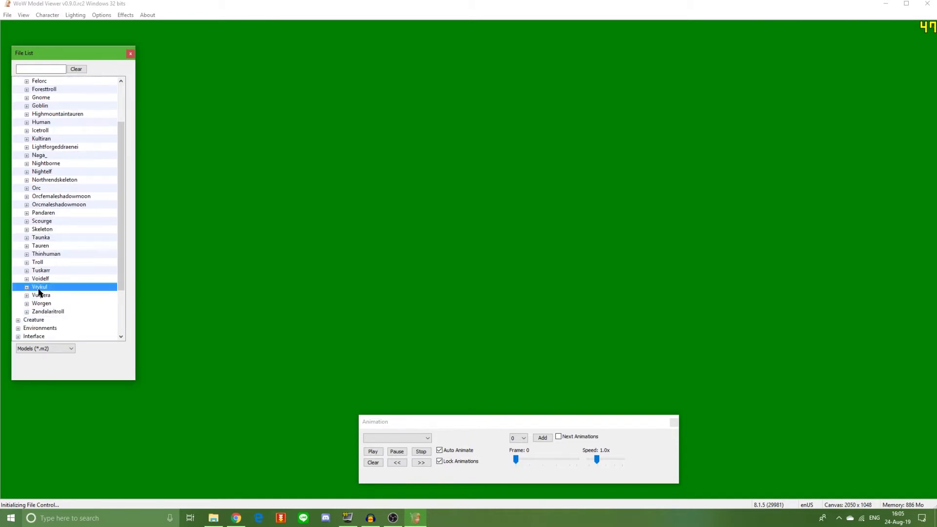
pyautogui.click(50, 296)
pyautogui.scroll(1, 51, 295)
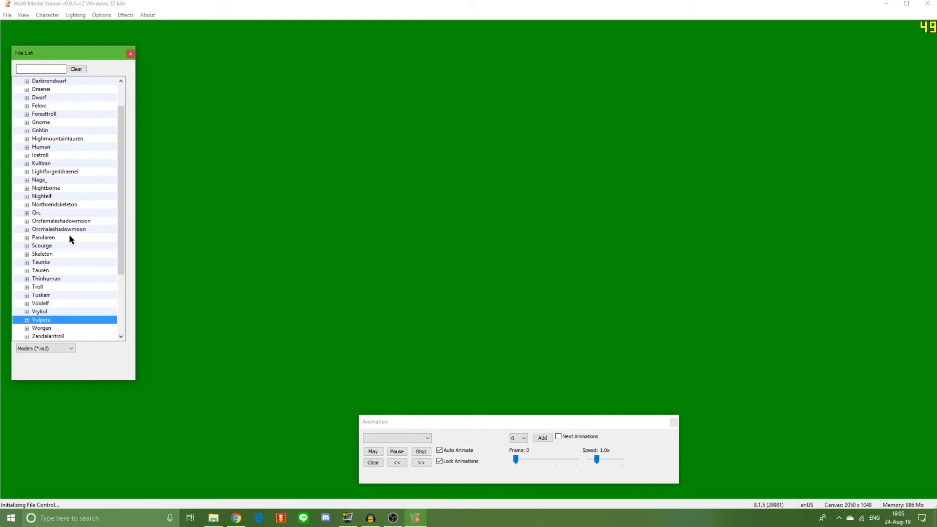
pyautogui.click(27, 147)
pyautogui.click(49, 147)
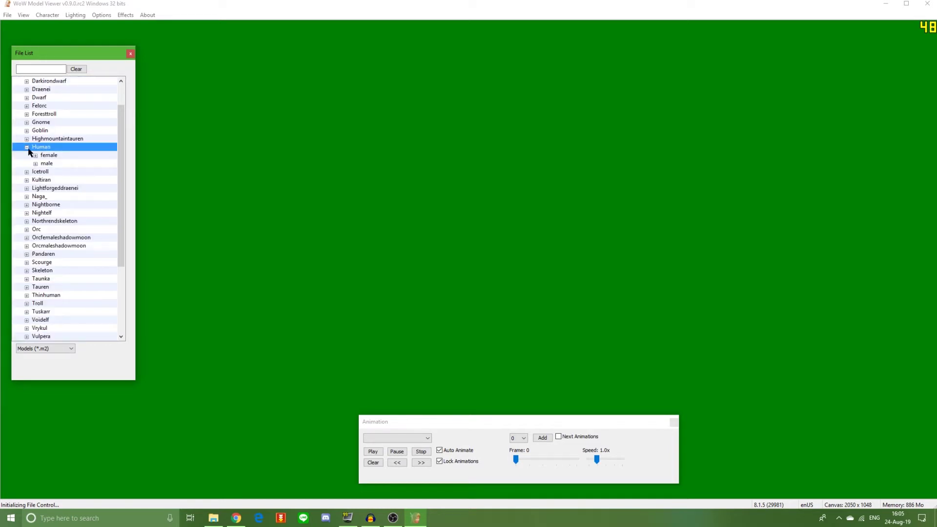
pyautogui.click(26, 147)
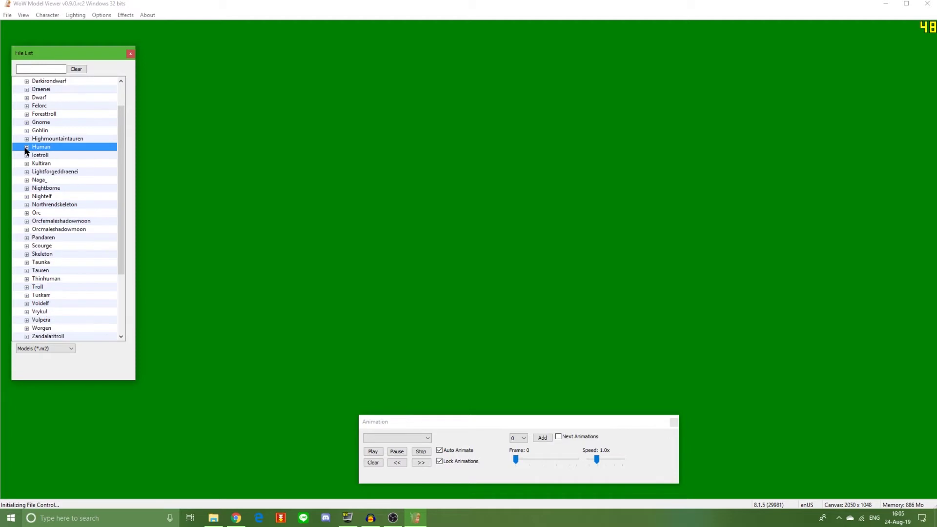
pyautogui.click(37, 213)
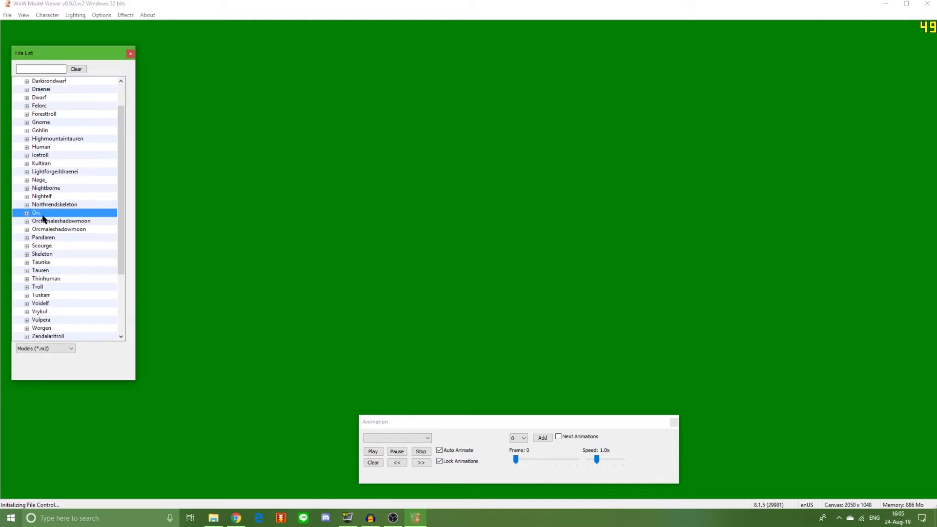
pyautogui.click(48, 130)
pyautogui.click(42, 155)
# Expand the Human male models, load humanmale.m2 and inspect it up close
pyautogui.click(26, 147)
pyautogui.click(35, 163)
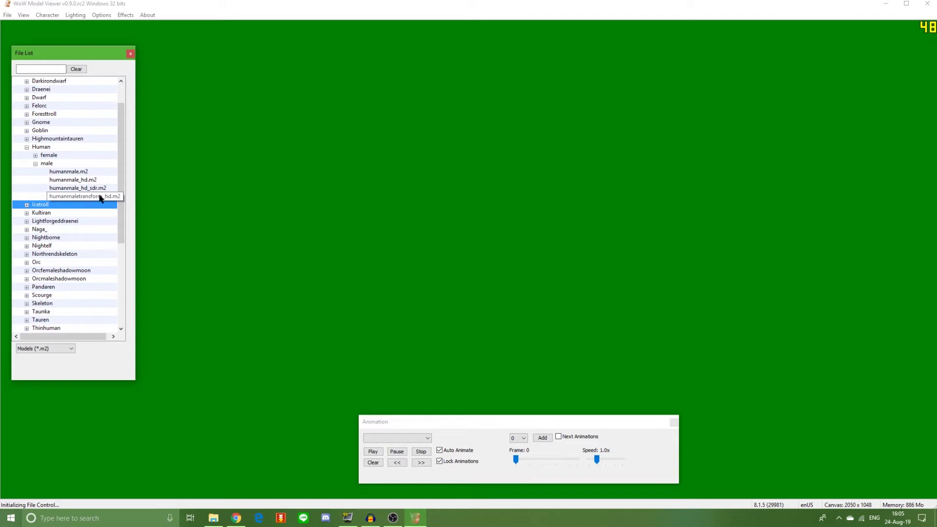
pyautogui.click(76, 174)
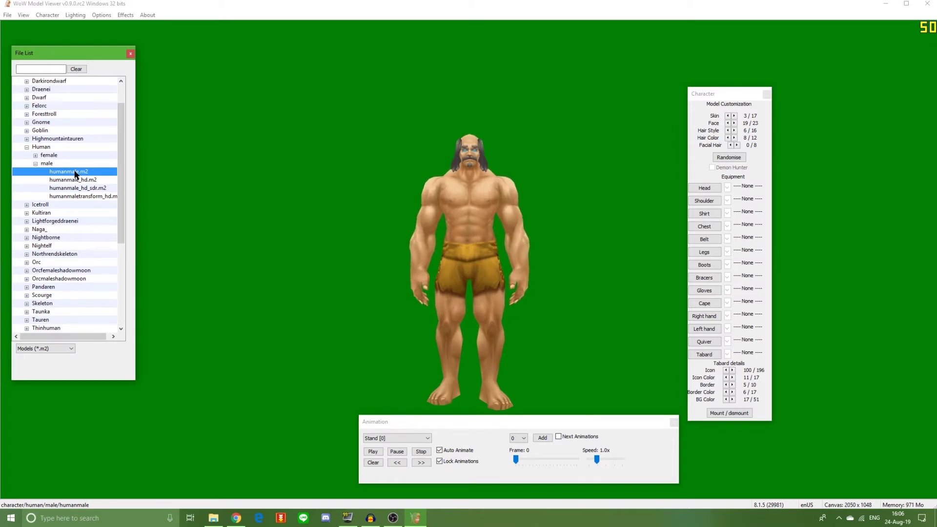
pyautogui.moveTo(489, 147)
pyautogui.mouseDown()
pyautogui.moveTo(477, 157)
pyautogui.moveTo(496, 142)
pyautogui.mouseUp()
pyautogui.scroll(3, 481, 153)
# Close the Chrome window and load the humanmale_hd.m2 model from the Human male files
pyautogui.click(237, 518)
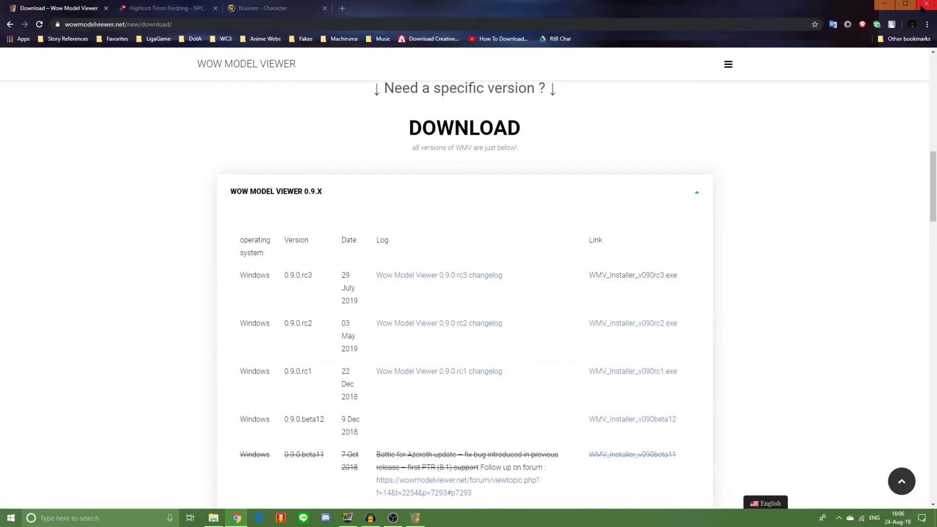
pyautogui.click(924, 6)
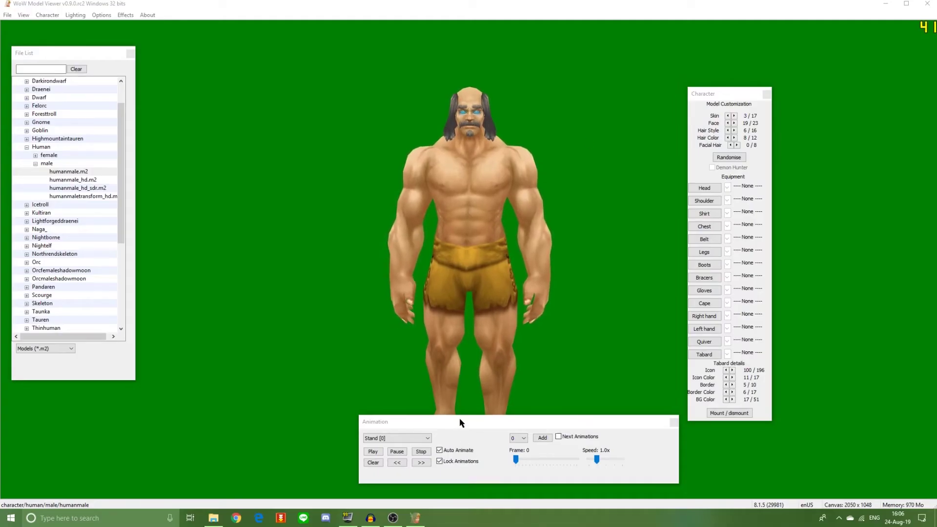
pyautogui.click(99, 181)
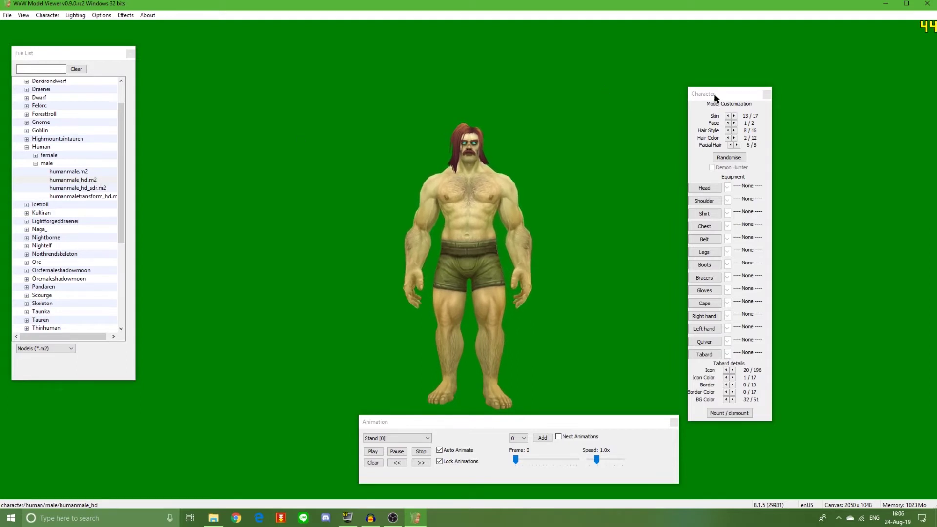
# Move the Character panel further from the model and set Skin to 2, Hair Style to 10, Hair Color to 4 and Facial Hair to 8
pyautogui.moveTo(716, 98); pyautogui.dragTo(772, 77)
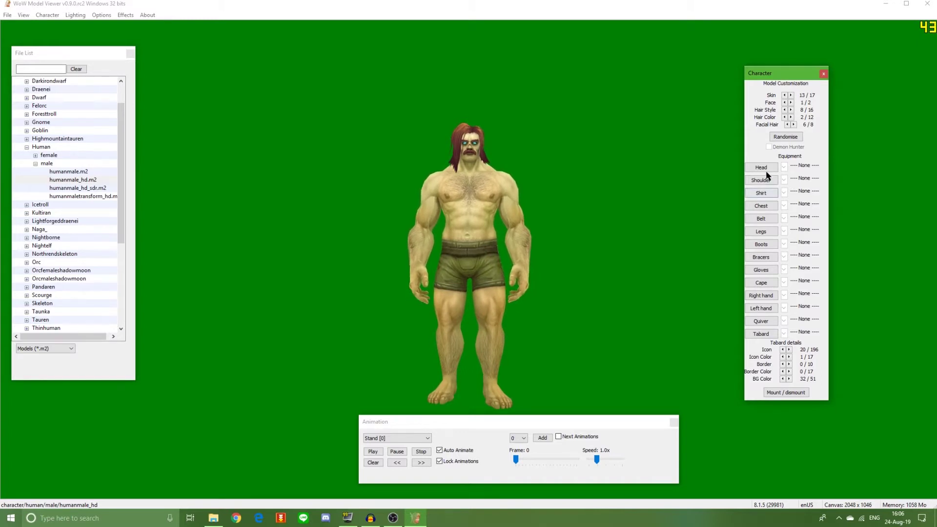
pyautogui.click(791, 96)
pyautogui.click(790, 95)
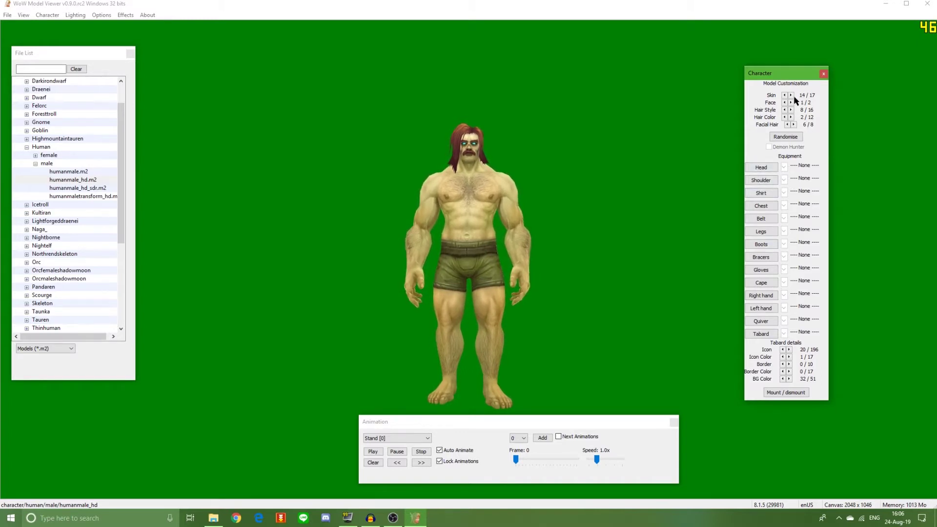
pyautogui.click(791, 96)
pyautogui.click(791, 95)
pyautogui.click(791, 110)
pyautogui.click(791, 110)
pyautogui.click(791, 117)
pyautogui.click(791, 117)
pyautogui.click(793, 125)
pyautogui.click(793, 124)
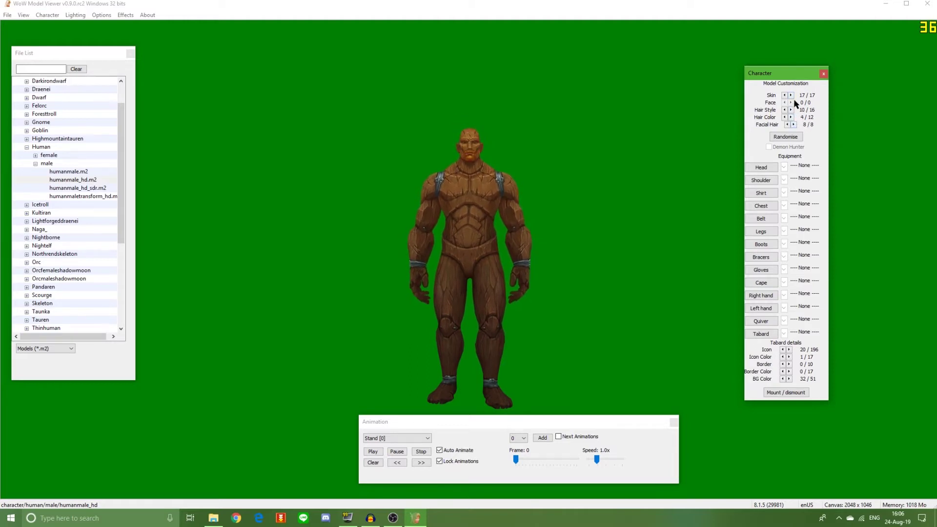
pyautogui.click(791, 96)
pyautogui.click(792, 96)
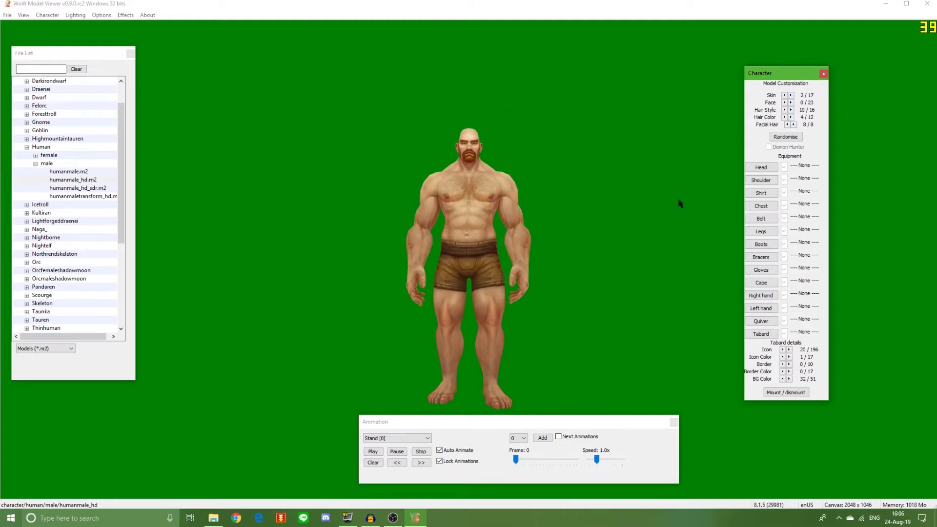
# Try several shoulder items on the character, including Silk Mantle of Gamn and Silvered Bronze Shoulders
pyautogui.click(765, 184)
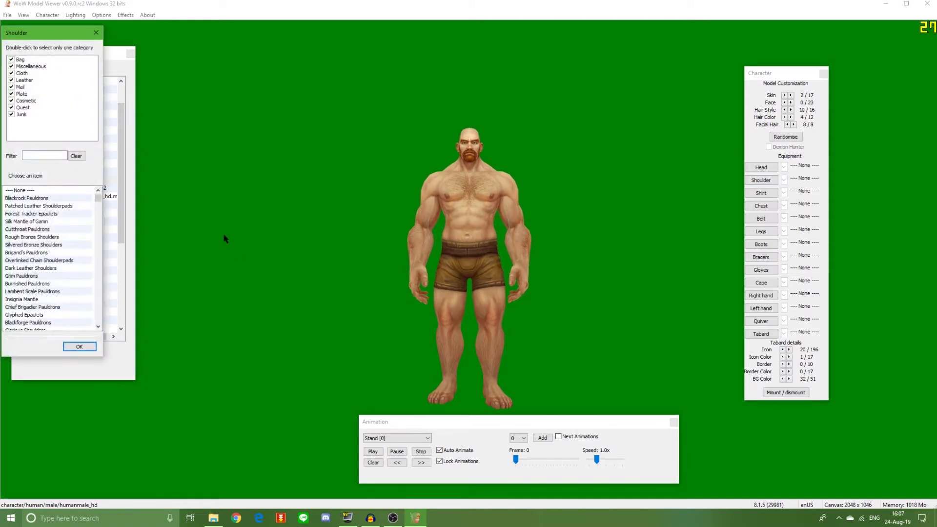
pyautogui.click(44, 206)
pyautogui.click(47, 245)
pyautogui.click(44, 268)
pyautogui.click(44, 222)
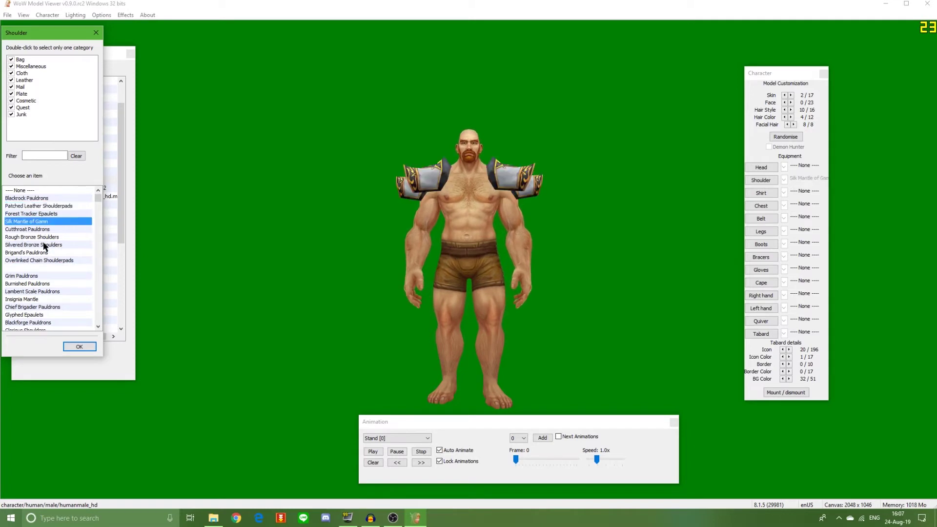
pyautogui.click(45, 285)
pyautogui.click(47, 244)
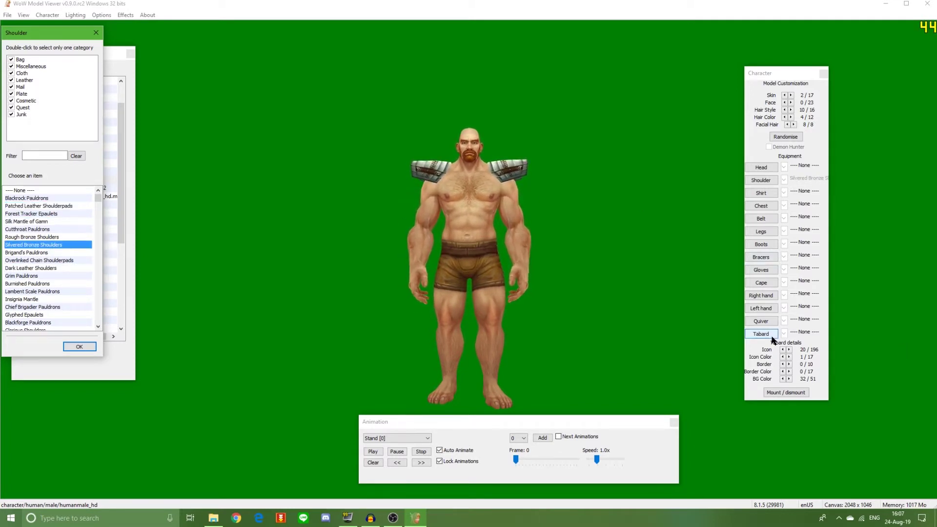
# Exclude Plate from the shoulder categories, equip the Insignia Mantle and limit the shoulder list to Leather only
pyautogui.moveTo(32, 74); pyautogui.dragTo(21, 59)
pyautogui.click(27, 94)
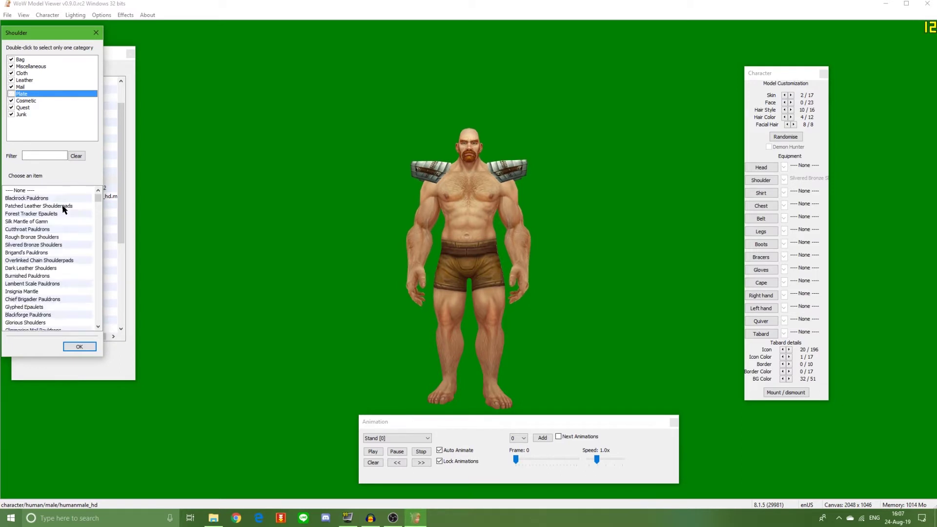
pyautogui.click(38, 276)
pyautogui.click(44, 222)
pyautogui.click(48, 276)
pyautogui.click(51, 291)
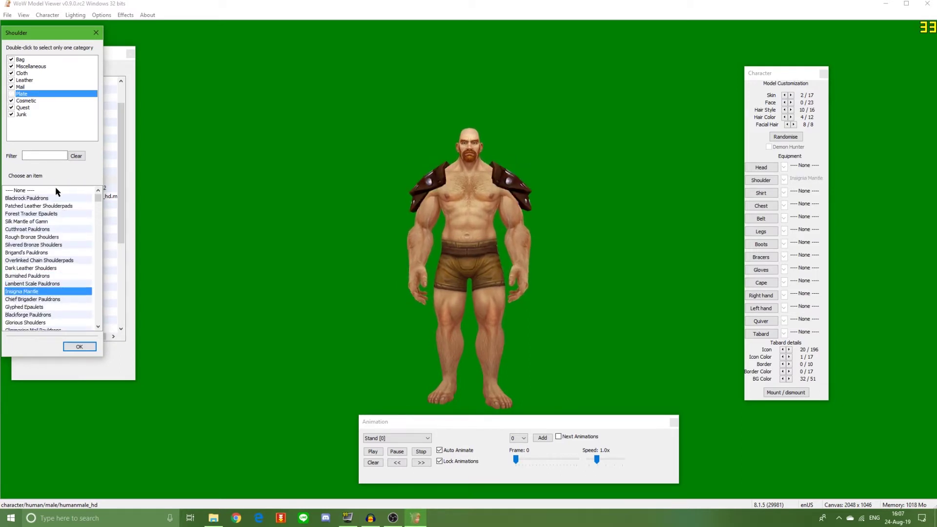
pyautogui.click(25, 80)
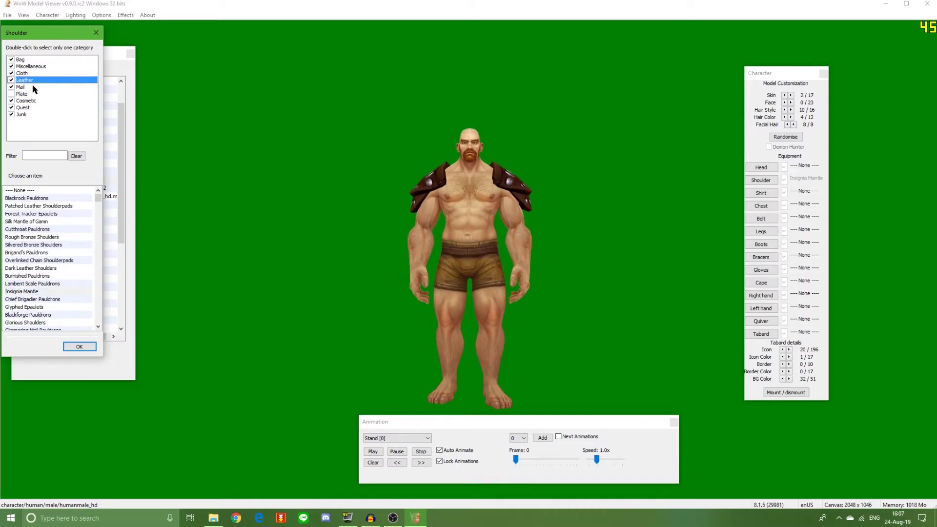
pyautogui.doubleClick(26, 81)
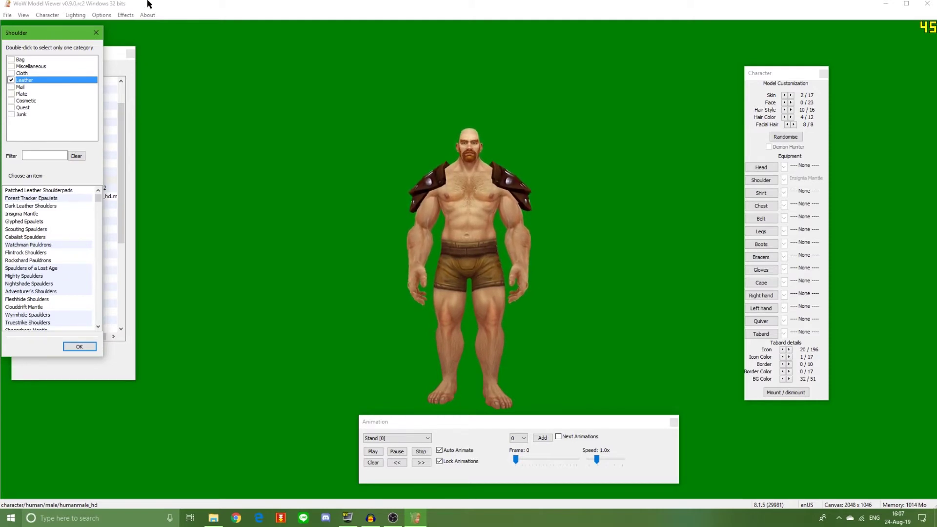
# Equip the Guild Tabard and set its Icon to 24, Icon Color to 2 and Border to 10
pyautogui.click(769, 333)
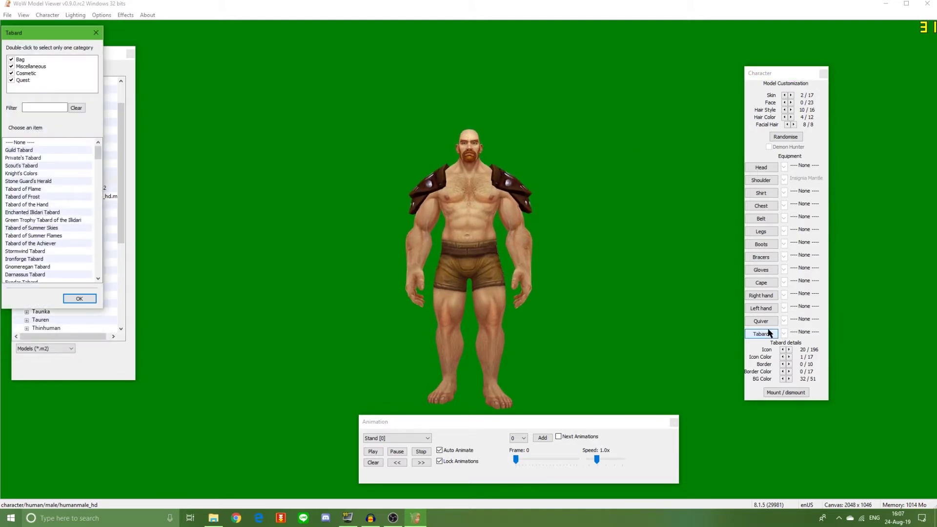
pyautogui.click(33, 152)
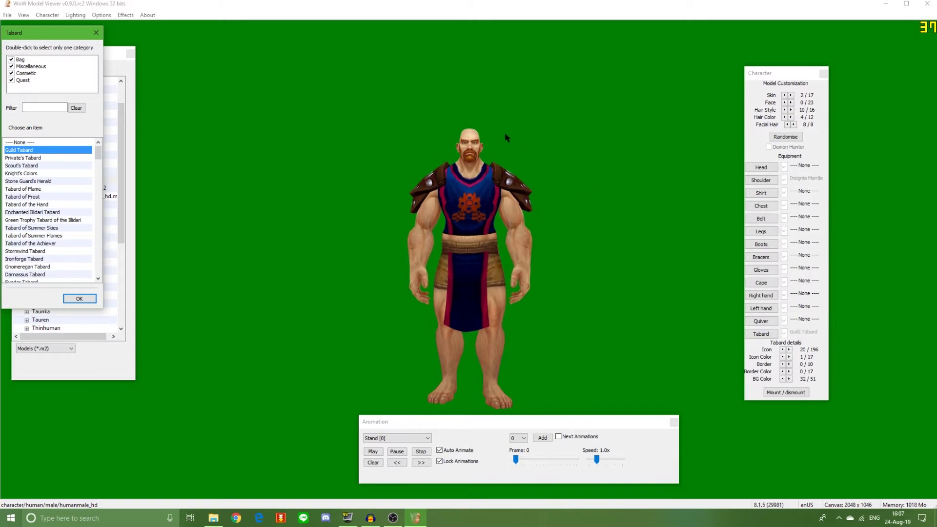
pyautogui.scroll(2, 525, 144)
pyautogui.click(789, 349)
pyautogui.click(789, 349)
pyautogui.click(789, 349)
pyautogui.click(789, 350)
pyautogui.click(788, 357)
pyautogui.click(784, 365)
pyautogui.click(784, 365)
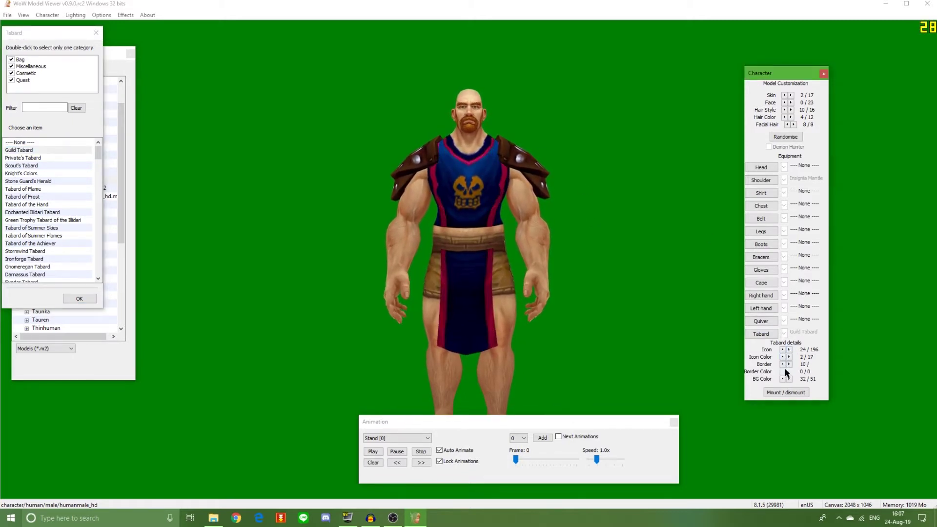
# Set the tabard's BG Color to 34, Icon Color to 5 and Icon to 23, and close the tabard item list
pyautogui.click(789, 378)
pyautogui.click(788, 357)
pyautogui.click(787, 357)
pyautogui.click(787, 357)
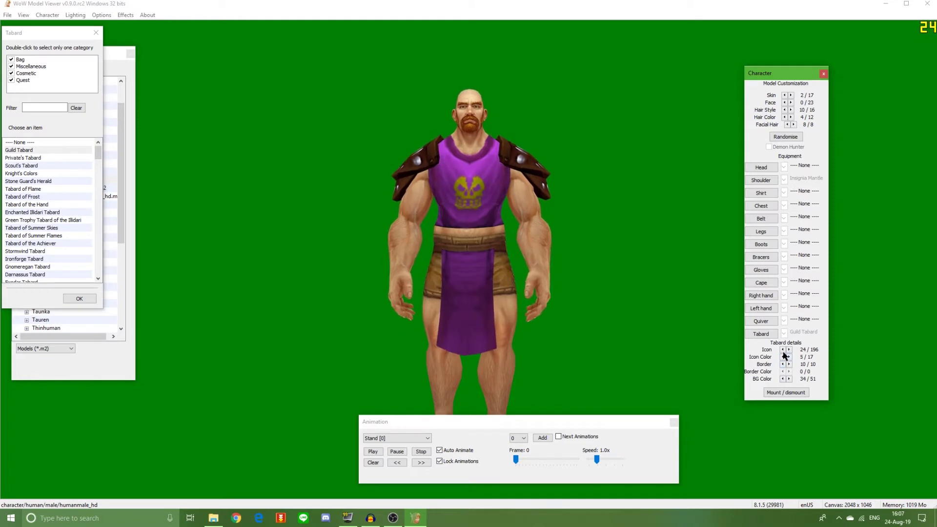
pyautogui.click(784, 349)
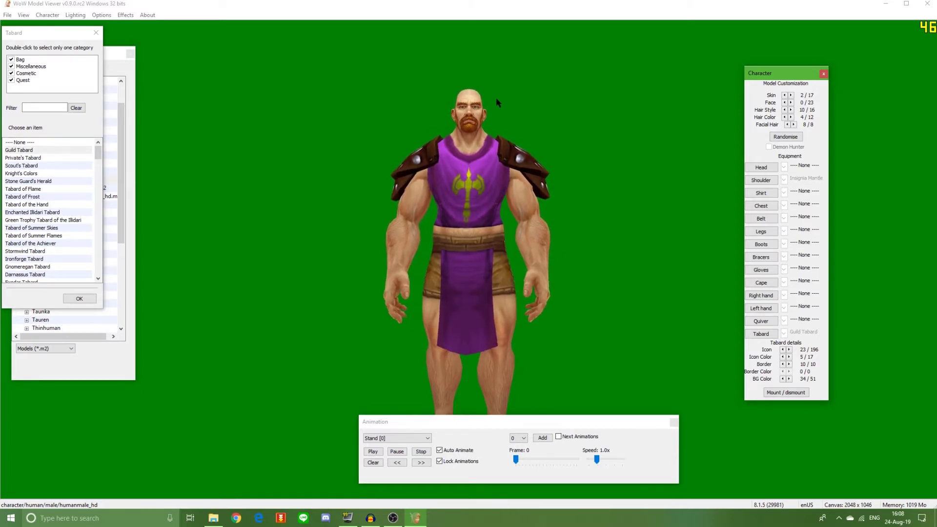
pyautogui.click(95, 32)
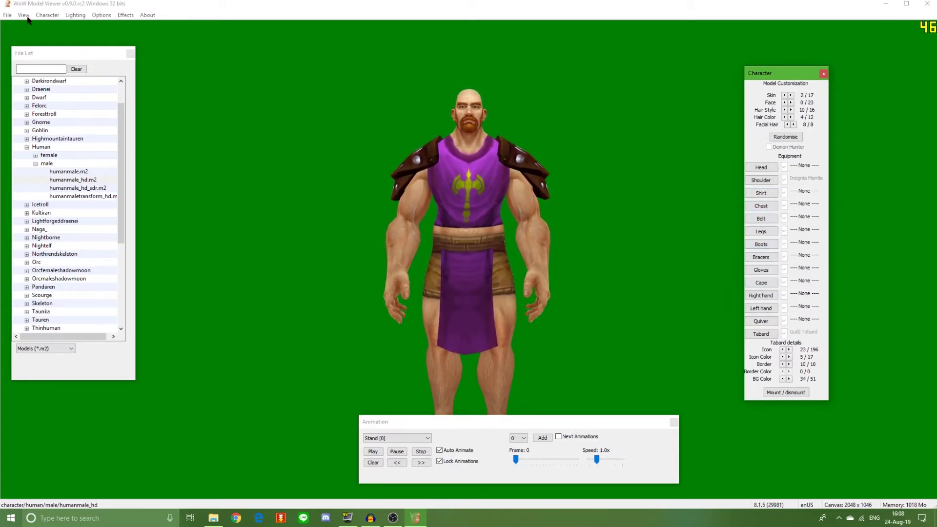
# Filter the item sets by "radiant", load Radiant Lightbringer Armor and move the Animation panel away from the model
pyautogui.click(48, 16)
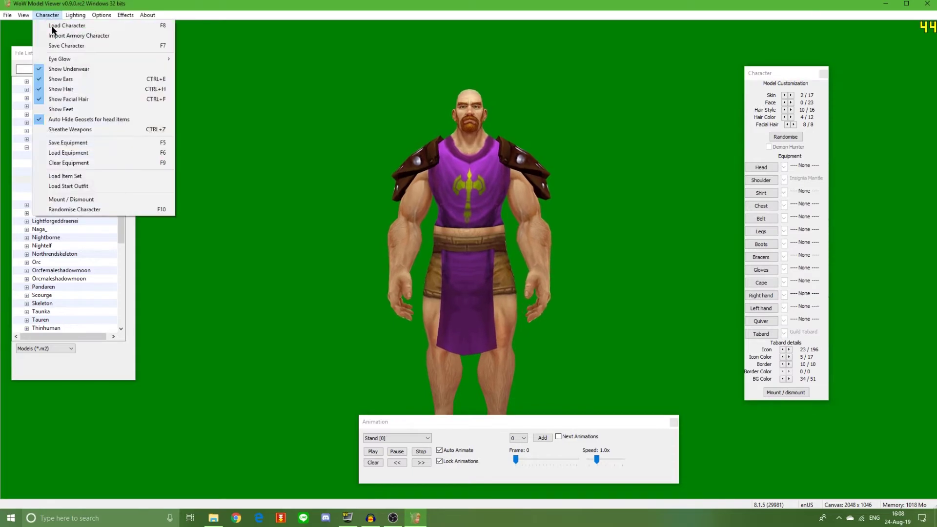
pyautogui.click(69, 177)
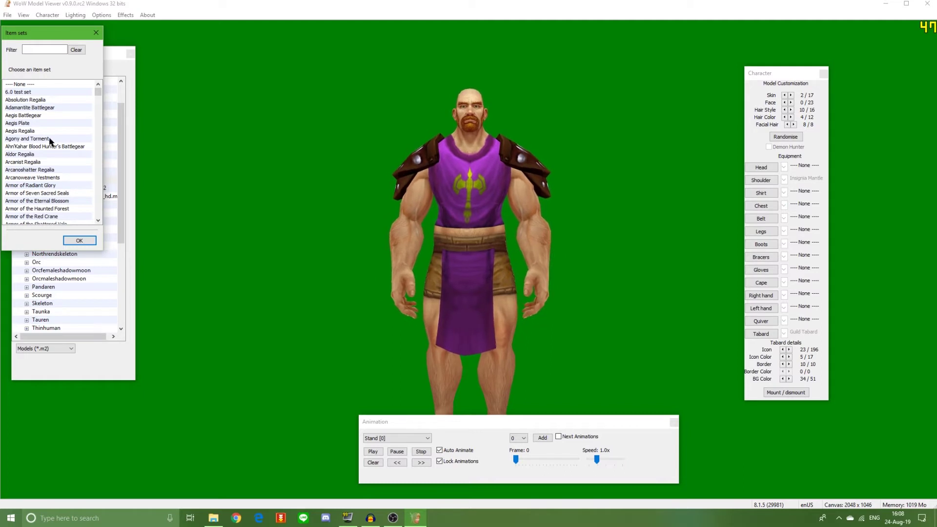
pyautogui.click(29, 51)
pyautogui.write('r')
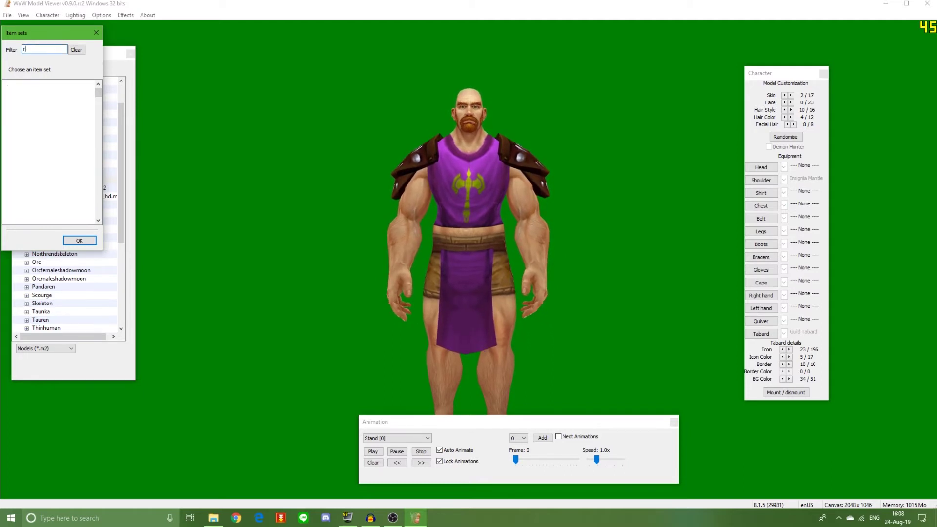
pyautogui.write('adiant')
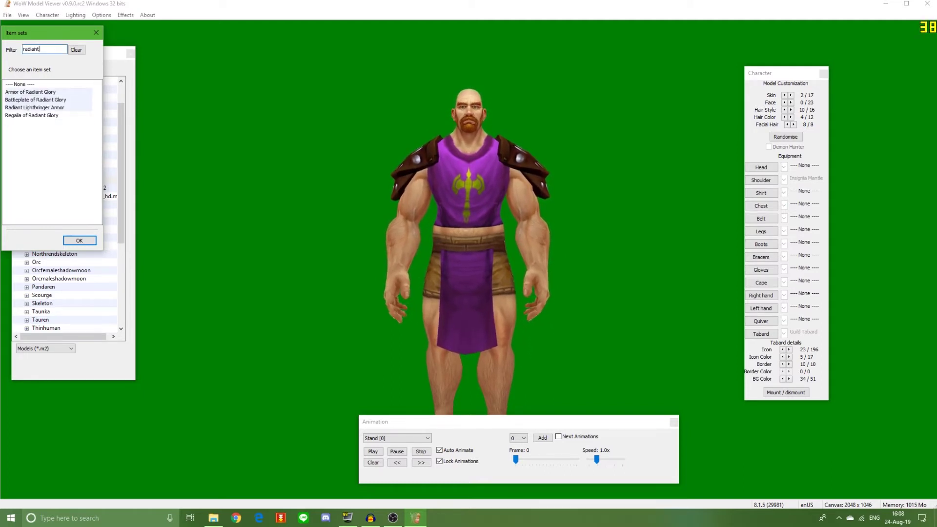
pyautogui.click(49, 108)
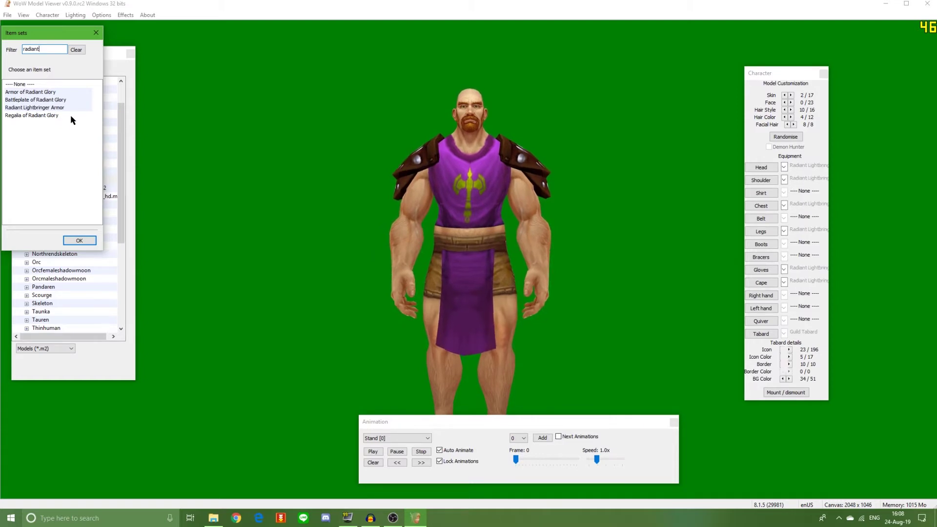
pyautogui.moveTo(484, 312)
pyautogui.mouseDown()
pyautogui.moveTo(422, 313)
pyautogui.moveTo(545, 317)
pyautogui.moveTo(483, 319)
pyautogui.mouseUp()
pyautogui.moveTo(547, 417); pyautogui.dragTo(754, 410)
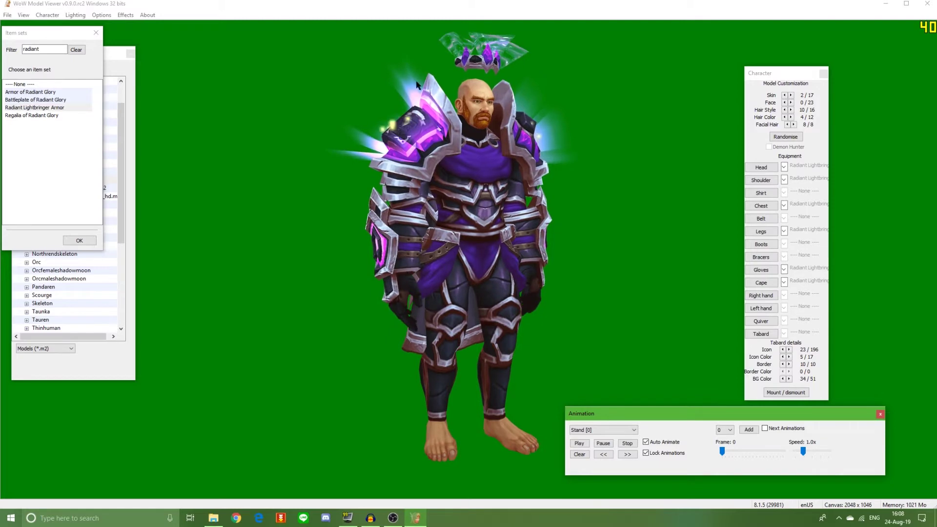
# Look at the start outfit class list and the Weapon Enchants dialog, closing both without choosing anything
pyautogui.click(24, 15)
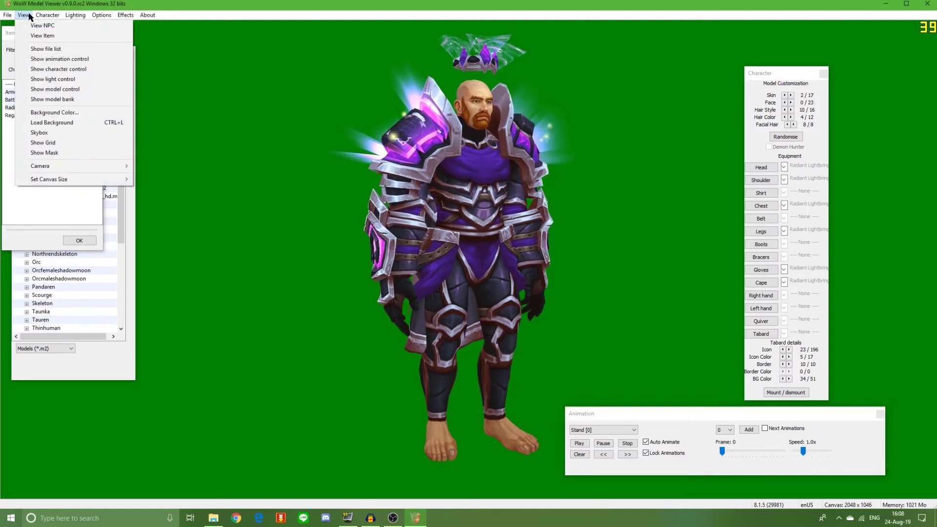
pyautogui.moveTo(47, 15)
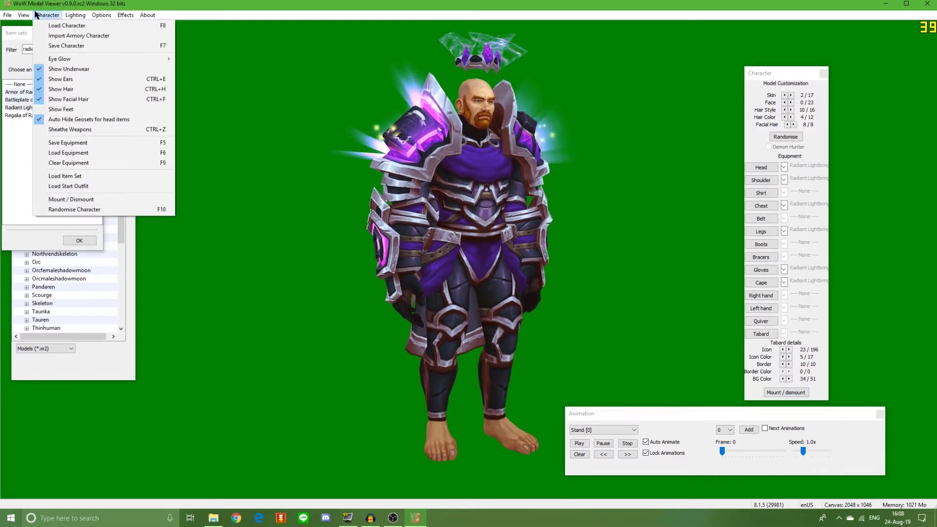
pyautogui.click(88, 187)
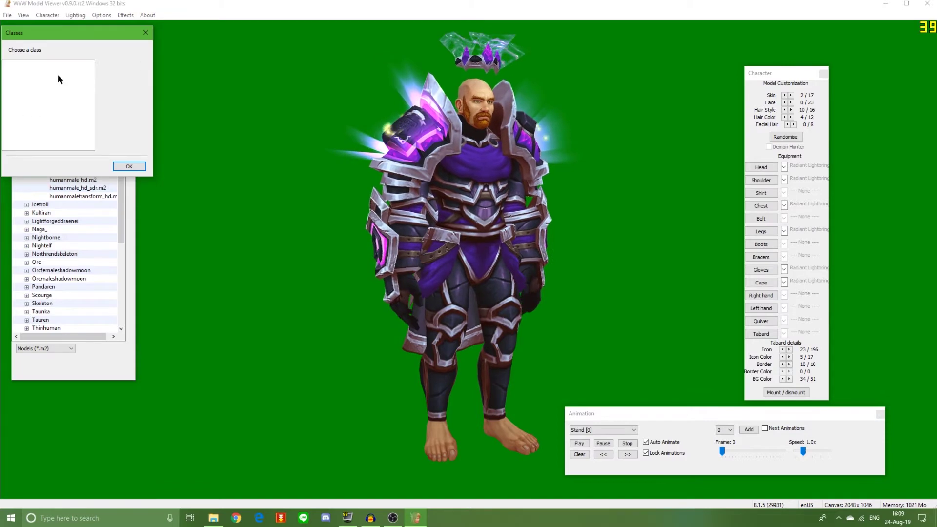
pyautogui.click(148, 34)
pyautogui.click(106, 16)
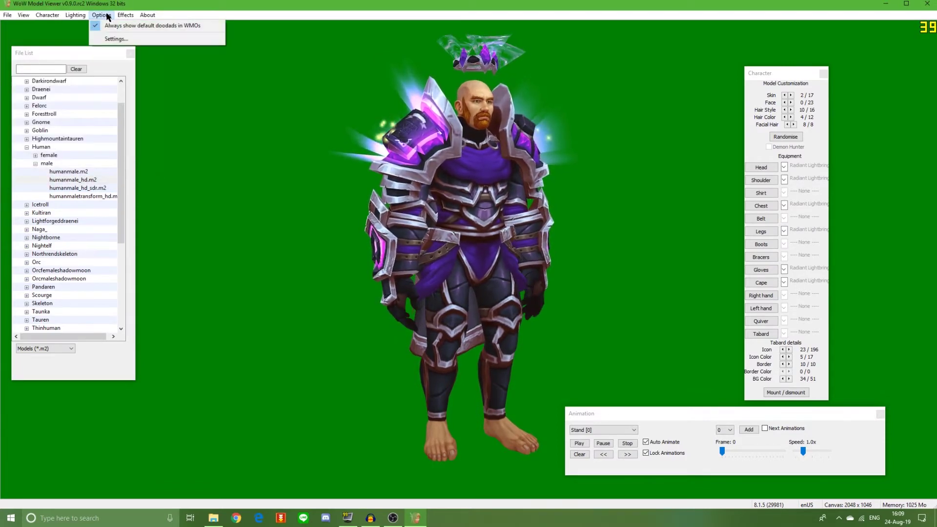
pyautogui.click(142, 26)
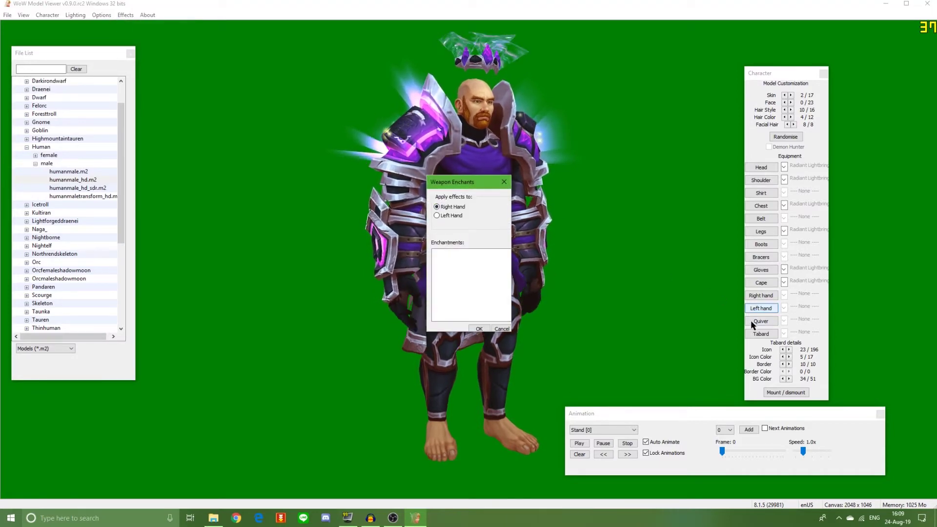
pyautogui.click(506, 183)
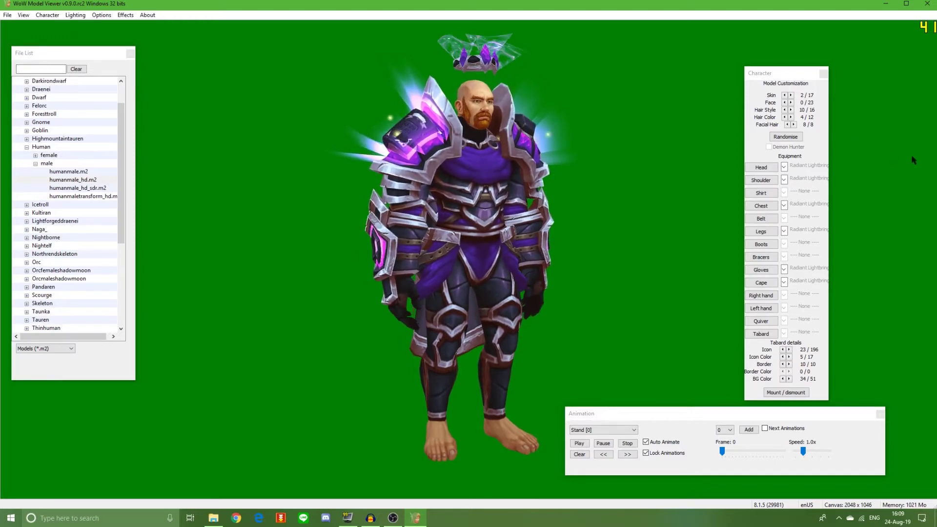
# Filter the right-hand items by "ashbringer", equip the last Ashbringer listed and view the sword from the side
pyautogui.click(765, 299)
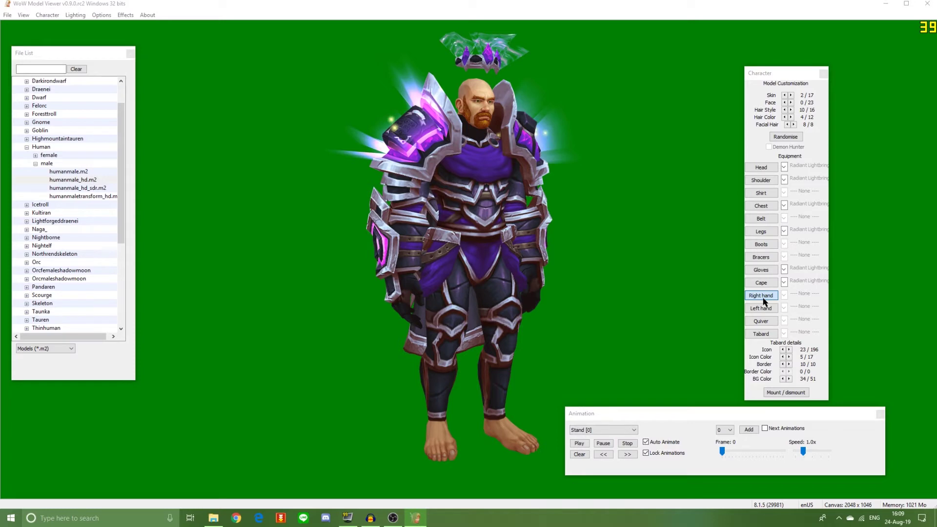
pyautogui.click(764, 298)
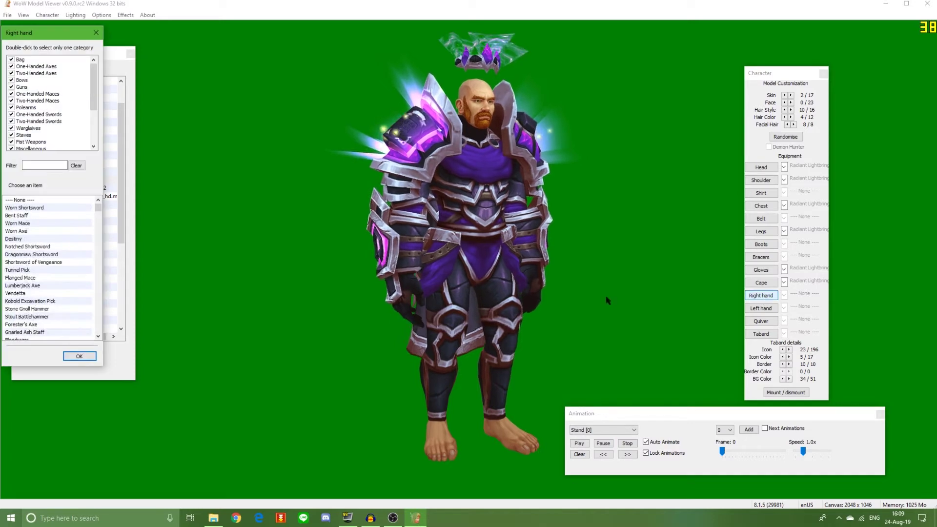
pyautogui.click(44, 165)
pyautogui.write('ashbringer')
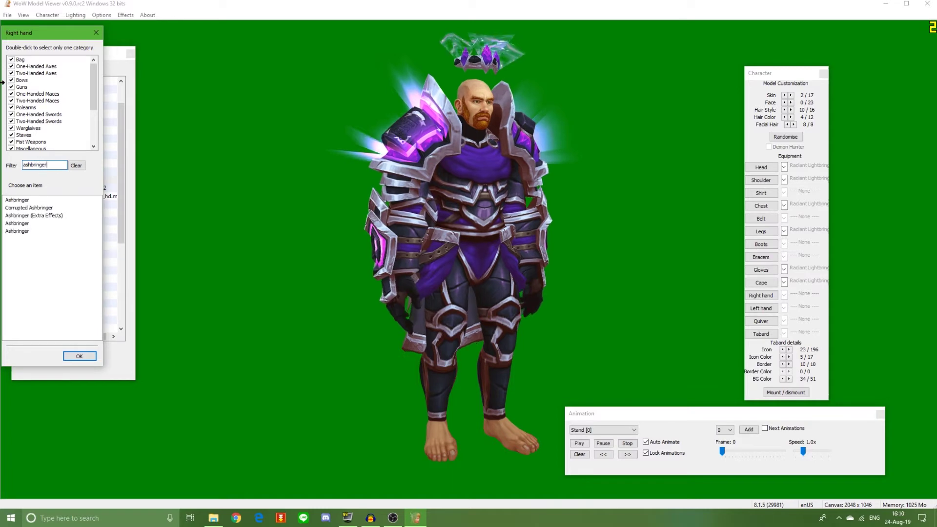
pyautogui.click(32, 231)
pyautogui.moveTo(376, 273); pyautogui.dragTo(398, 274)
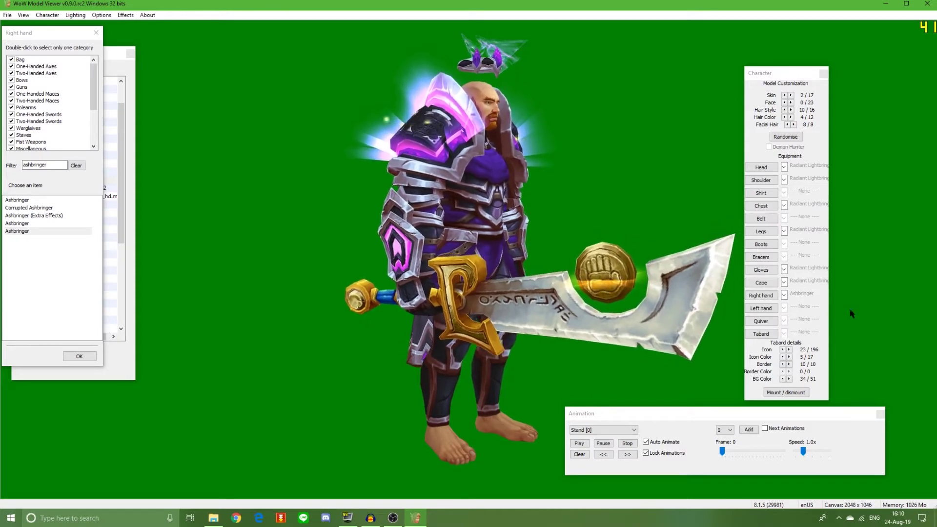
# Set the right-hand Ashbringer's appearance variant to 19 and inspect the model up close from the front
pyautogui.click(784, 294)
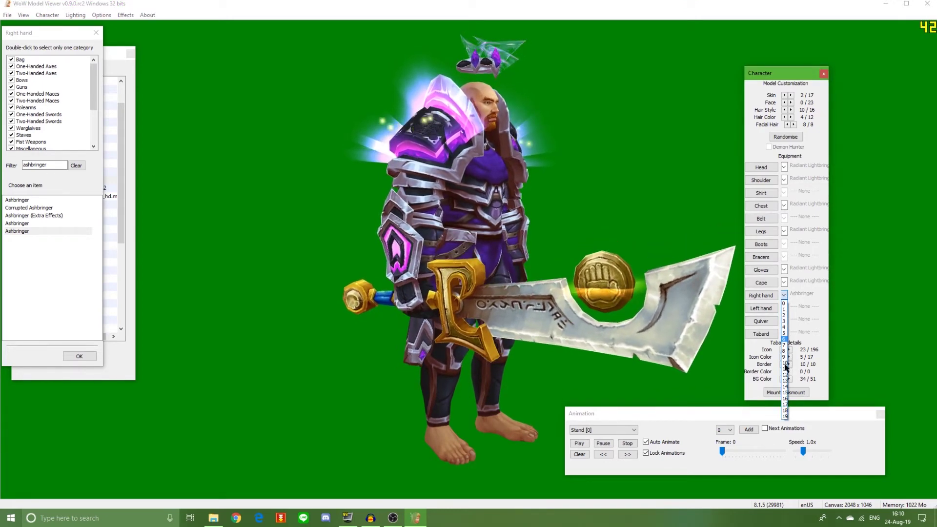
pyautogui.click(785, 295)
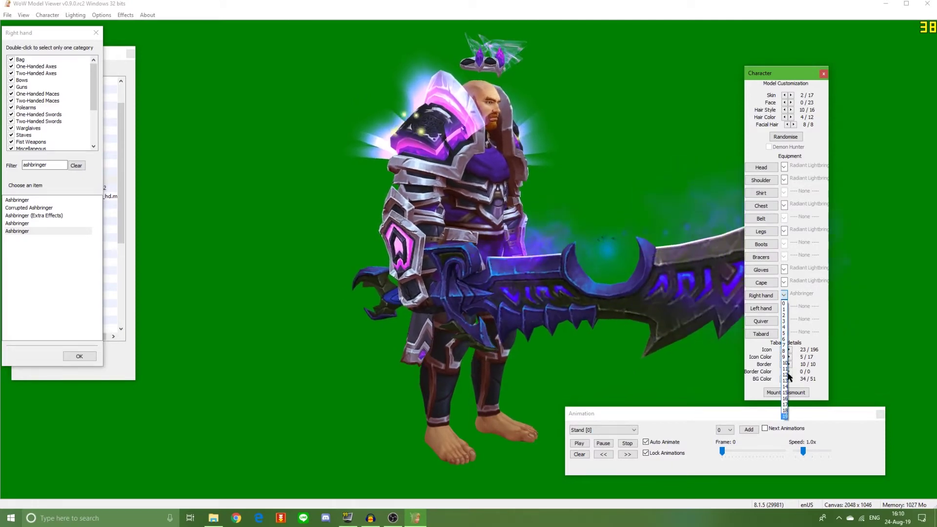
pyautogui.click(809, 316)
pyautogui.moveTo(608, 207); pyautogui.dragTo(519, 192)
pyautogui.scroll(5, 519, 192)
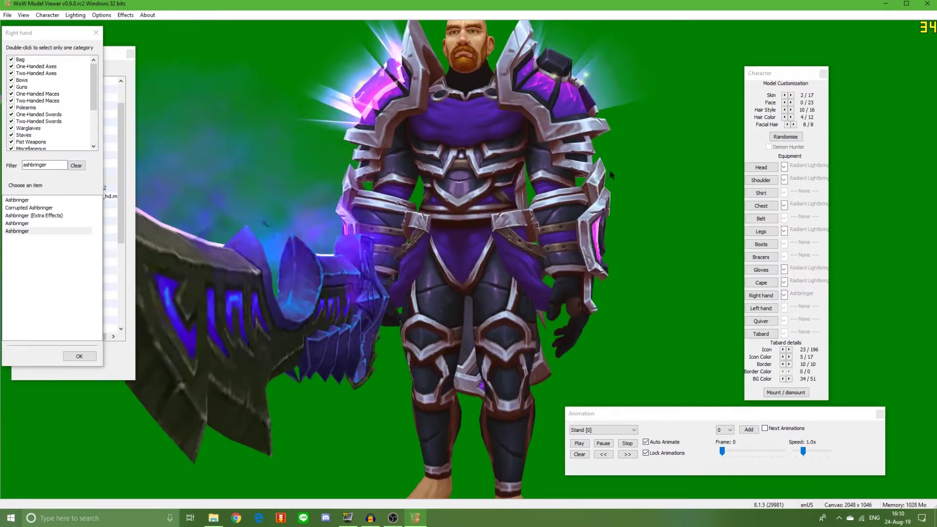
# Switch the chest piece to the last appearance variant in its list and equip Footpad's Shoes in the boots slot
pyautogui.click(784, 205)
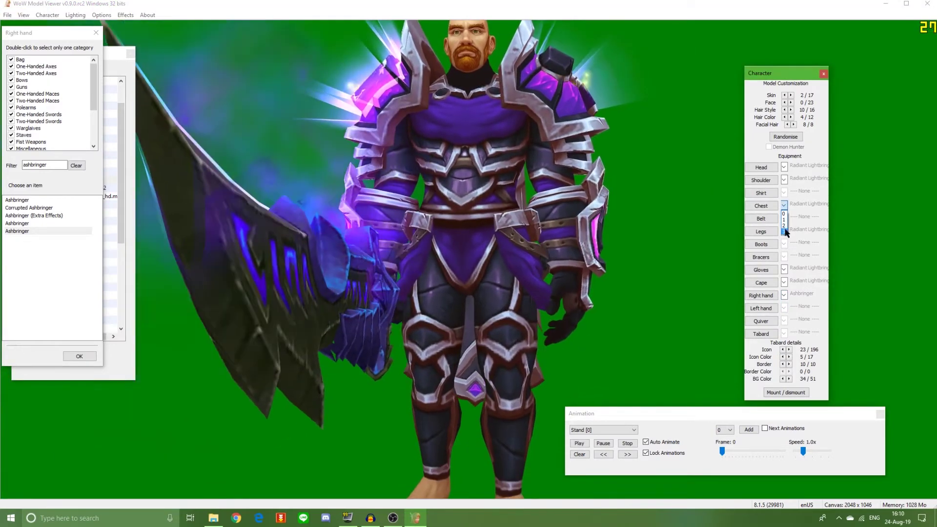
pyautogui.click(784, 231)
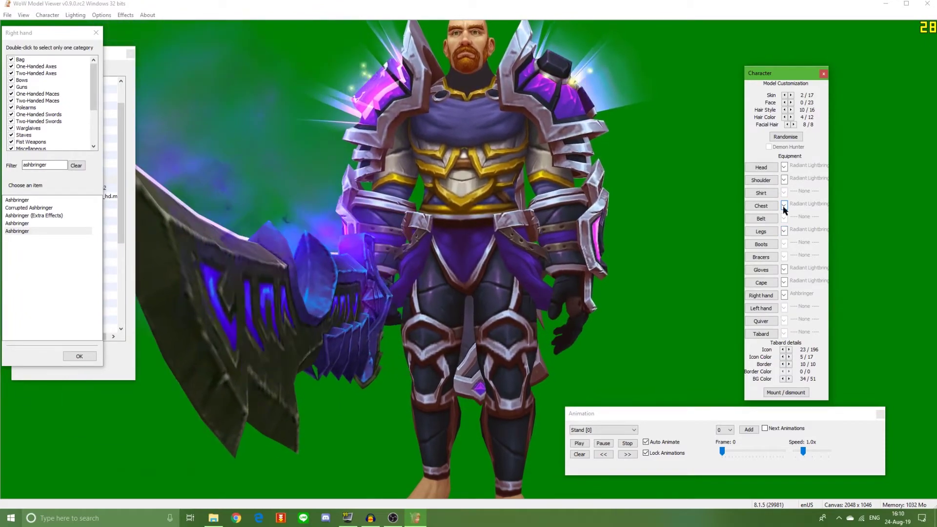
pyautogui.click(758, 244)
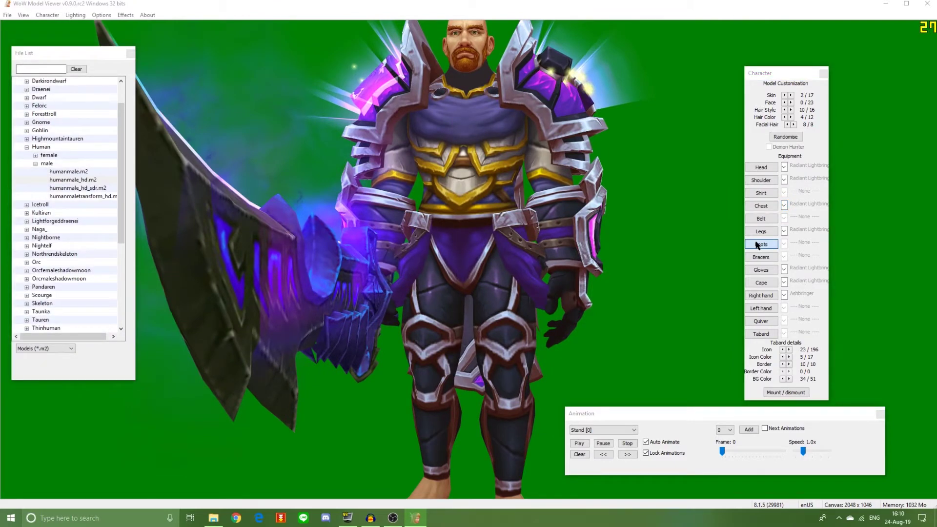
pyautogui.click(758, 244)
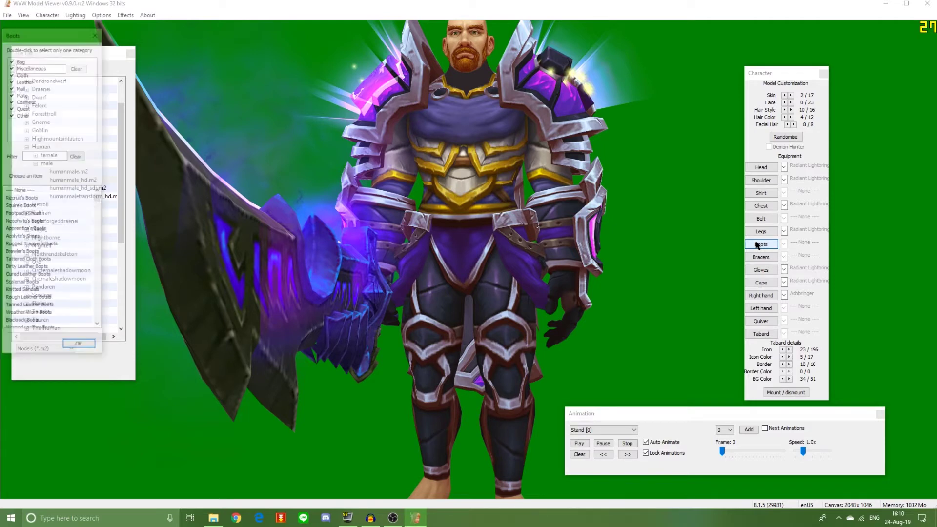
pyautogui.click(23, 214)
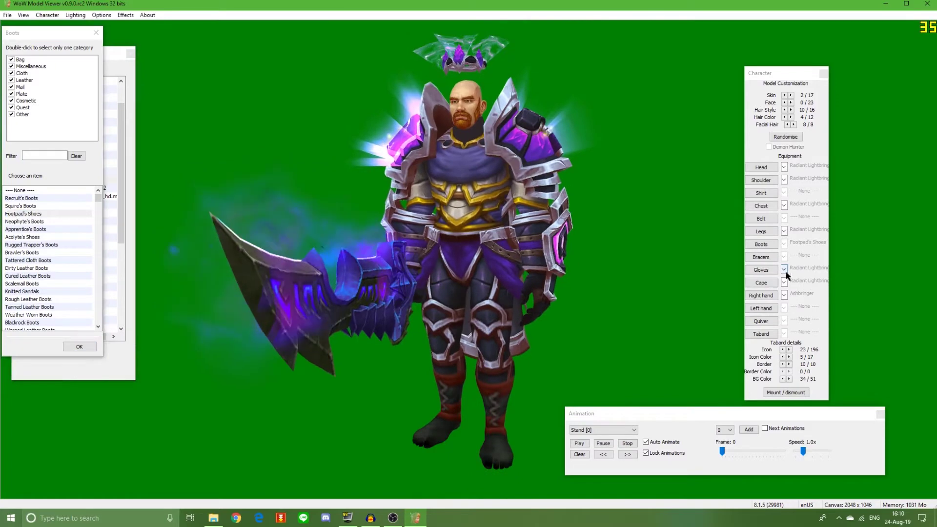
pyautogui.click(783, 244)
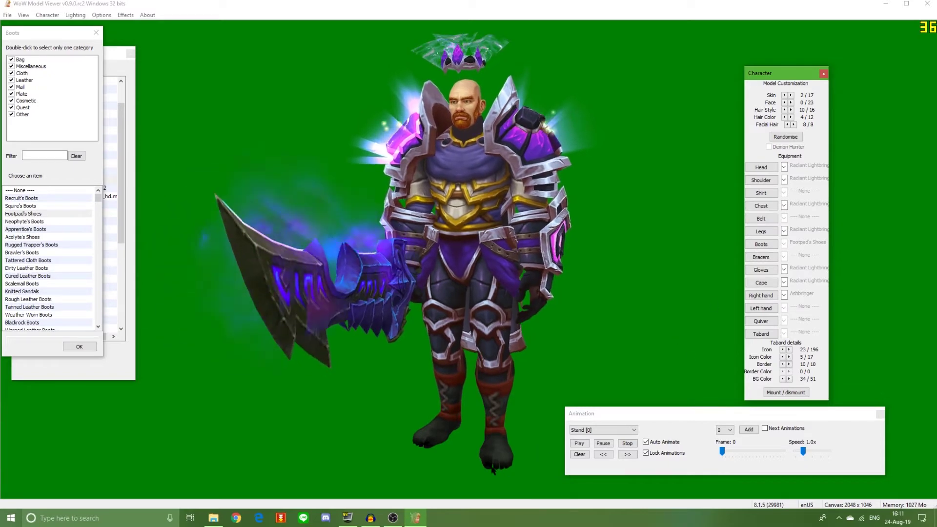
# Examine the feet with the new boots up close, and the shoulder and chest armor from the side and front
pyautogui.scroll(3, 741, 280)
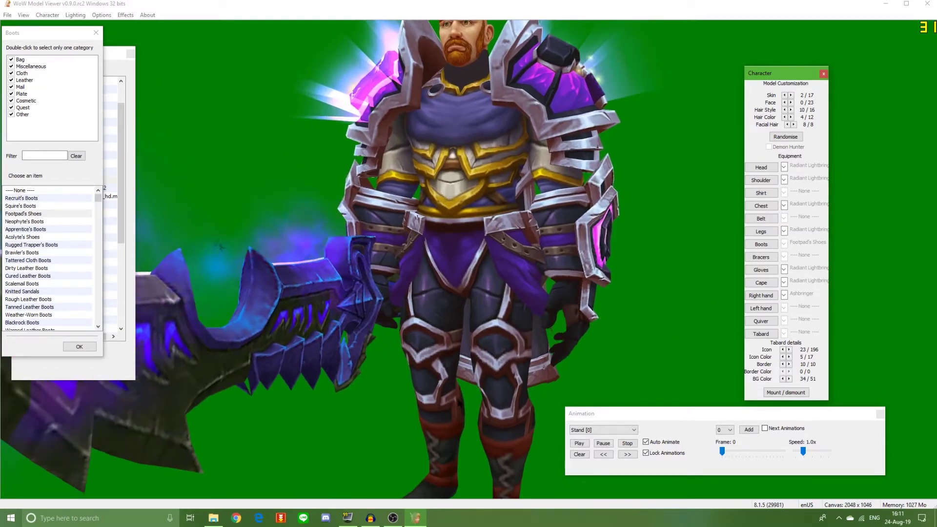
pyautogui.moveTo(459, 403); pyautogui.dragTo(479, 347, button='right')
pyautogui.scroll(5, 479, 346)
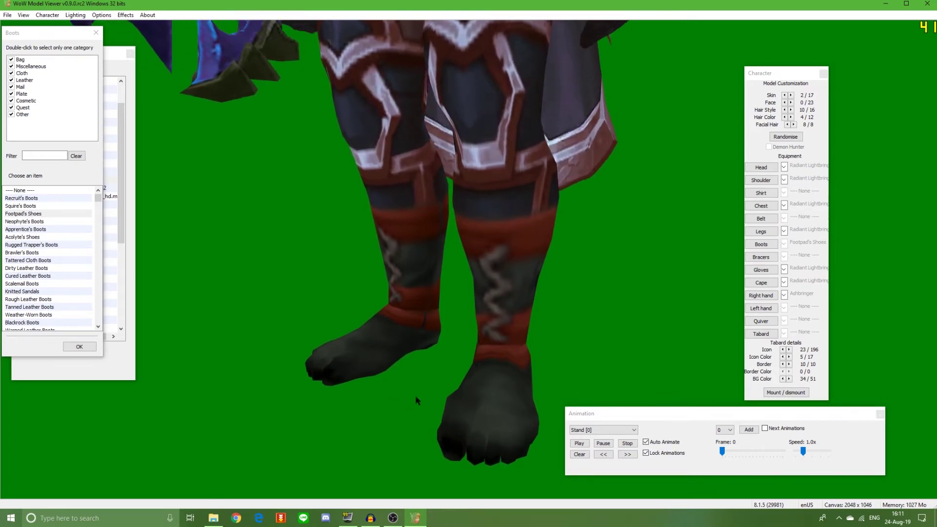
pyautogui.scroll(-5, 505, 288)
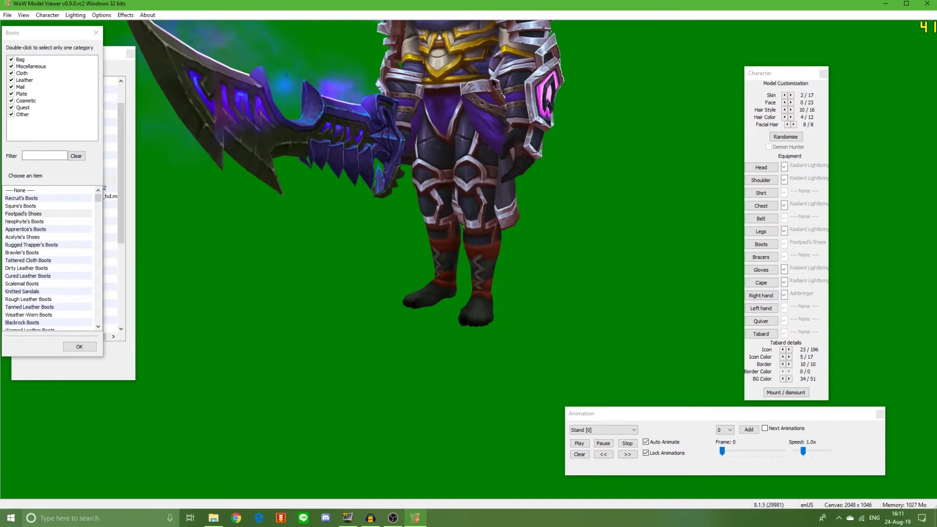
pyautogui.moveTo(499, 188); pyautogui.dragTo(500, 215, button='right')
pyautogui.scroll(-4, 494, 186)
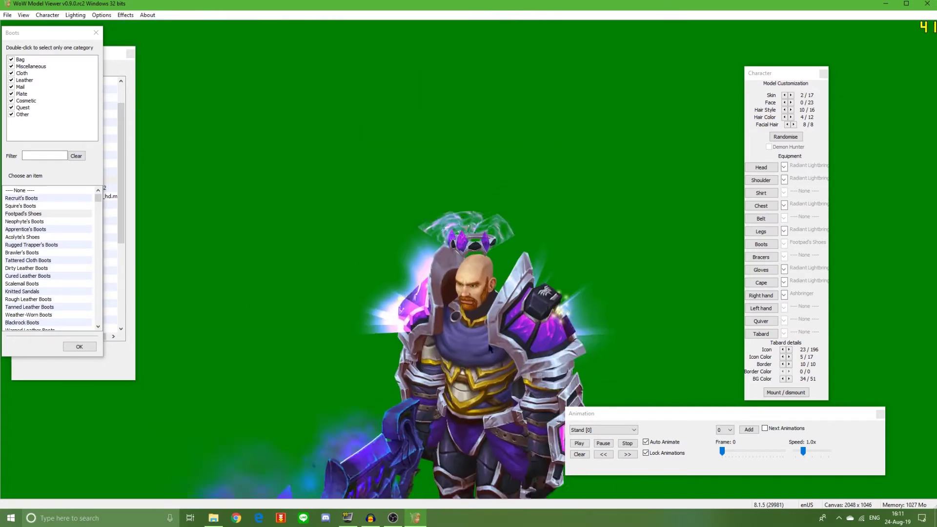
pyautogui.scroll(6, 472, 316)
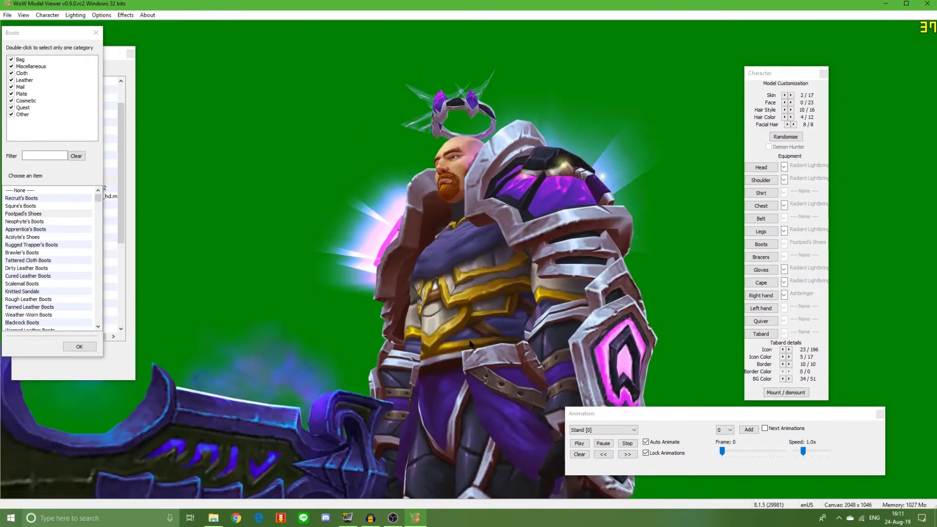
pyautogui.scroll(5, 476, 332)
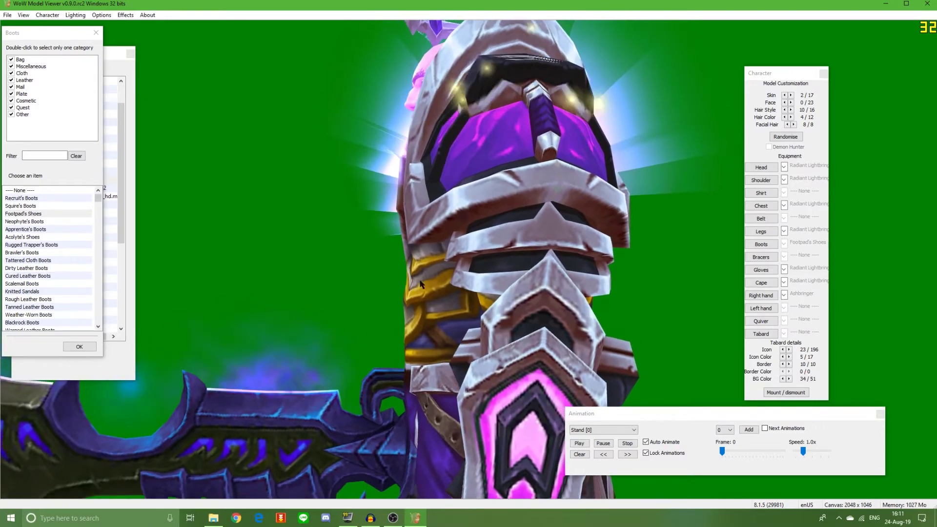
pyautogui.moveTo(436, 259); pyautogui.dragTo(417, 253)
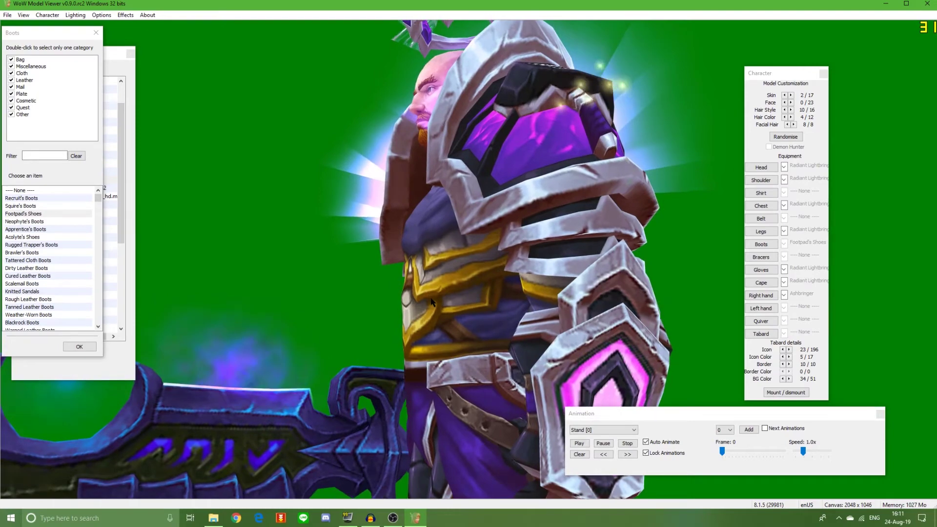
pyautogui.moveTo(431, 302); pyautogui.dragTo(548, 303)
pyautogui.scroll(3, 561, 291)
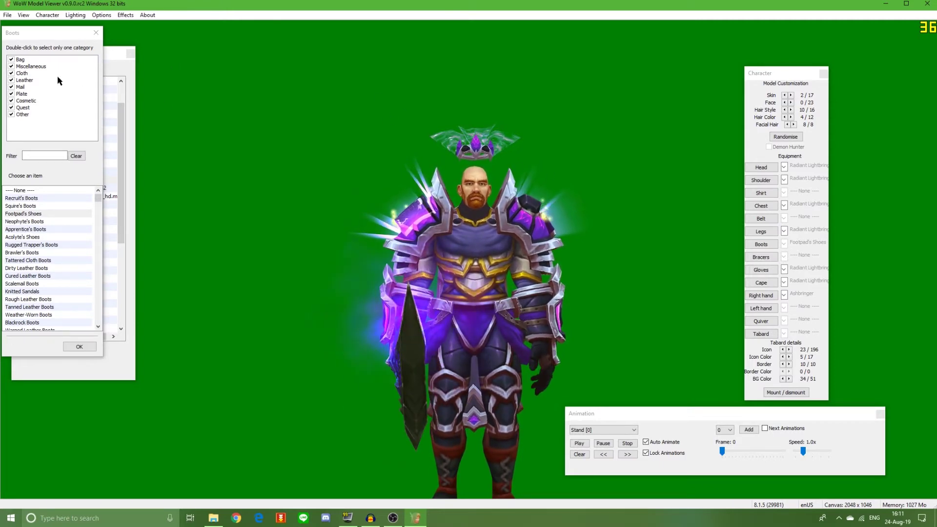
# Show the model control and, in the Feet geosets, turn off 61 and turn on 62
pyautogui.click(25, 15)
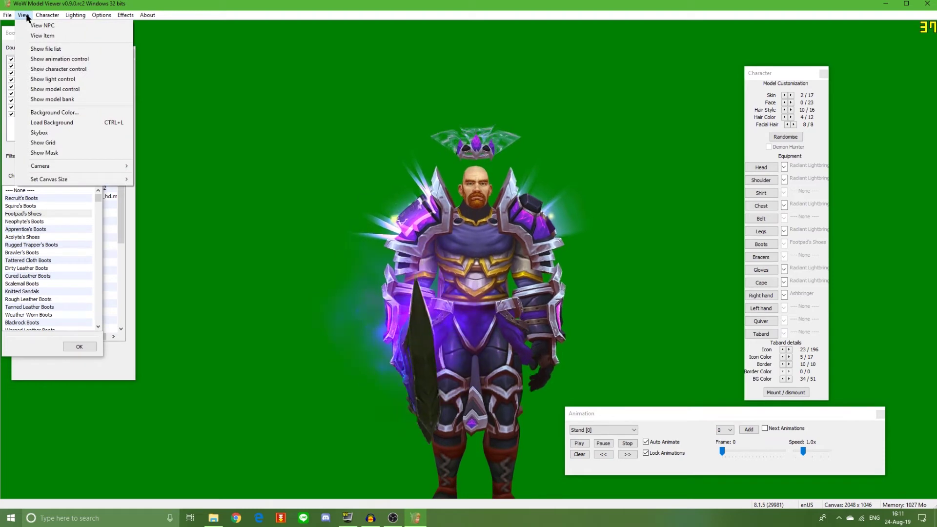
pyautogui.click(74, 89)
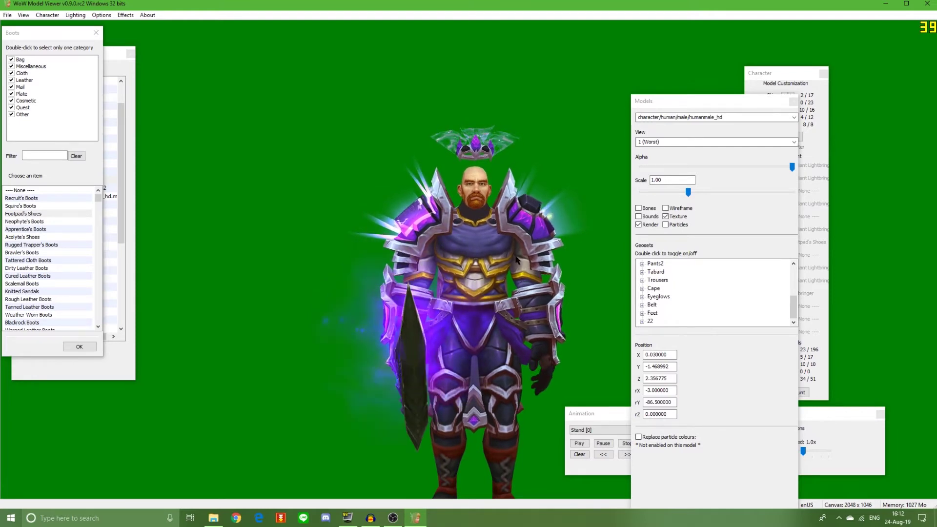
pyautogui.moveTo(526, 303); pyautogui.dragTo(505, 168, button='right')
pyautogui.click(642, 315)
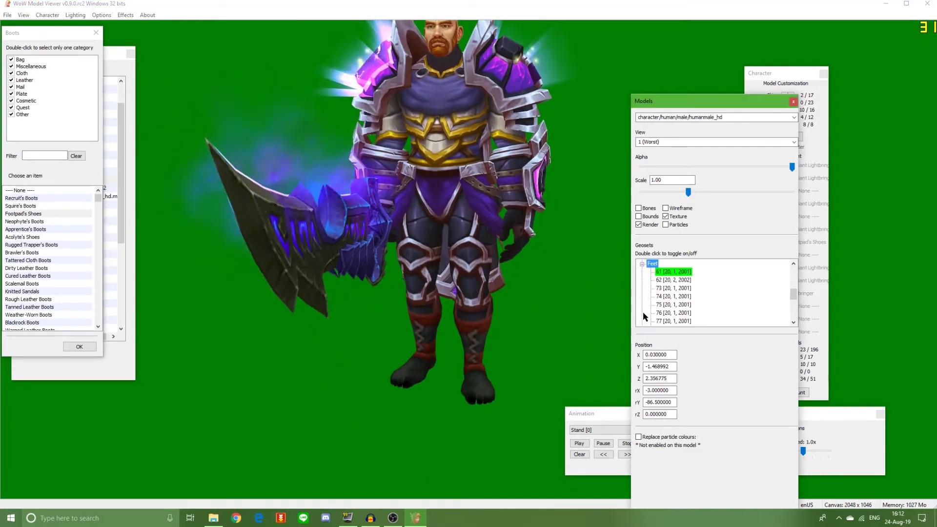
pyautogui.click(682, 280)
pyautogui.moveTo(539, 303)
pyautogui.mouseDown()
pyautogui.moveTo(544, 278)
pyautogui.moveTo(529, 271)
pyautogui.moveTo(529, 317)
pyautogui.moveTo(527, 279)
pyautogui.moveTo(529, 305)
pyautogui.moveTo(540, 304)
pyautogui.mouseUp()
pyautogui.click(684, 282)
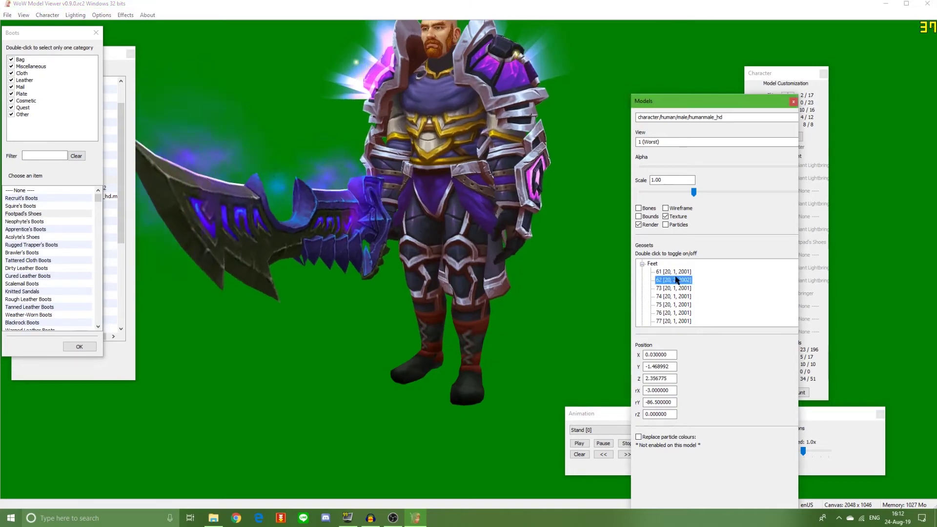
pyautogui.scroll(1, 673, 287)
# Try Feet geoset 73 on the character, view it from the side and turn it off again
pyautogui.click(663, 288)
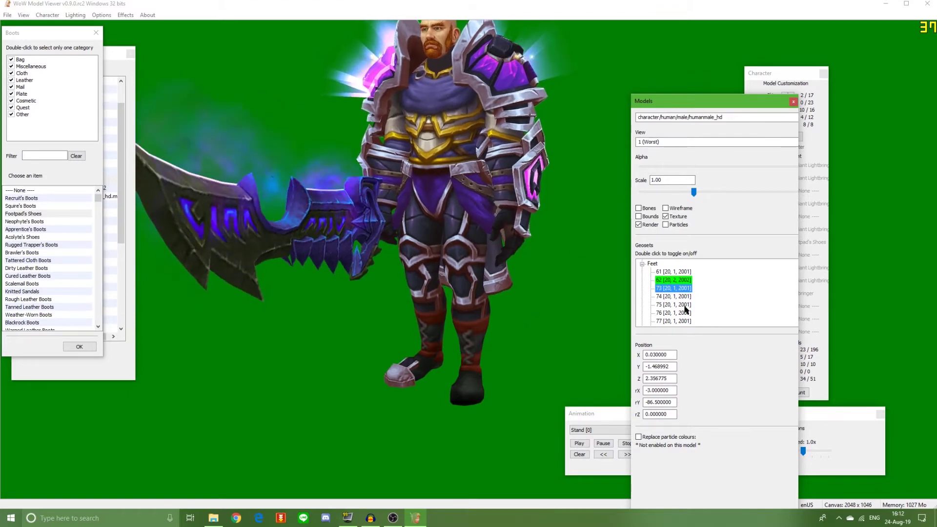
pyautogui.moveTo(498, 298); pyautogui.dragTo(447, 297)
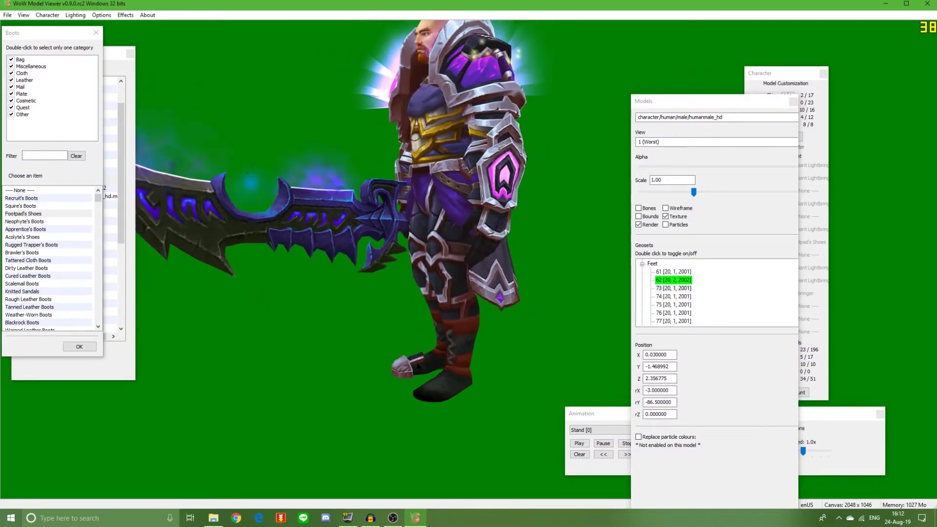
pyautogui.click(668, 288)
pyautogui.moveTo(567, 256); pyautogui.dragTo(419, 254)
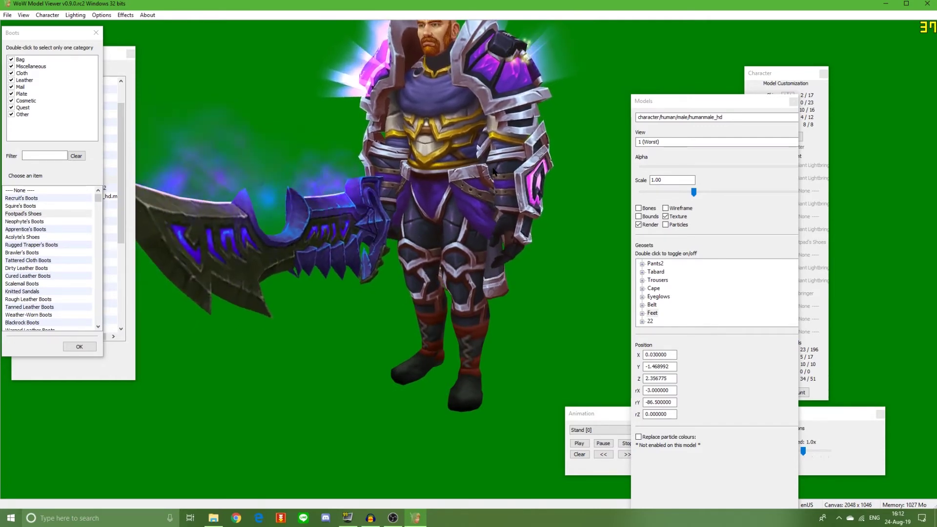
# Look into geoset group 22 while viewing the model from several angles, and collapse the group again
pyautogui.click(642, 321)
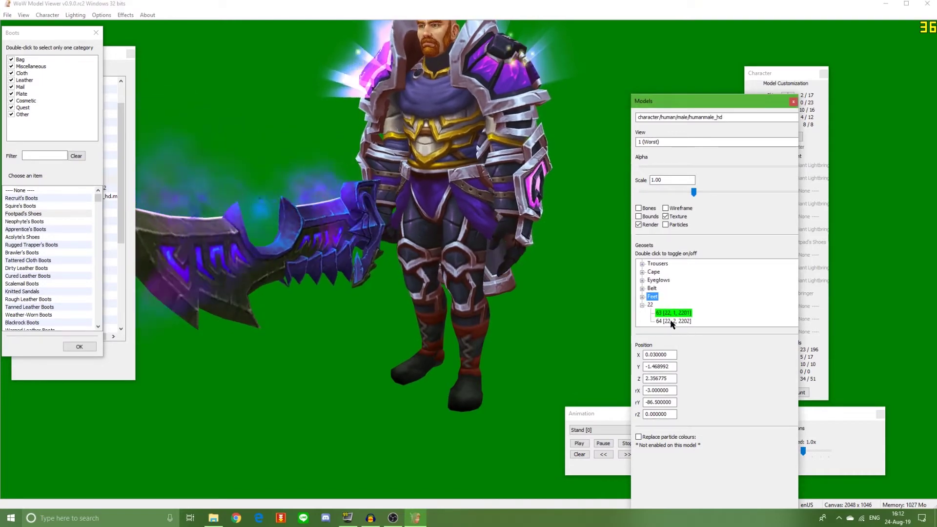
pyautogui.moveTo(503, 130); pyautogui.dragTo(454, 123)
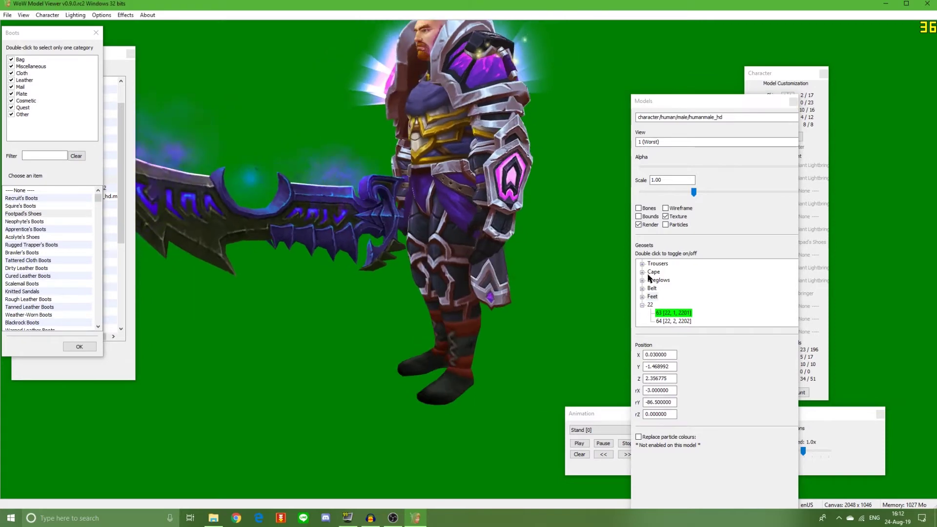
pyautogui.click(649, 305)
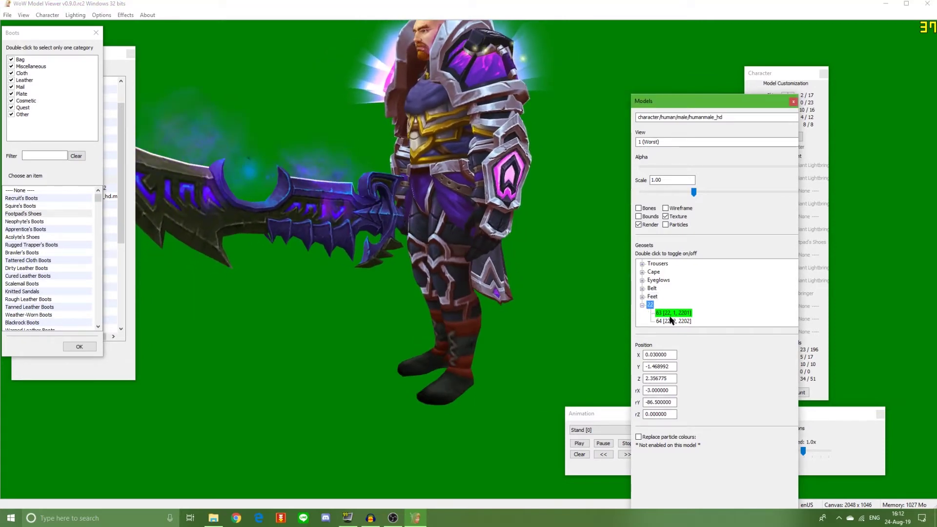
pyautogui.moveTo(486, 230); pyautogui.dragTo(581, 288)
pyautogui.click(642, 305)
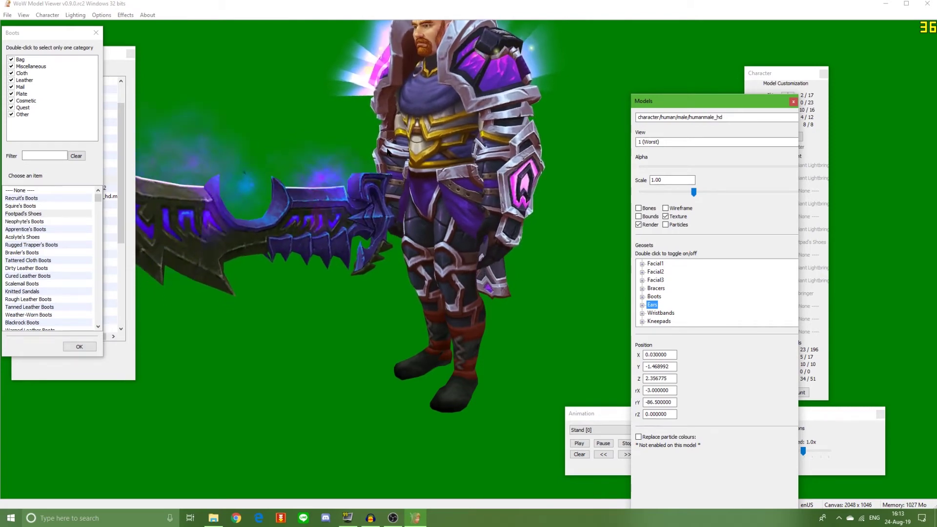
# Move the Character panel clear of the Models panel and set the hair style to 11
pyautogui.moveTo(786, 74); pyautogui.dragTo(851, 51)
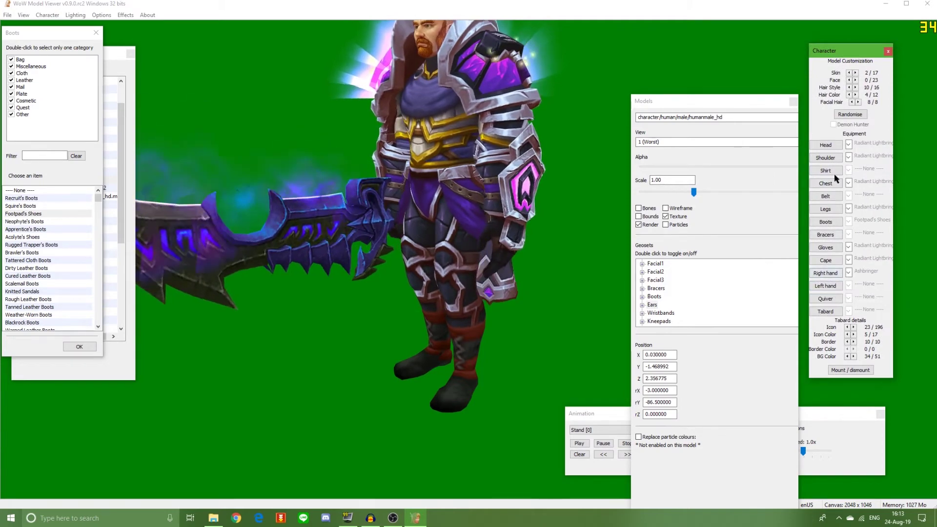
pyautogui.click(856, 88)
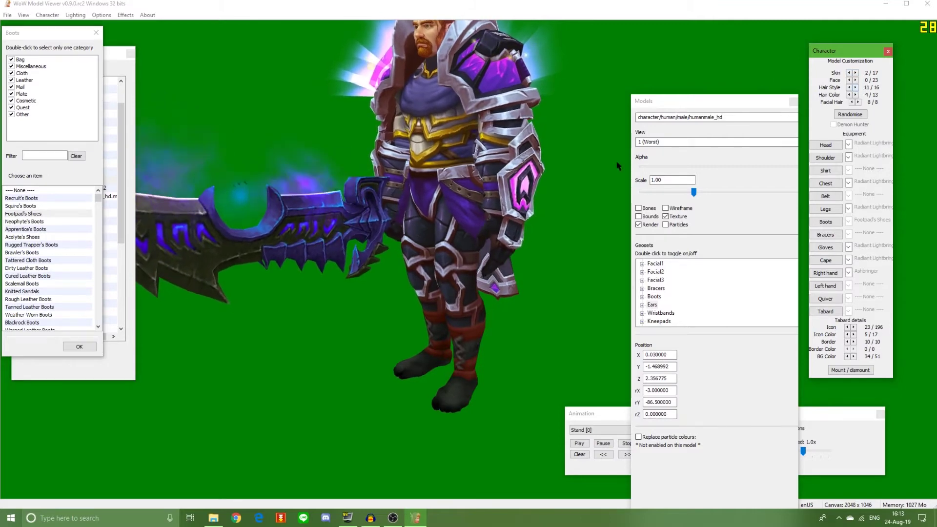
pyautogui.moveTo(584, 209); pyautogui.dragTo(550, 202)
pyautogui.moveTo(422, 140); pyautogui.dragTo(412, 133)
pyautogui.moveTo(453, 246); pyautogui.dragTo(581, 252)
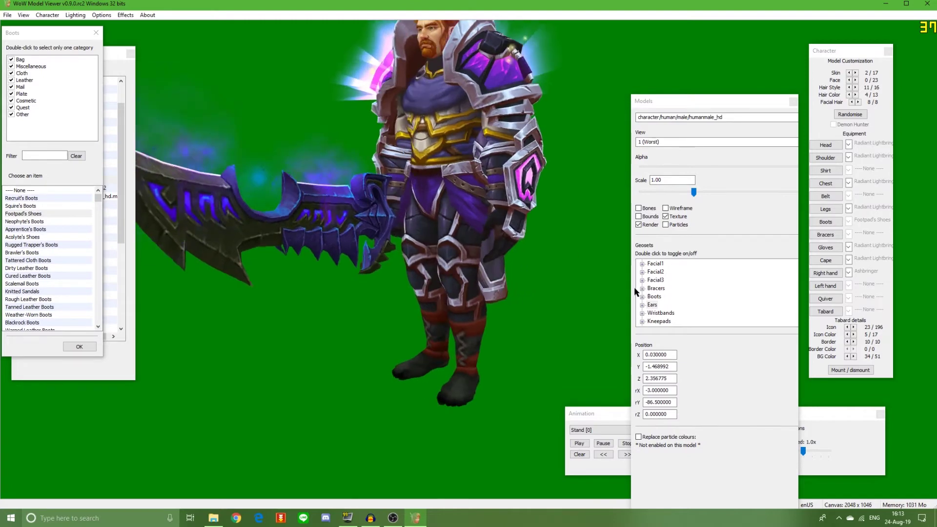
# Reopen the Feet geosets and toggle 61 and 62, leaving geoset 62 as the active feet
pyautogui.click(698, 287)
pyautogui.scroll(-1, 698, 287)
pyautogui.scroll(-1, 697, 291)
pyautogui.scroll(-1, 640, 314)
pyautogui.click(642, 313)
pyautogui.scroll(-1, 690, 294)
pyautogui.scroll(2, 699, 291)
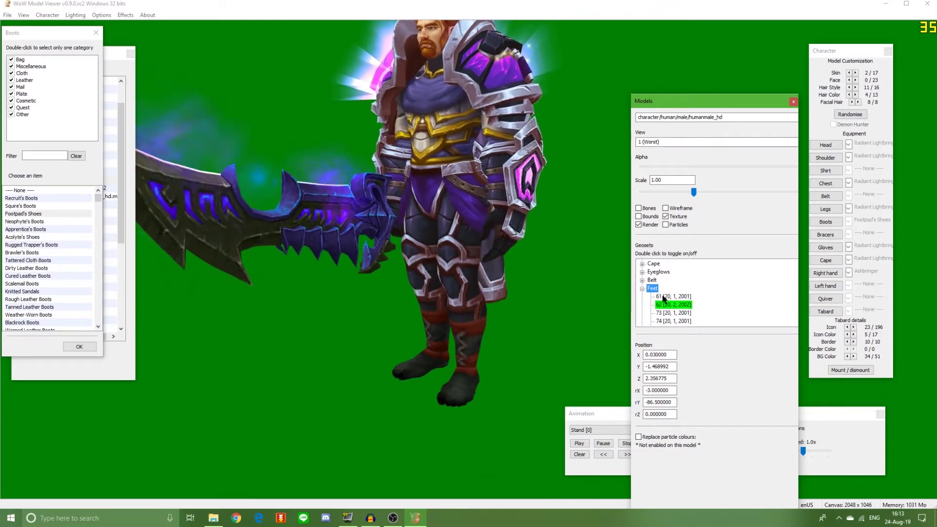
pyautogui.click(672, 296)
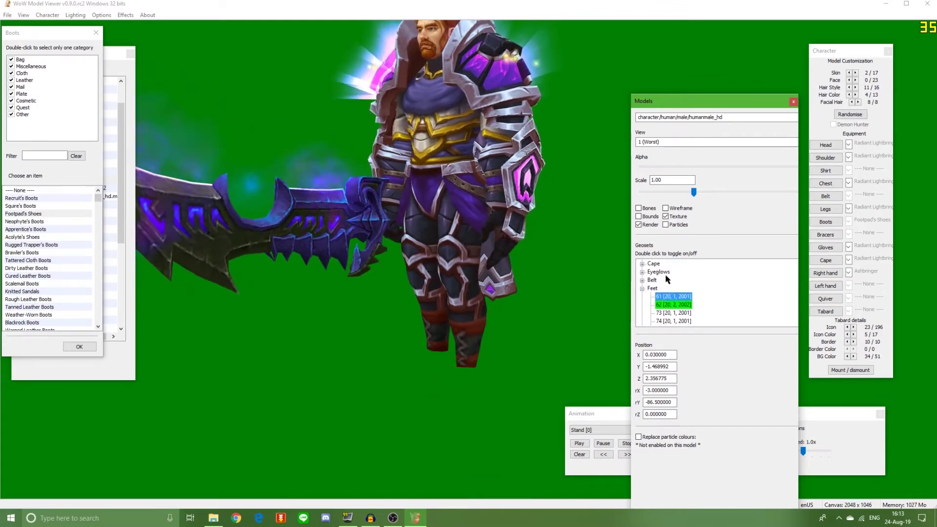
pyautogui.click(667, 305)
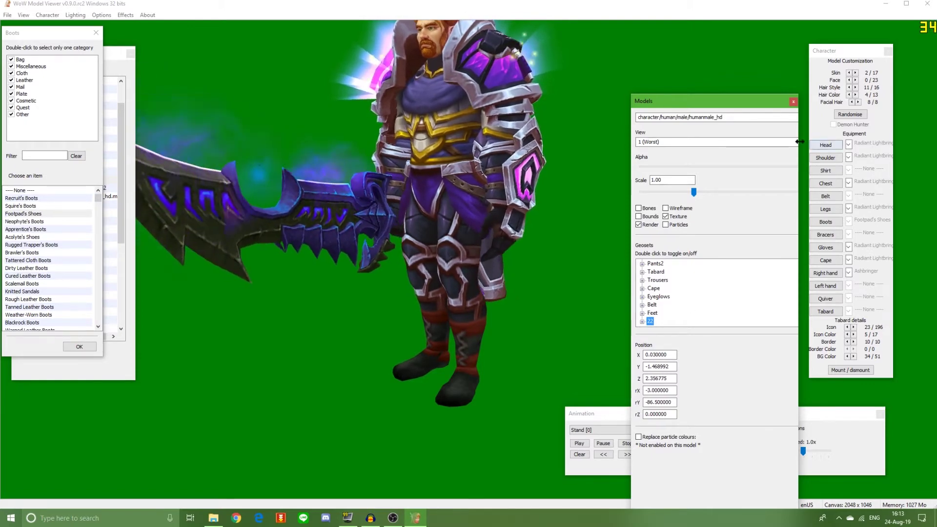
# Widen the Models panel, turn the character to the front and select the first shoulder_plate_raidpaladin_r_01_r component as the model
pyautogui.moveTo(799, 130); pyautogui.dragTo(818, 155)
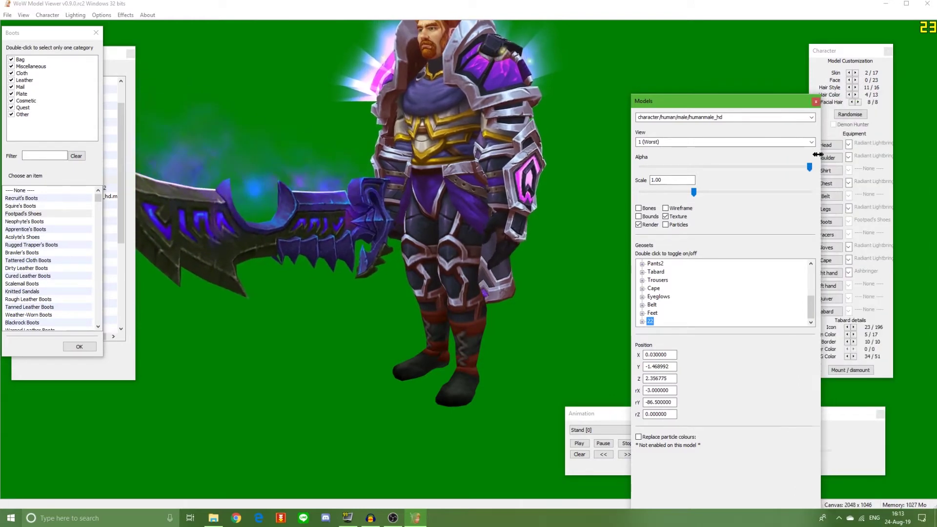
pyautogui.click(810, 117)
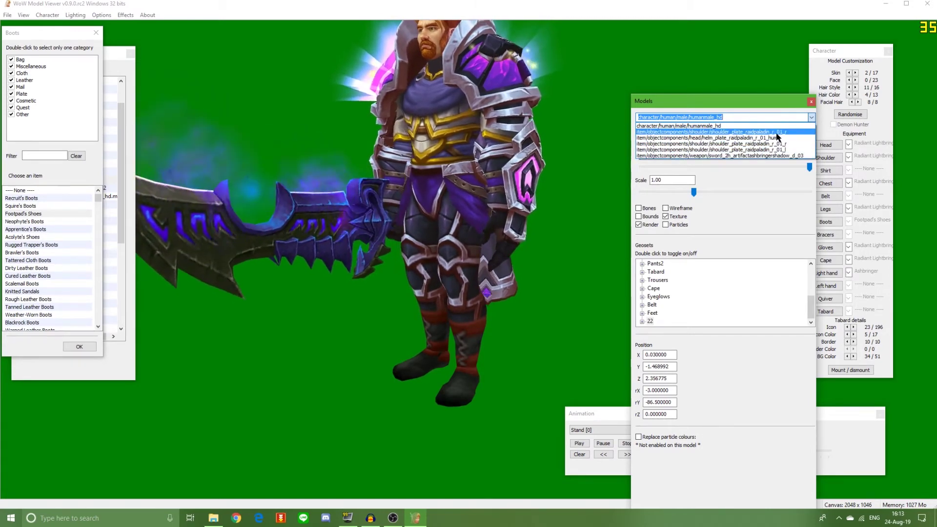
pyautogui.click(420, 273)
pyautogui.moveTo(420, 273)
pyautogui.mouseDown()
pyautogui.moveTo(477, 270)
pyautogui.moveTo(420, 292)
pyautogui.moveTo(421, 261)
pyautogui.mouseUp()
pyautogui.click(811, 117)
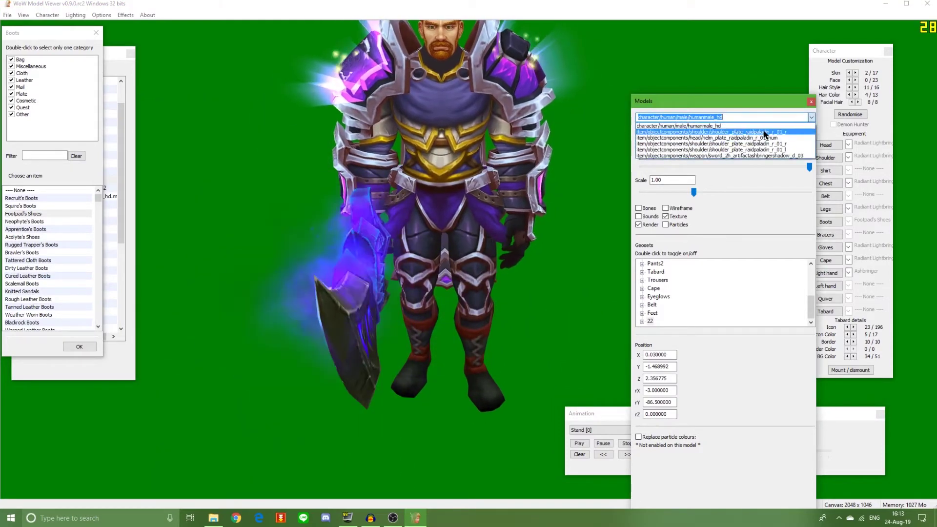
pyautogui.click(765, 132)
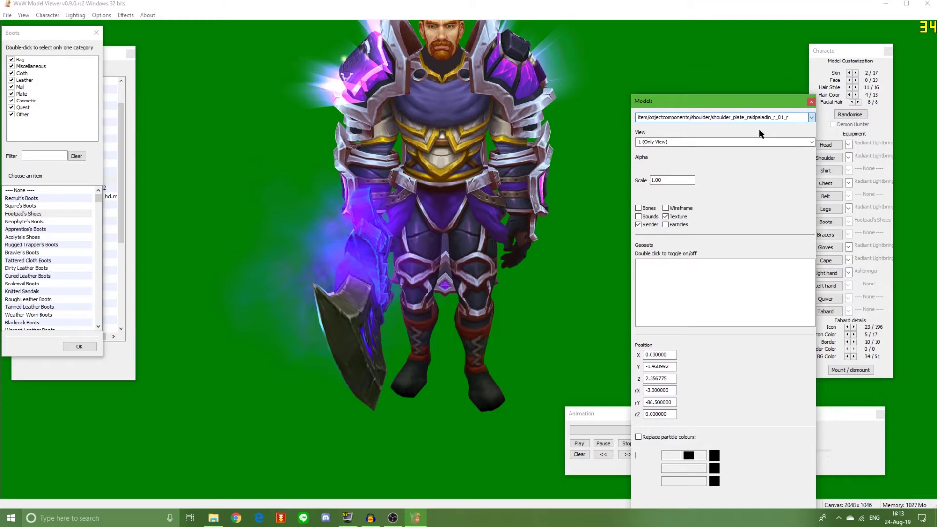
# Inspect the selected shoulder plate from the side and the front, and widen the Animation panel
pyautogui.click(416, 174)
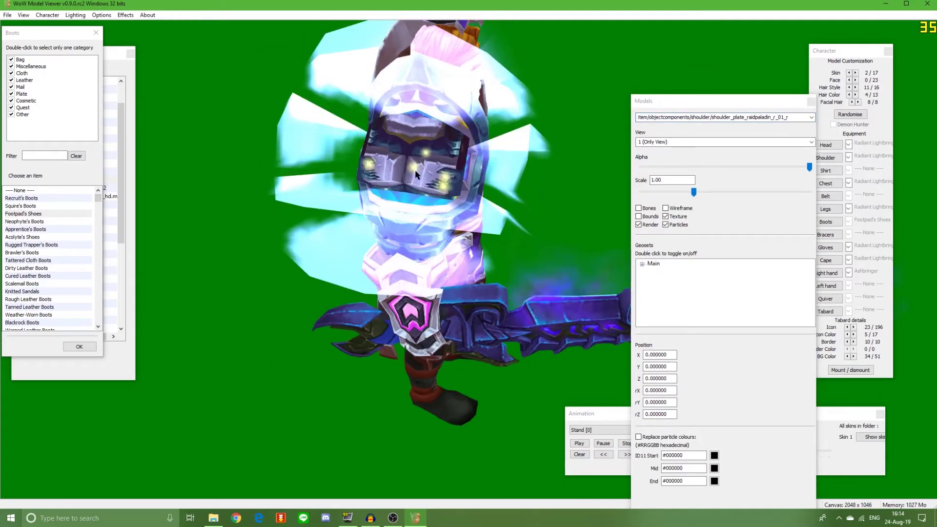
pyautogui.moveTo(416, 174); pyautogui.dragTo(381, 172)
pyautogui.moveTo(476, 166); pyautogui.dragTo(428, 158)
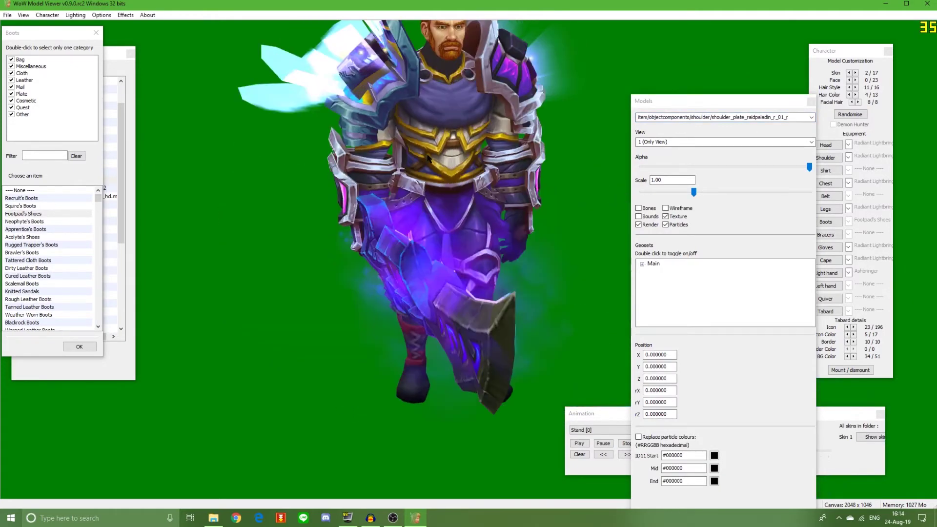
pyautogui.click(885, 441)
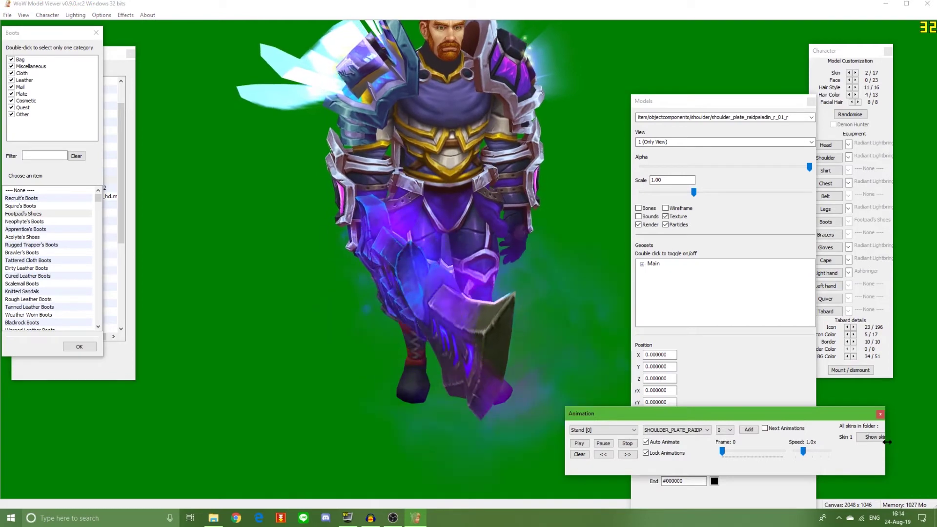
pyautogui.moveTo(888, 442); pyautogui.dragTo(910, 441)
# Run the first shoulder_plate_raidpaladin_r_01_r component through its skin variants and settle on the purple and silver one
pyautogui.click(683, 429)
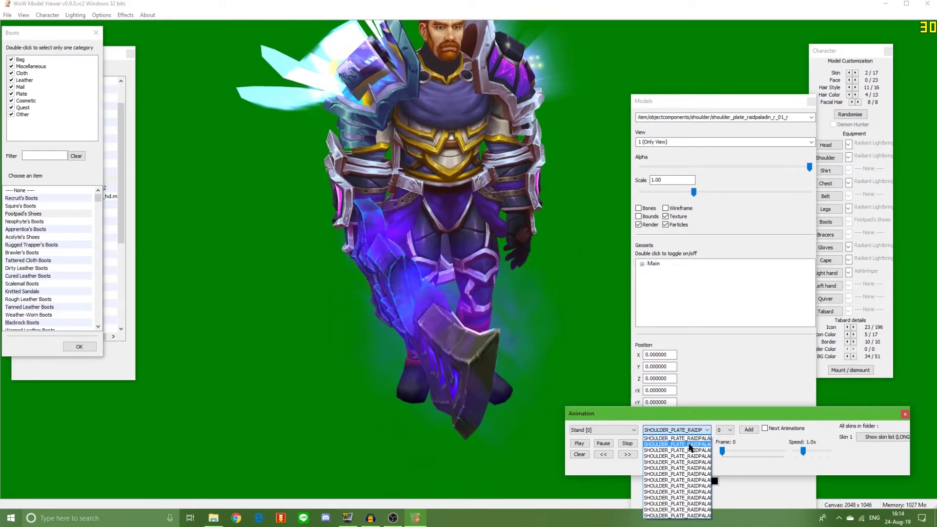
pyautogui.click(690, 446)
pyautogui.scroll(-2, 690, 429)
pyautogui.scroll(-4, 688, 430)
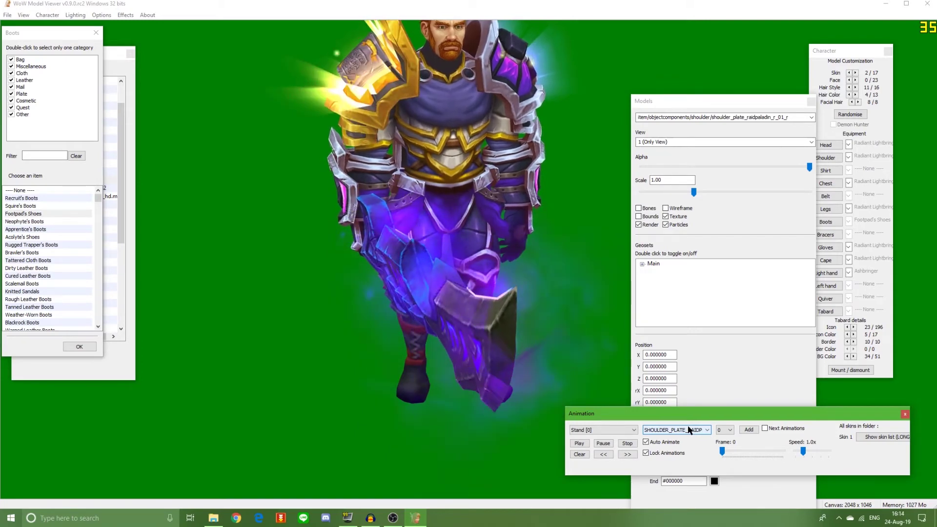
pyautogui.scroll(-1, 688, 430)
pyautogui.moveTo(456, 244); pyautogui.dragTo(433, 249)
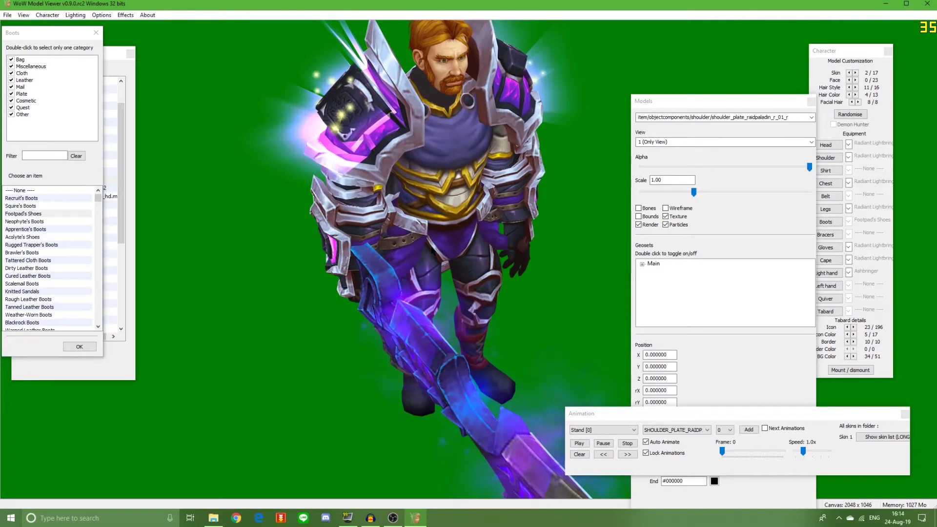
pyautogui.moveTo(810, 167); pyautogui.dragTo(848, 171)
pyautogui.moveTo(694, 192)
pyautogui.mouseDown()
pyautogui.moveTo(643, 194)
pyautogui.moveTo(791, 198)
pyautogui.moveTo(678, 204)
pyautogui.moveTo(693, 210)
pyautogui.mouseUp()
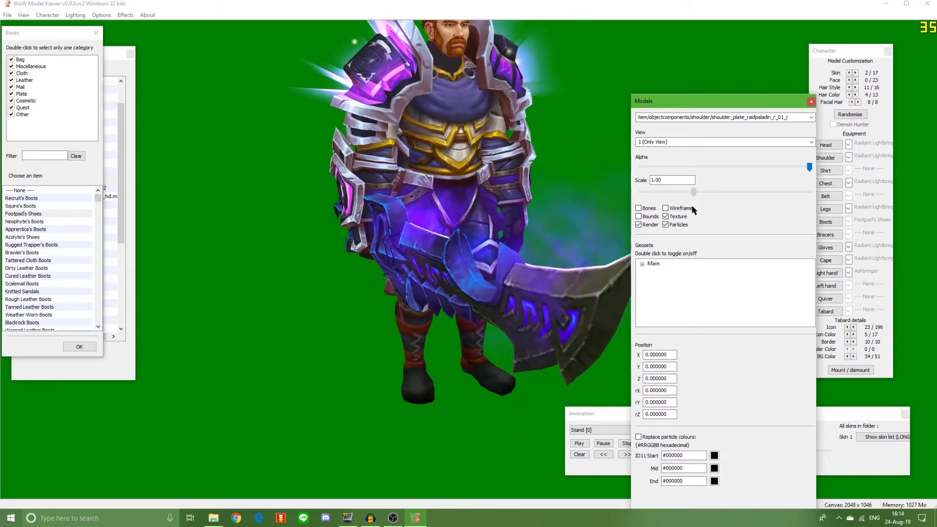
# Select the shoulder_plate_raidpaladin_r_01_l component and cycle its skins to the purple and silver variant, with that shoulder in view
pyautogui.click(810, 120)
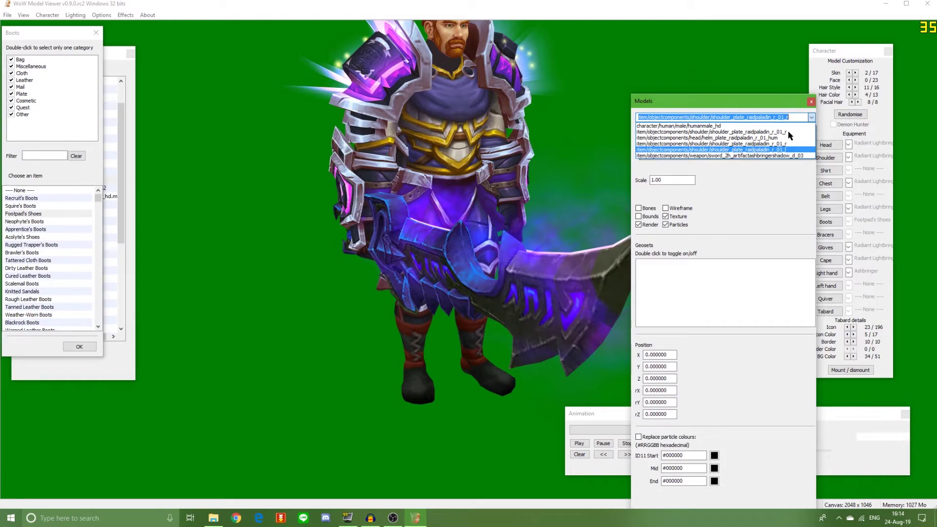
pyautogui.click(786, 149)
pyautogui.click(811, 118)
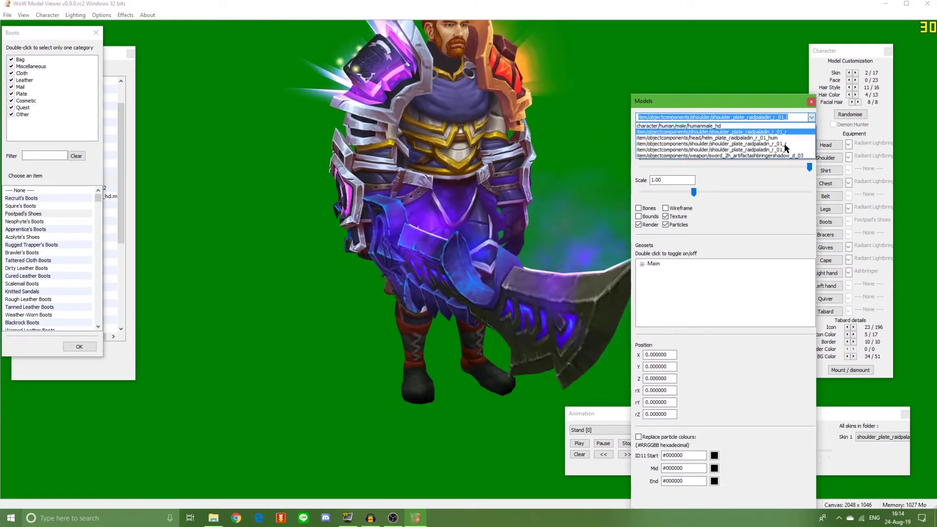
pyautogui.click(812, 117)
pyautogui.moveTo(455, 124); pyautogui.dragTo(396, 128)
pyautogui.click(832, 413)
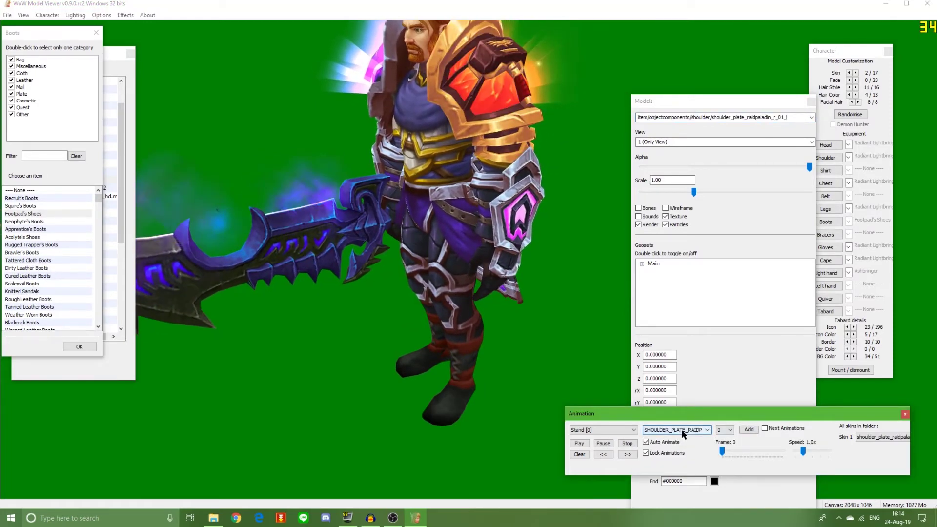
pyautogui.scroll(-2, 683, 434)
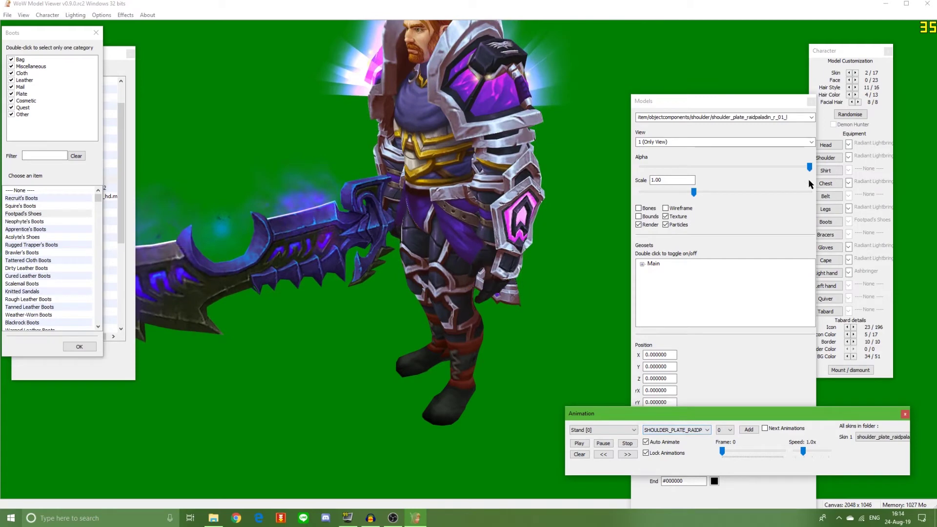
# Reduce the shoulder_plate_raidpaladin_r_01_l component's scale to 0.10 and its alpha to the minimum
pyautogui.click(693, 193)
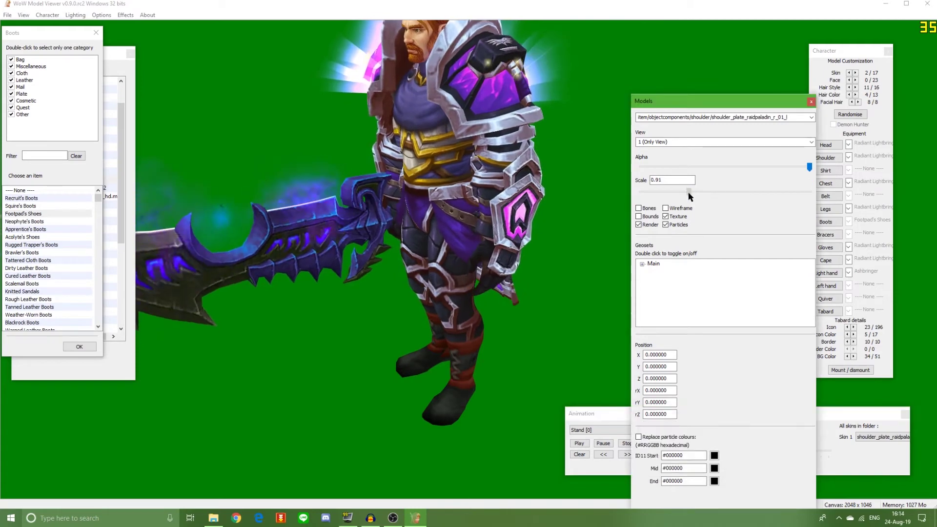
pyautogui.click(663, 195)
pyautogui.moveTo(659, 193); pyautogui.dragTo(642, 193)
pyautogui.moveTo(809, 167); pyautogui.dragTo(709, 169)
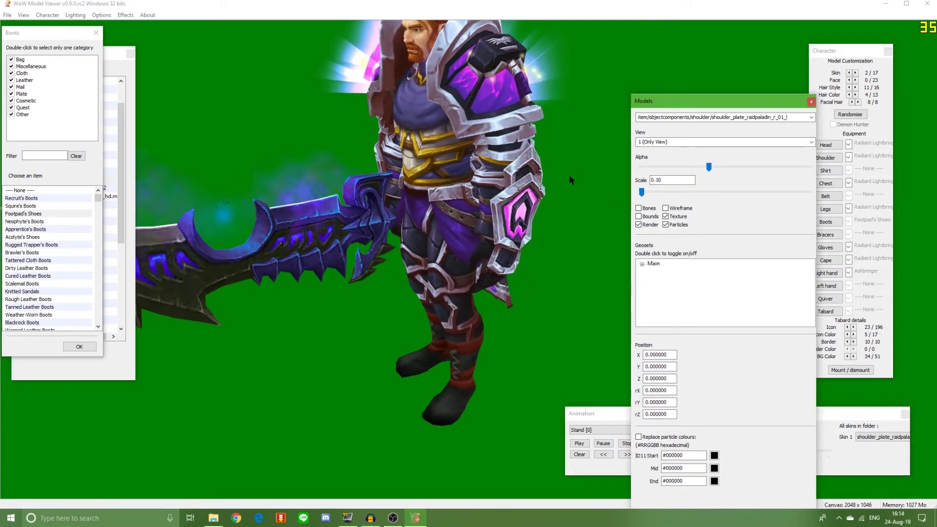
pyautogui.click(644, 166)
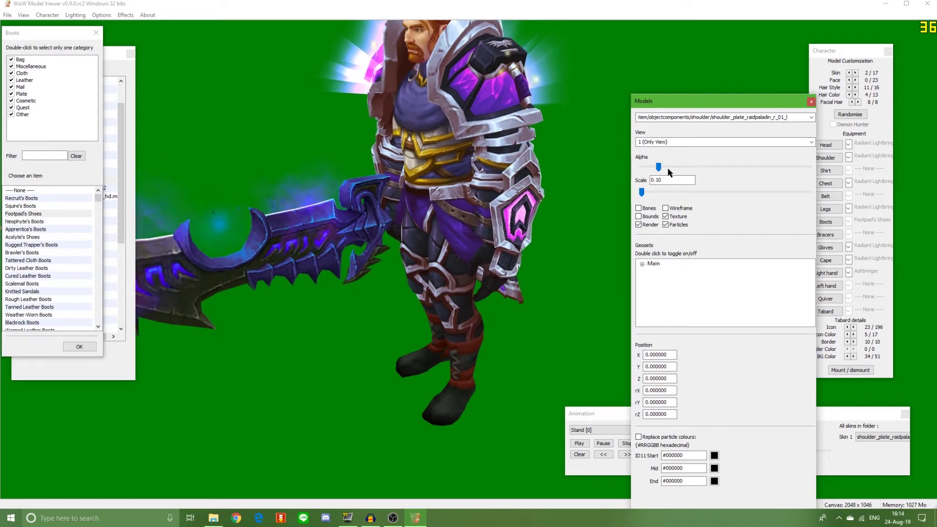
pyautogui.moveTo(658, 168); pyautogui.dragTo(638, 169)
# Switch the same shoulder plate to the blue and bronze skin and set its scale to 0.39
pyautogui.click(822, 436)
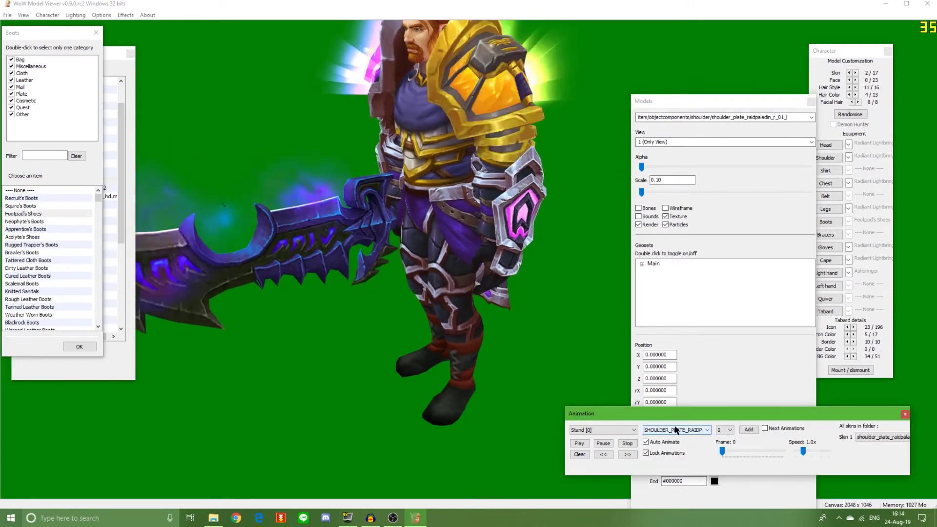
pyautogui.click(642, 264)
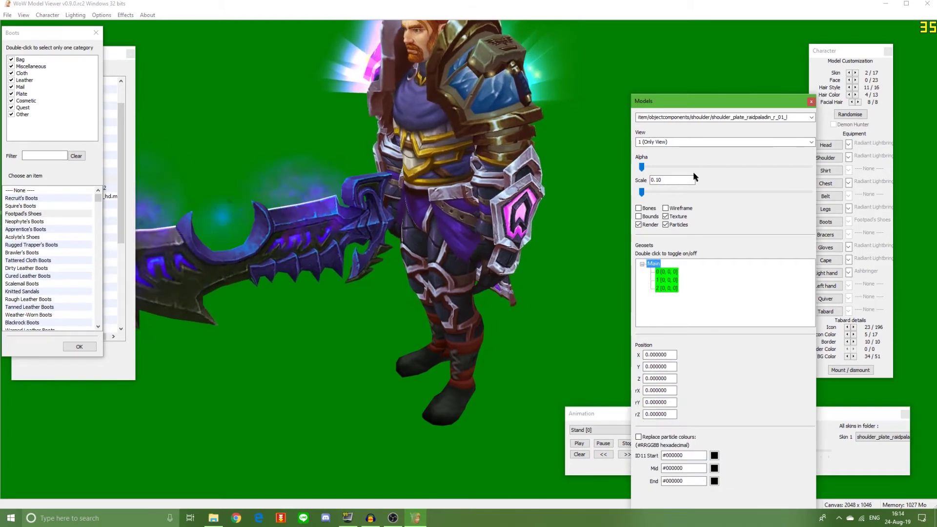
pyautogui.moveTo(642, 192); pyautogui.dragTo(673, 194)
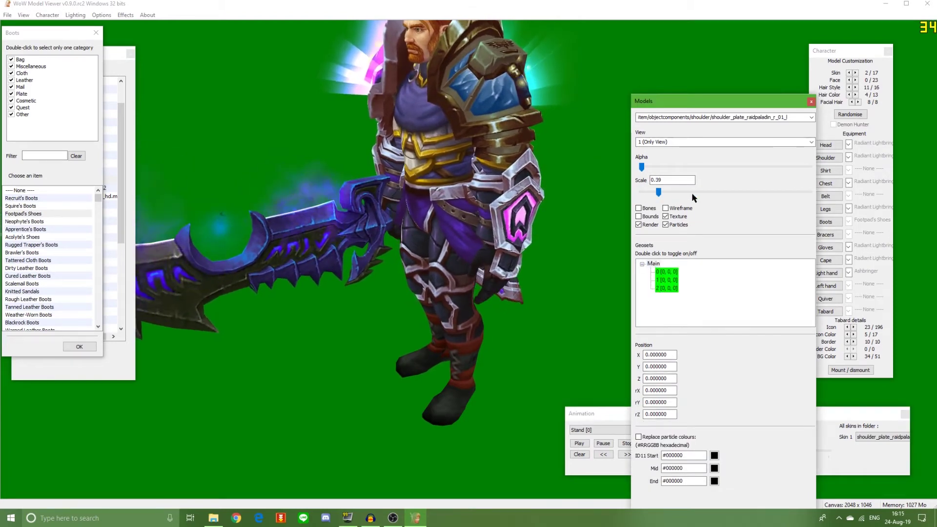
# Select the sword_2h_artifactashbringershadow_d_03 weapon component, set its scale to 0.56 and check the sword from several angles
pyautogui.click(781, 117)
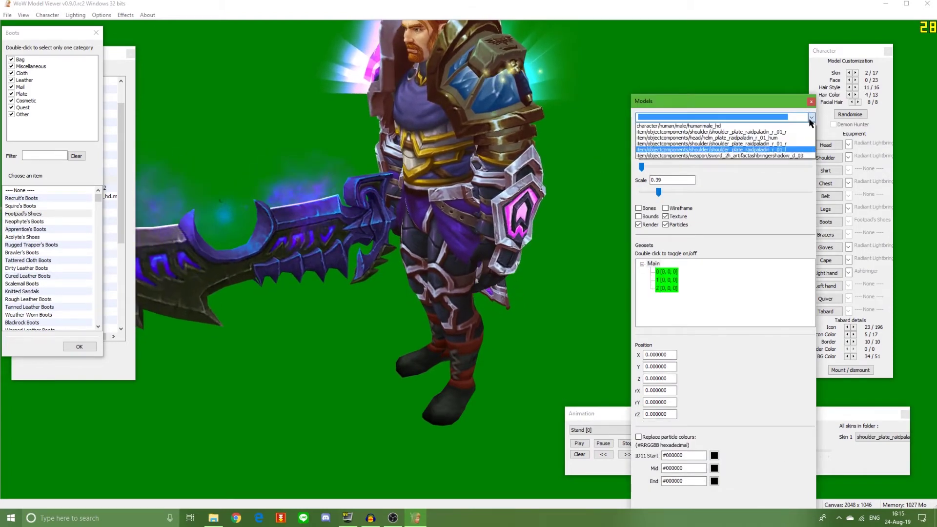
pyautogui.click(780, 156)
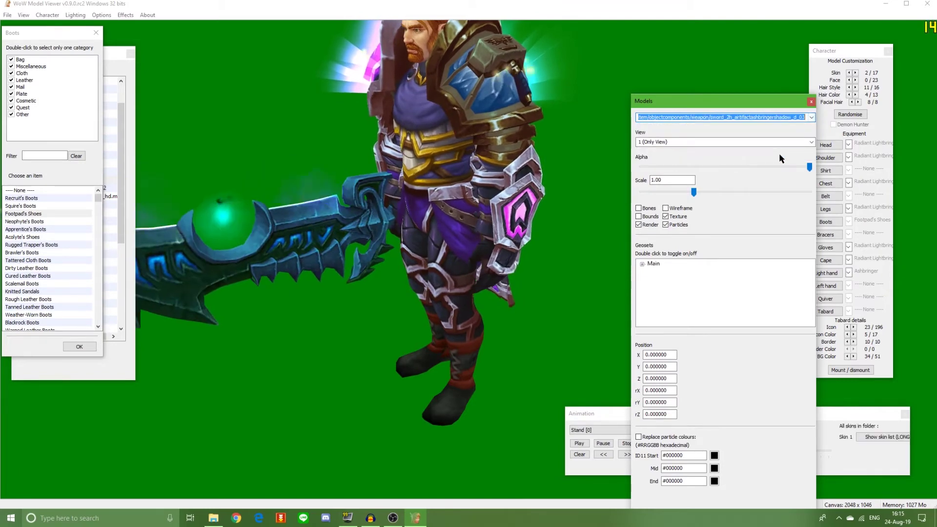
pyautogui.moveTo(694, 191)
pyautogui.mouseDown()
pyautogui.moveTo(675, 194)
pyautogui.moveTo(715, 191)
pyautogui.moveTo(694, 193)
pyautogui.mouseUp()
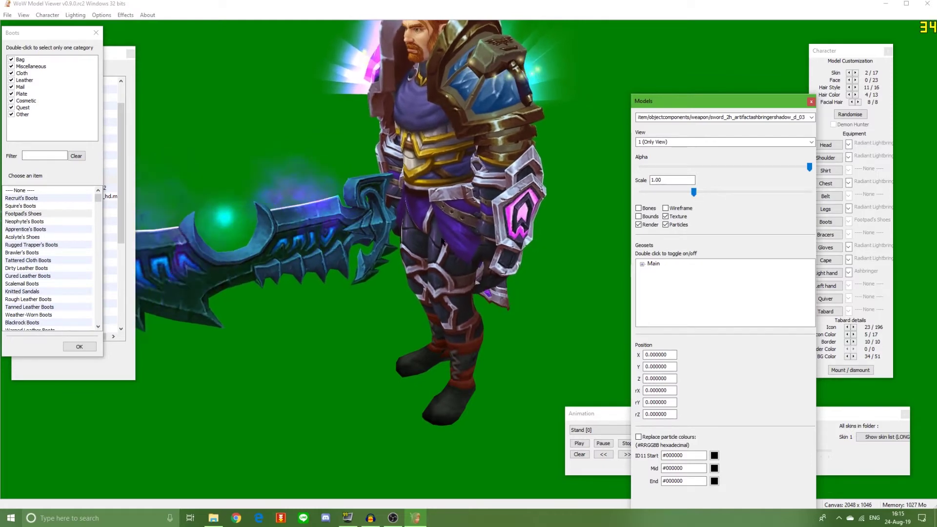
pyautogui.moveTo(590, 322); pyautogui.dragTo(656, 349)
pyautogui.moveTo(437, 198); pyautogui.dragTo(510, 207)
pyautogui.moveTo(693, 193); pyautogui.dragTo(668, 192)
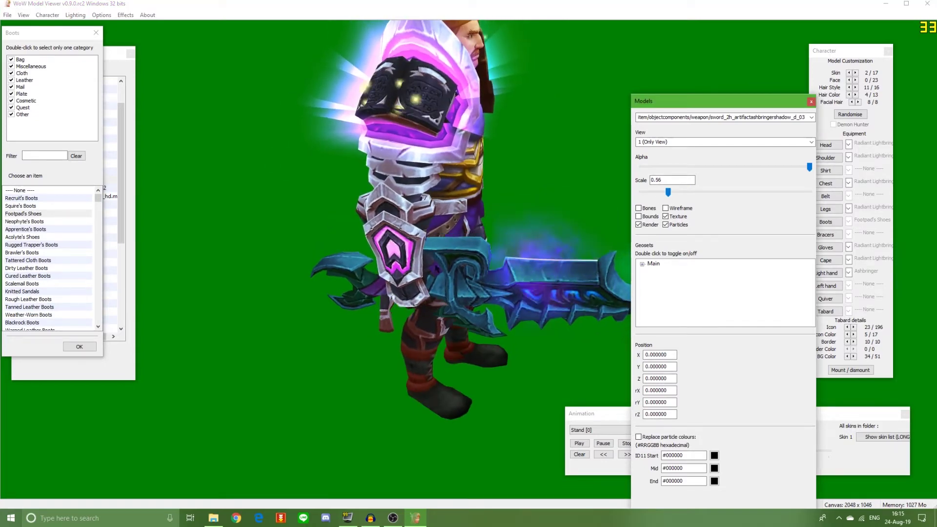
pyautogui.moveTo(557, 280); pyautogui.dragTo(485, 216)
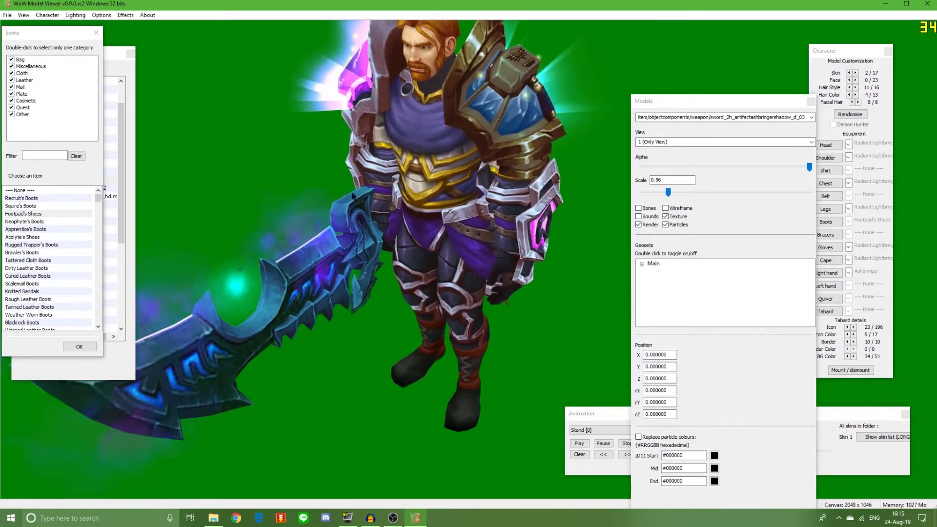
pyautogui.moveTo(449, 209); pyautogui.dragTo(318, 143)
# Reselect the shoulder_plate_raidpaladin_r_01_l component and change its skin to the gold and orange variant
pyautogui.hotkey('ctrl', 'r')
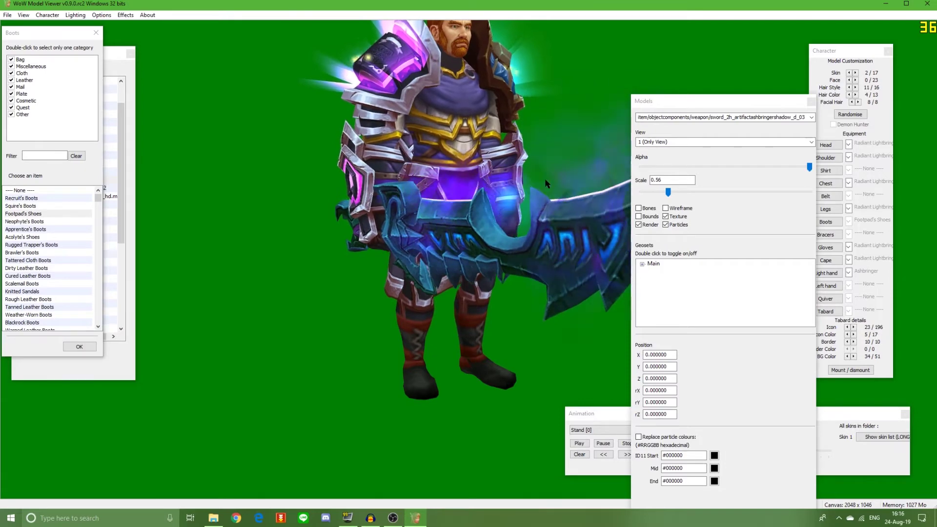
pyautogui.moveTo(545, 180); pyautogui.dragTo(787, 144)
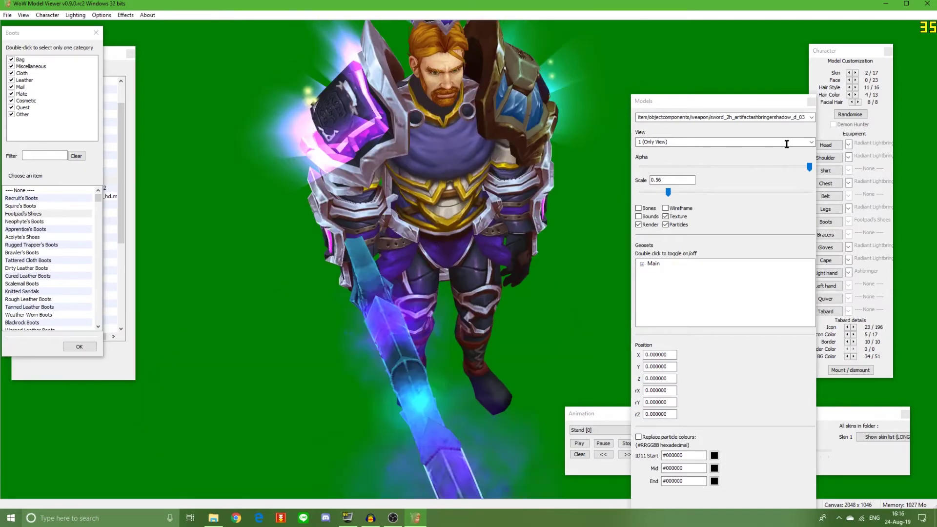
pyautogui.click(812, 117)
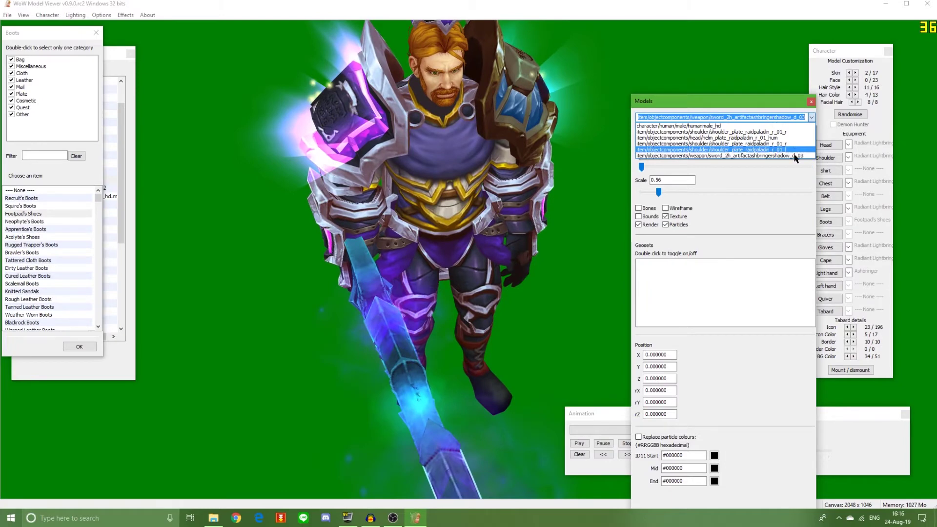
pyautogui.click(794, 151)
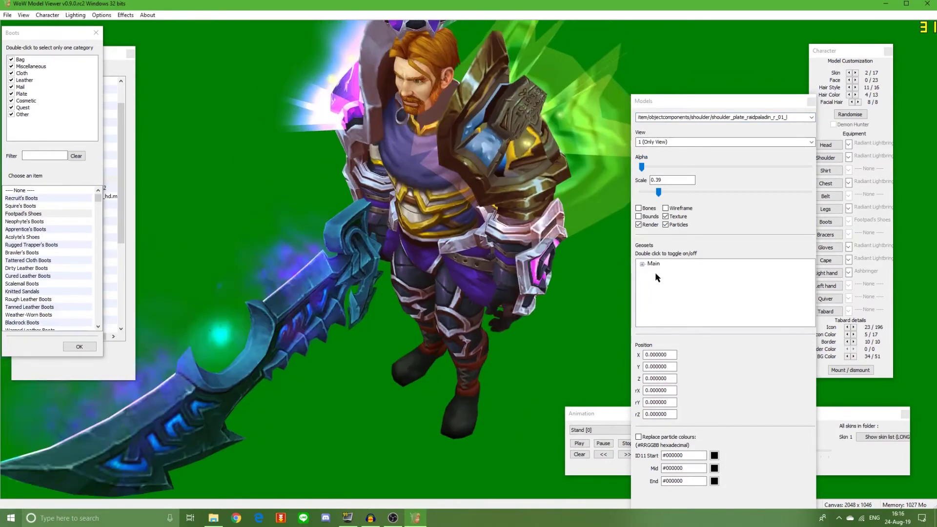
pyautogui.moveTo(594, 242)
pyautogui.mouseDown()
pyautogui.moveTo(561, 229)
pyautogui.moveTo(591, 232)
pyautogui.mouseUp()
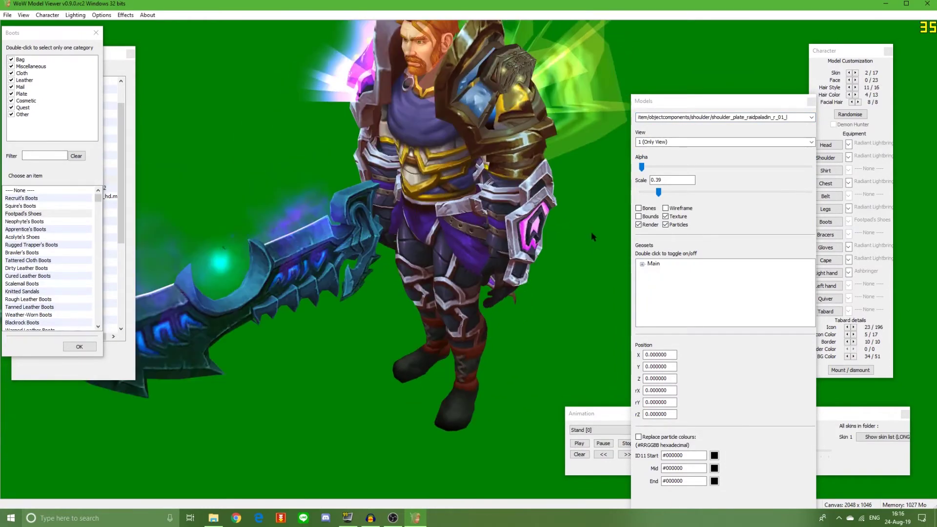
pyautogui.click(825, 423)
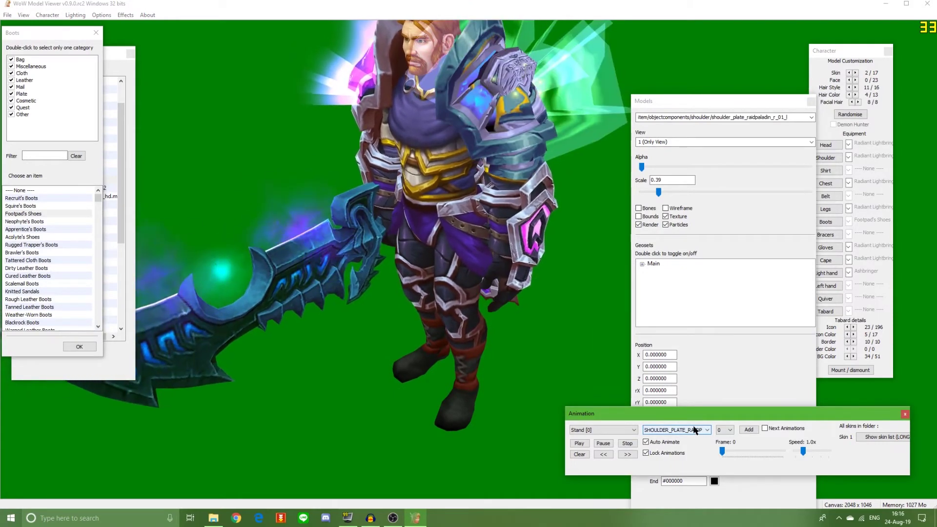
pyautogui.moveTo(524, 244); pyautogui.dragTo(548, 220)
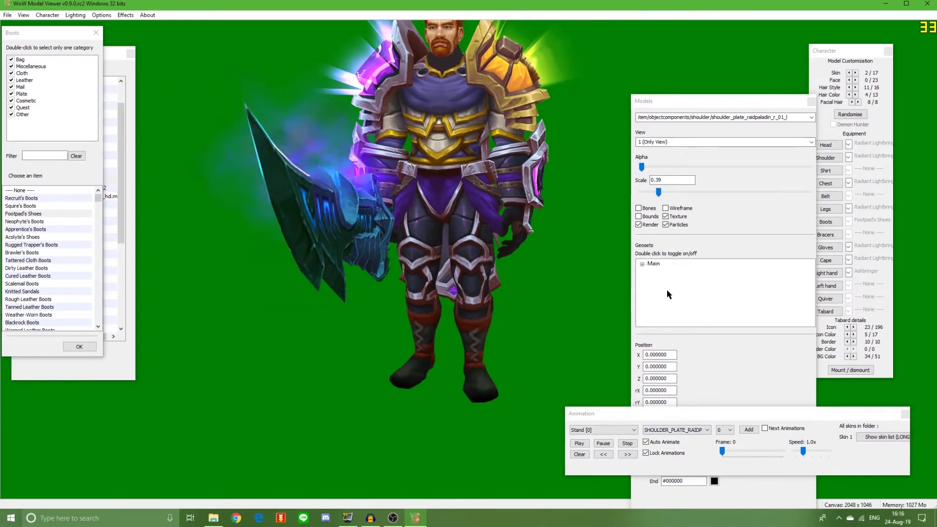
# Expand the shoulder plate's Main geosets and toggle geosets 2, 1 and 0 to compare which parts each one controls
pyautogui.doubleClick(654, 263)
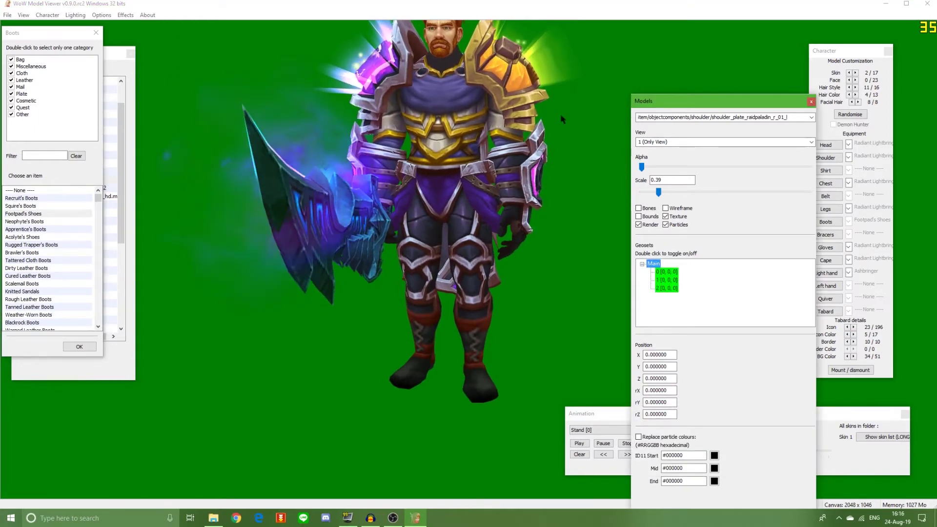
pyautogui.moveTo(563, 120); pyautogui.dragTo(595, 134)
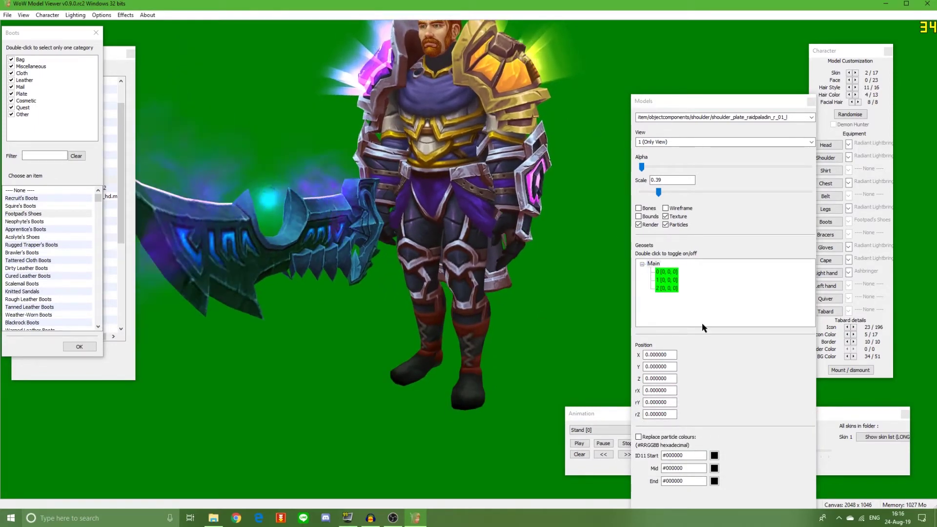
pyautogui.click(670, 287)
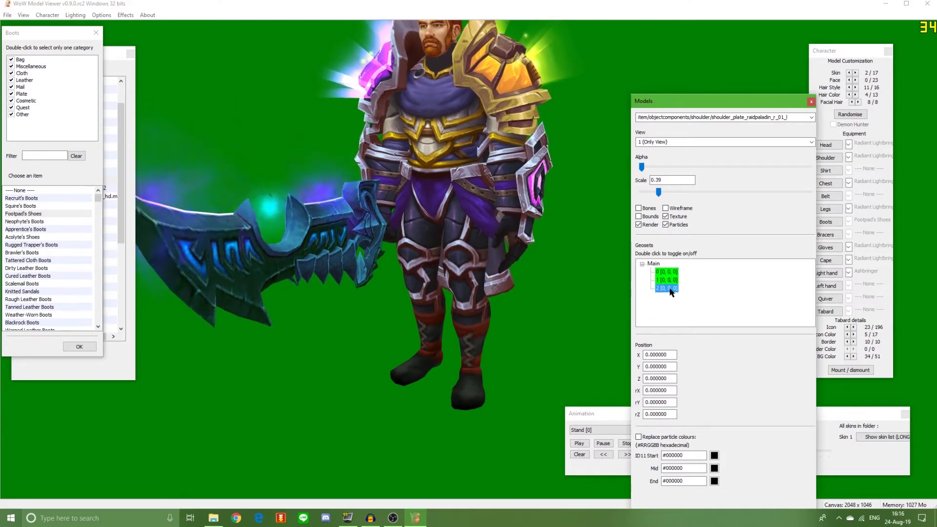
pyautogui.click(670, 280)
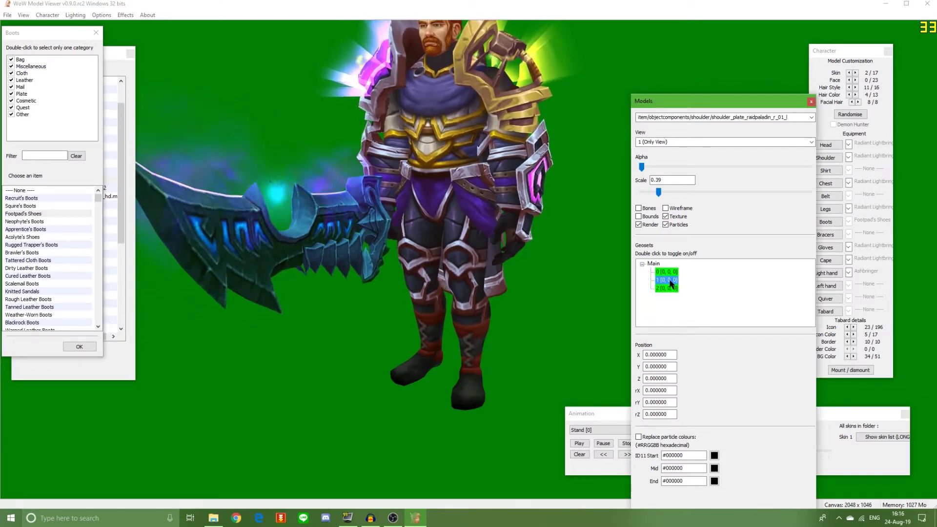
pyautogui.click(673, 272)
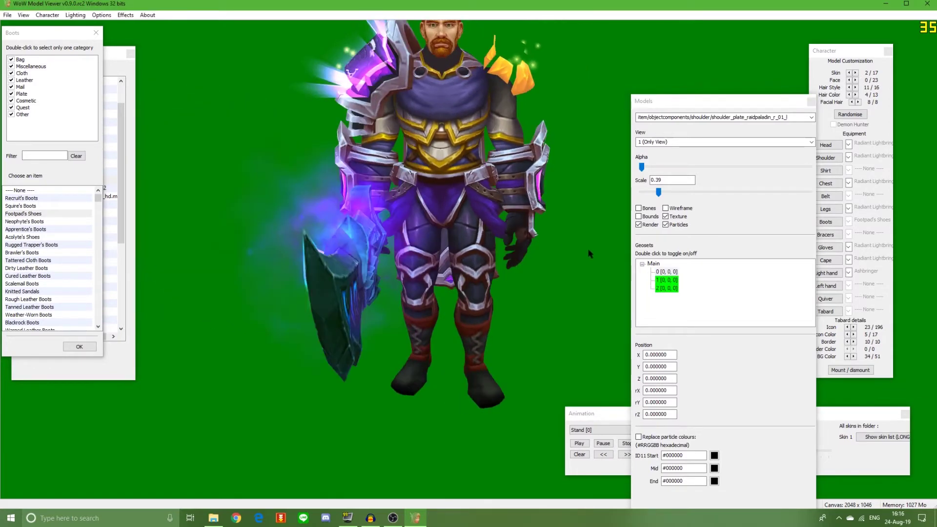
pyautogui.click(671, 280)
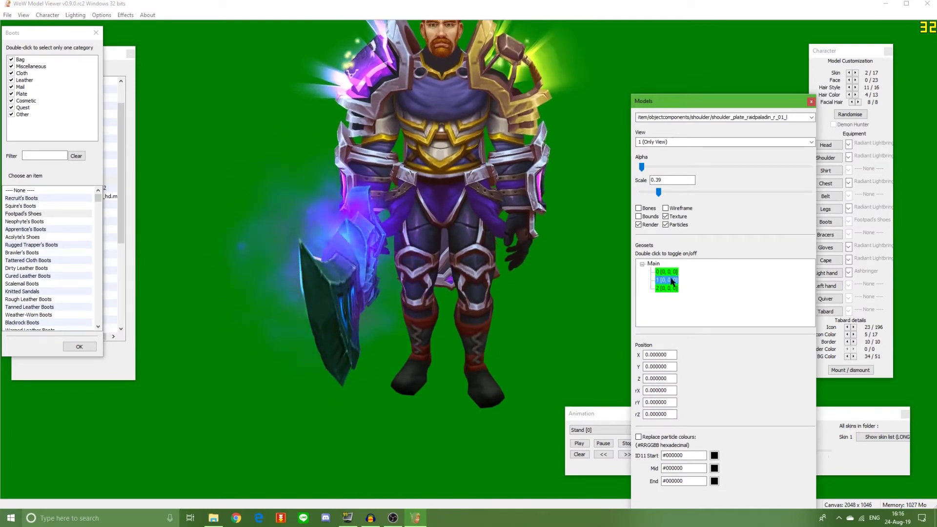
# Hide geoset 0 of the shoulder_plate_raidpaladin_r_01_l component
pyautogui.click(670, 272)
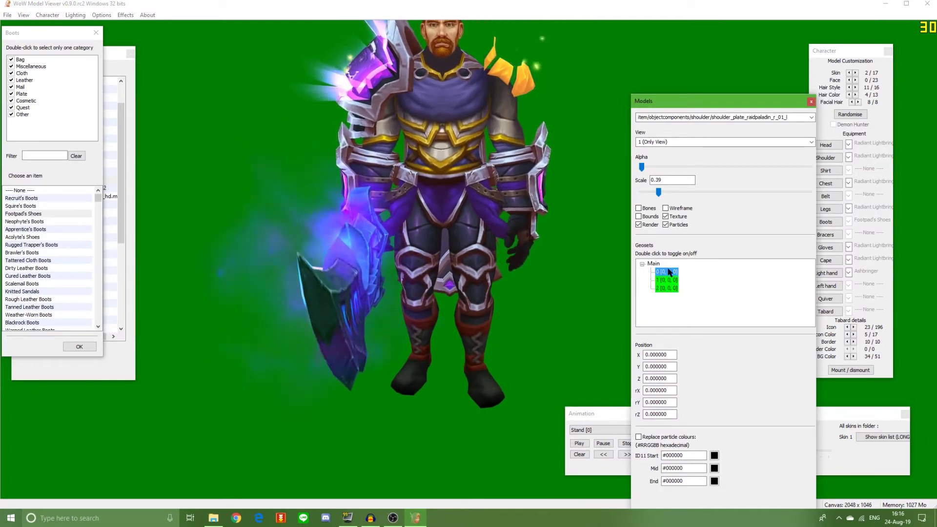
pyautogui.moveTo(608, 230); pyautogui.dragTo(569, 254)
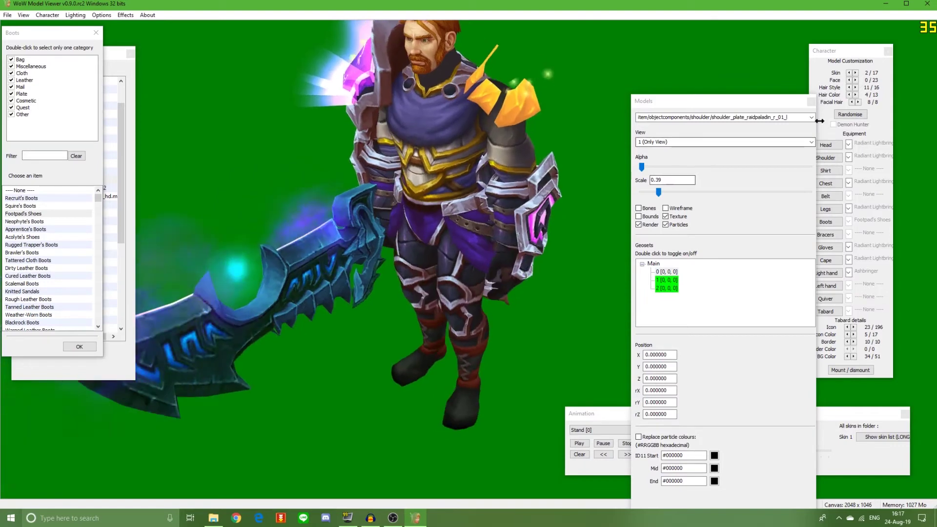
# Select the shoulder_plate_raidpaladin_r_01_r component and change its skin to the red and orange variant
pyautogui.click(796, 117)
pyautogui.click(779, 146)
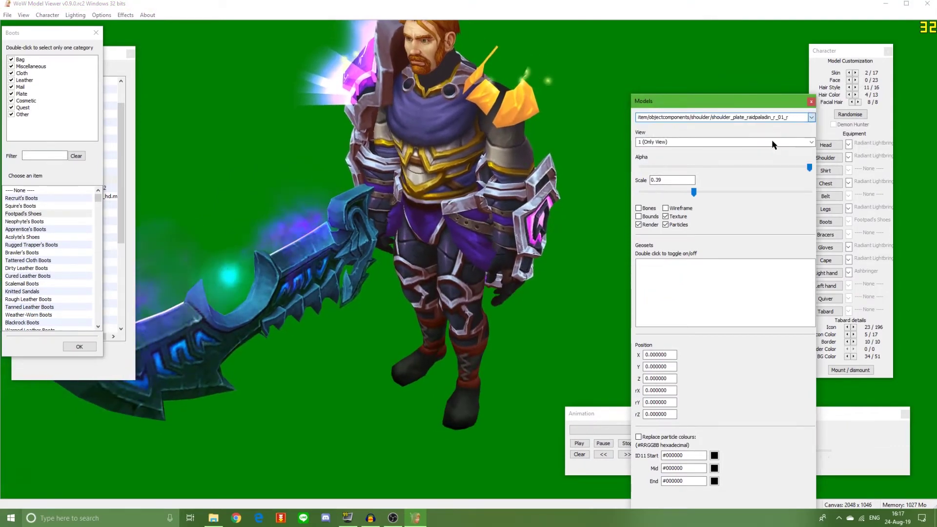
pyautogui.moveTo(478, 156); pyautogui.dragTo(524, 125)
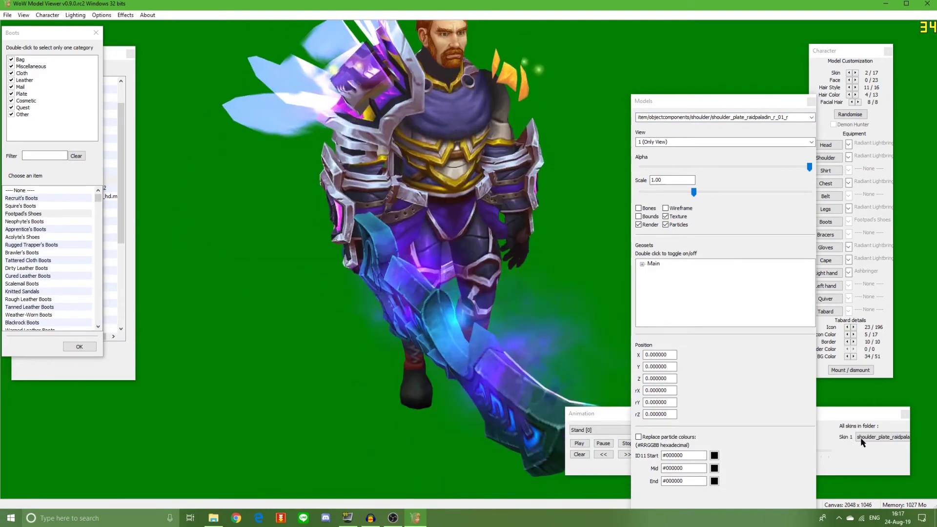
pyautogui.click(862, 440)
pyautogui.scroll(-2, 698, 432)
pyautogui.scroll(-1, 699, 434)
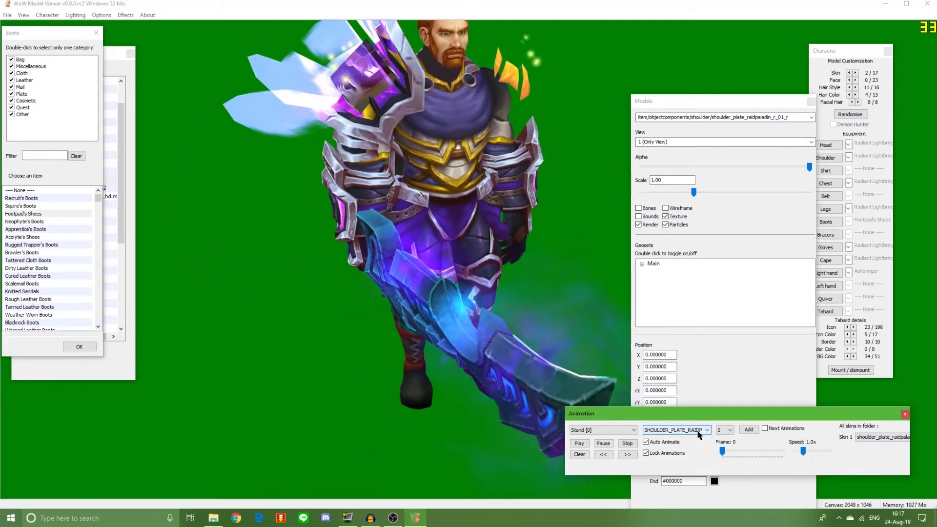
pyautogui.scroll(-2, 698, 433)
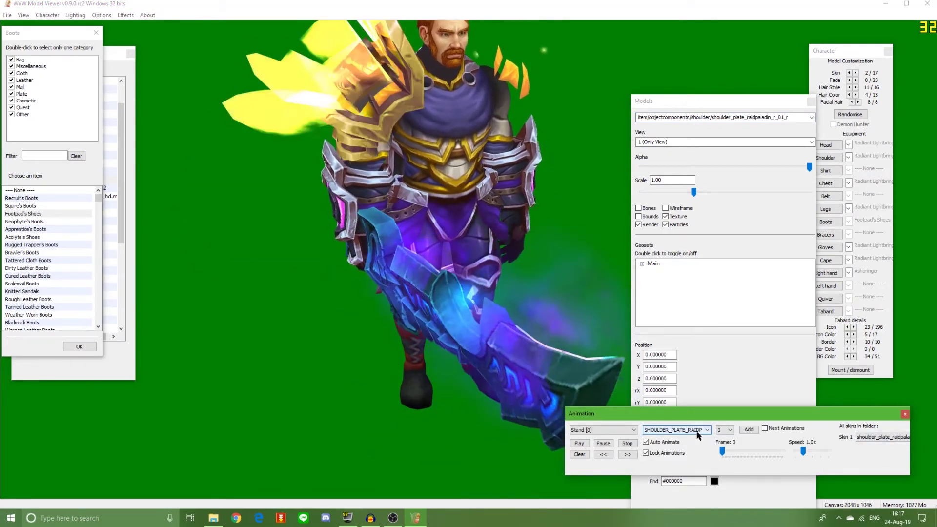
# Expand the Main geosets of the shoulder_plate_raidpaladin_r_01_r component and hide geoset 0
pyautogui.moveTo(556, 293); pyautogui.dragTo(498, 288)
pyautogui.click(642, 264)
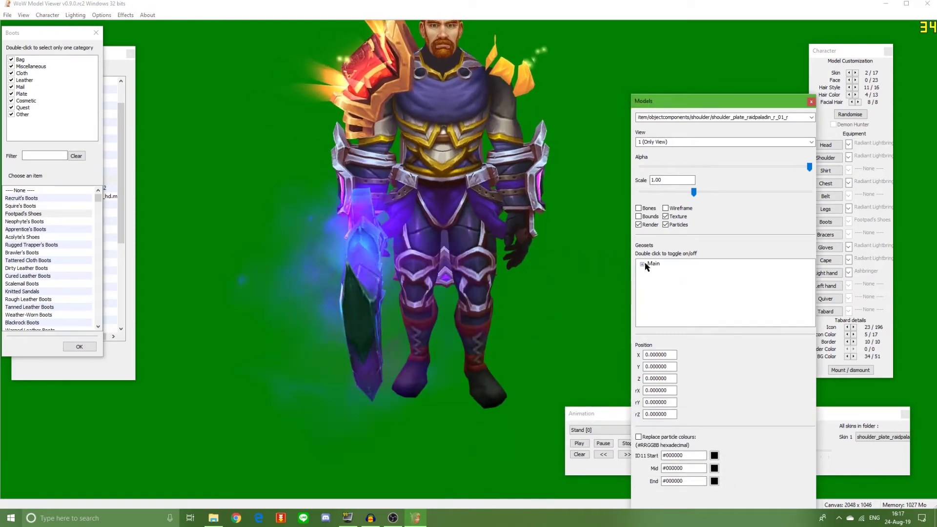
pyautogui.click(662, 271)
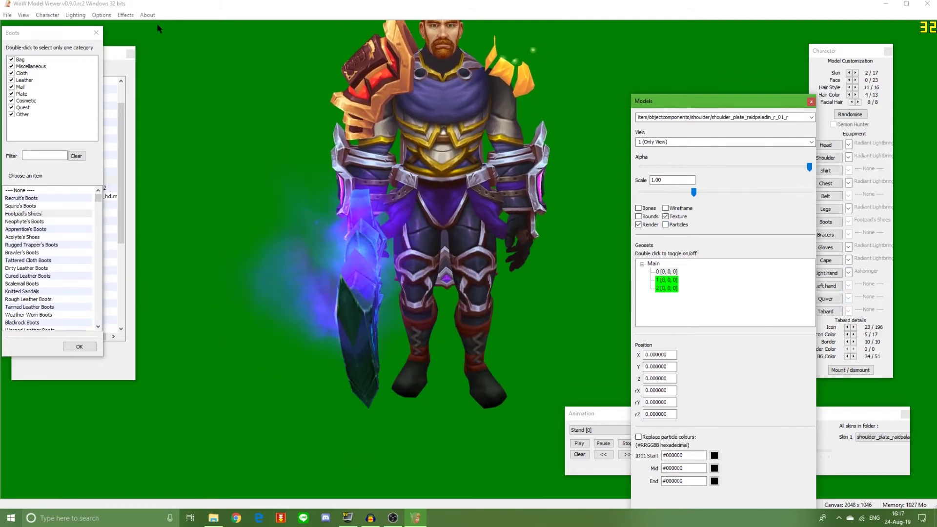
# Turn off Show Particle in the general settings
pyautogui.click(112, 16)
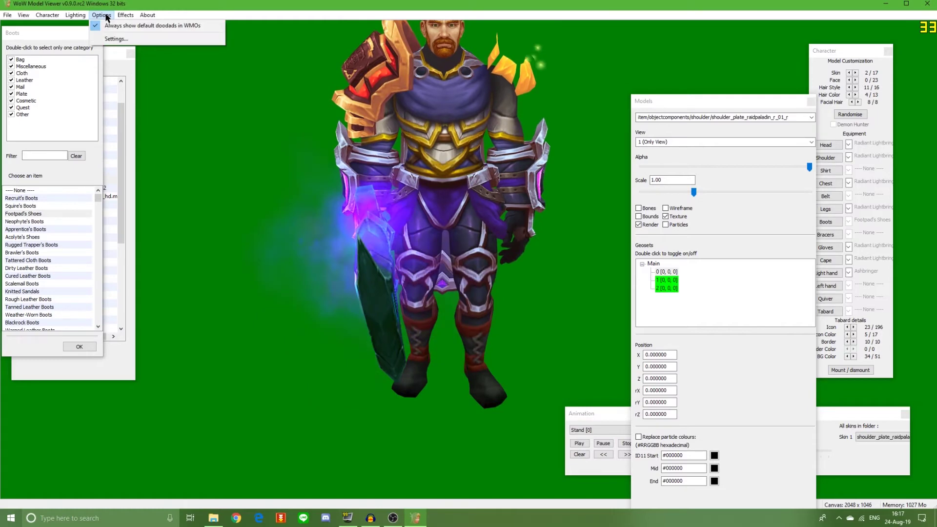
pyautogui.click(120, 41)
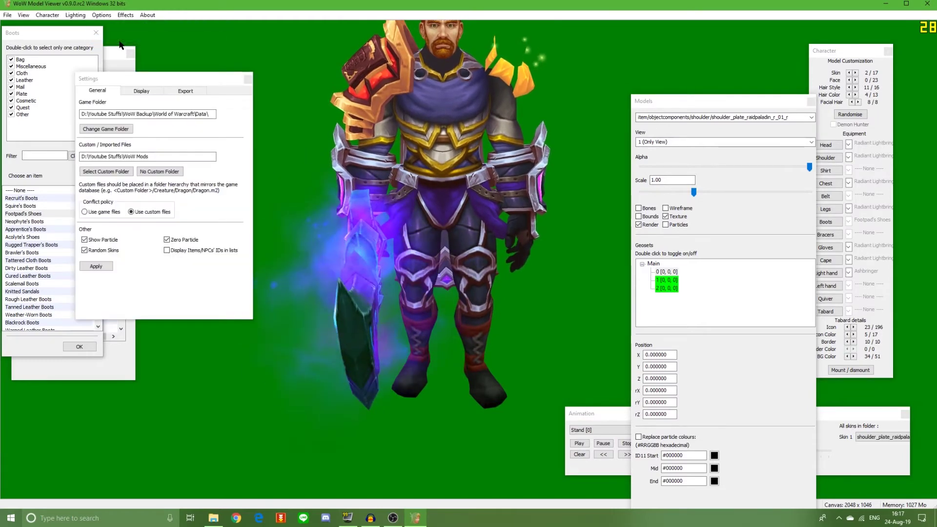
pyautogui.click(109, 240)
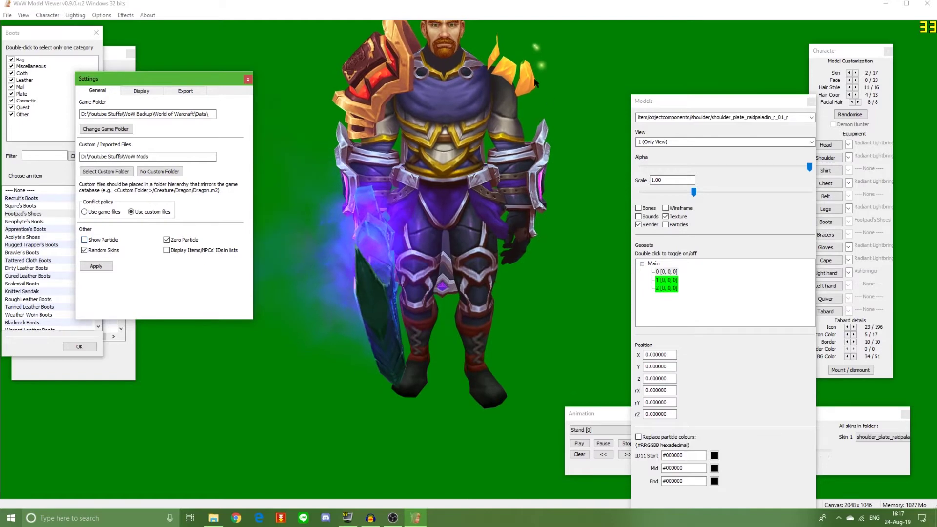
pyautogui.moveTo(491, 116)
pyautogui.mouseDown()
pyautogui.moveTo(536, 110)
pyautogui.moveTo(505, 118)
pyautogui.mouseUp()
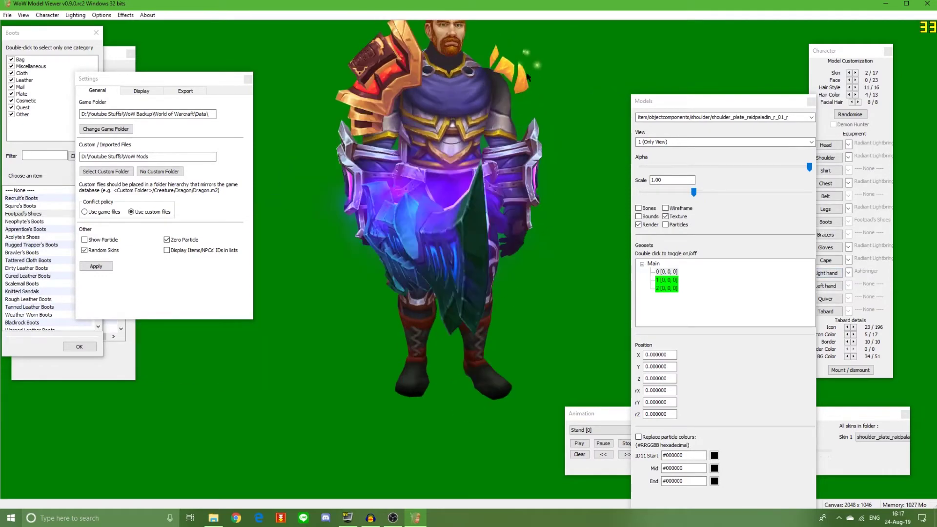
# Bring up the item chooser for the character's right hand and filter the items by "ashbringer"
pyautogui.click(825, 158)
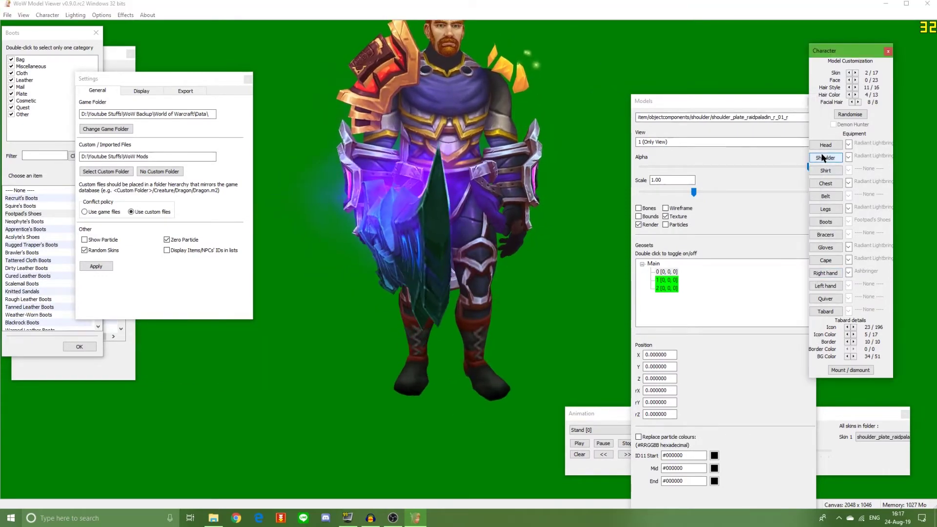
pyautogui.click(271, 301)
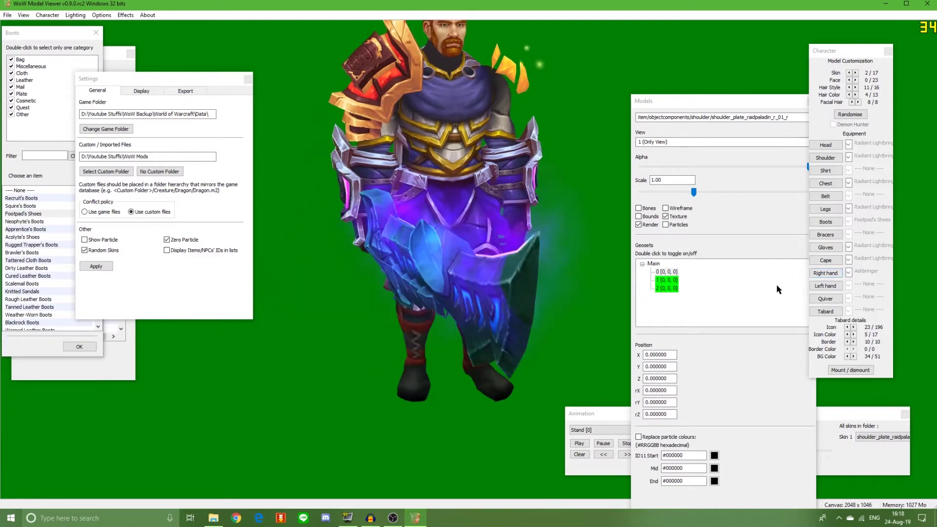
pyautogui.click(850, 273)
pyautogui.click(851, 273)
pyautogui.click(840, 273)
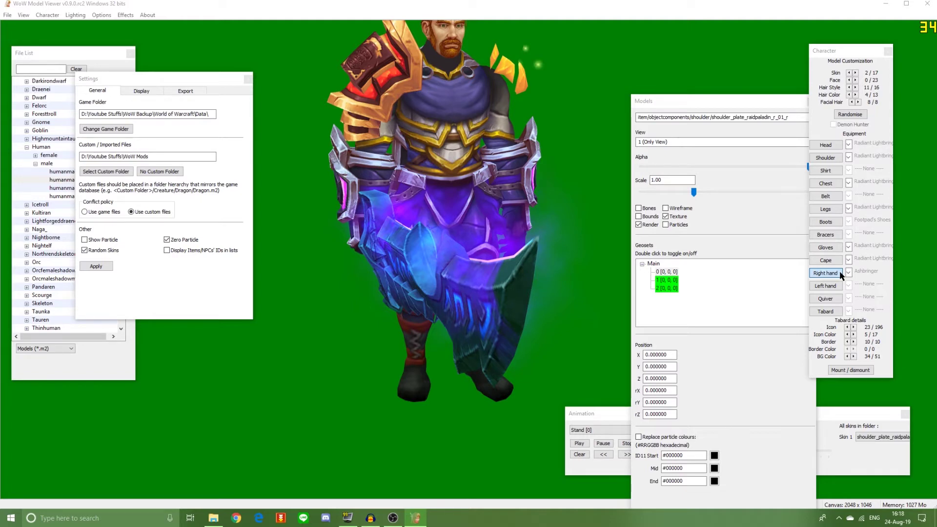
pyautogui.click(840, 273)
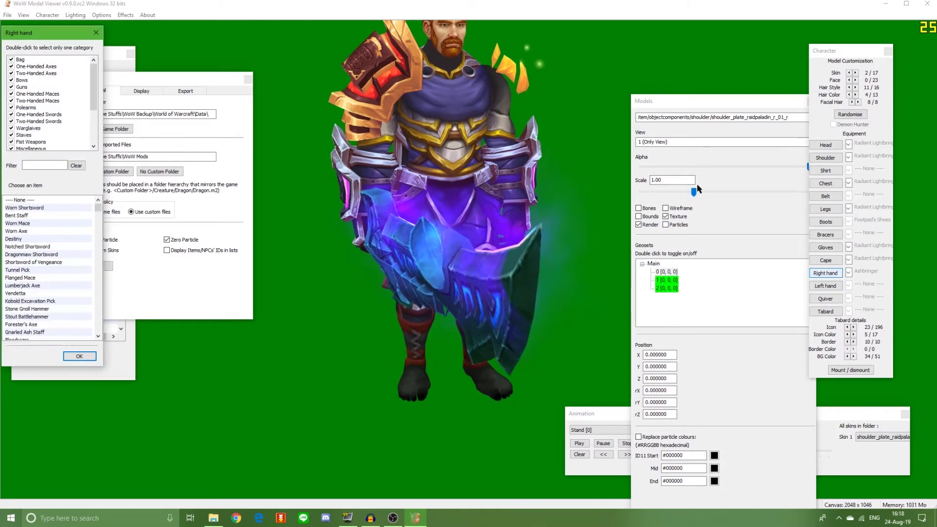
pyautogui.click(41, 164)
pyautogui.write('ashbringer')
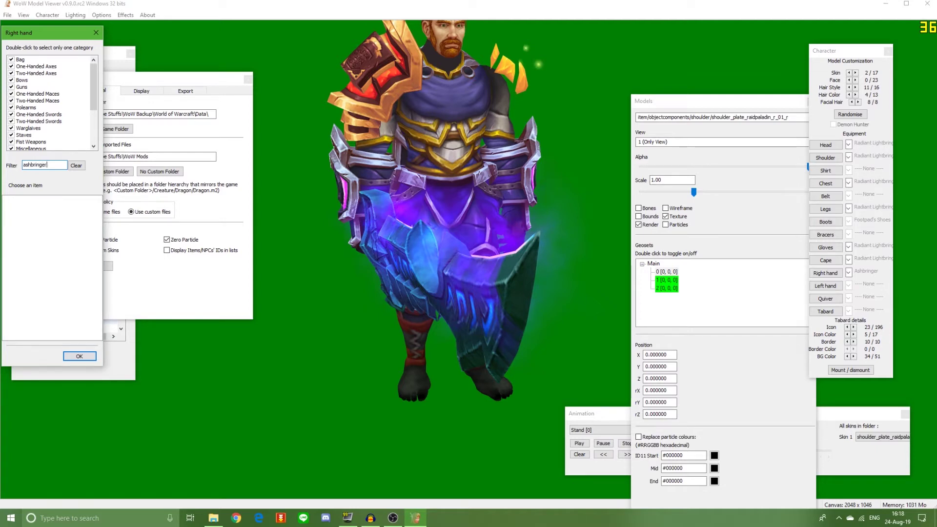
pyautogui.press('Return')
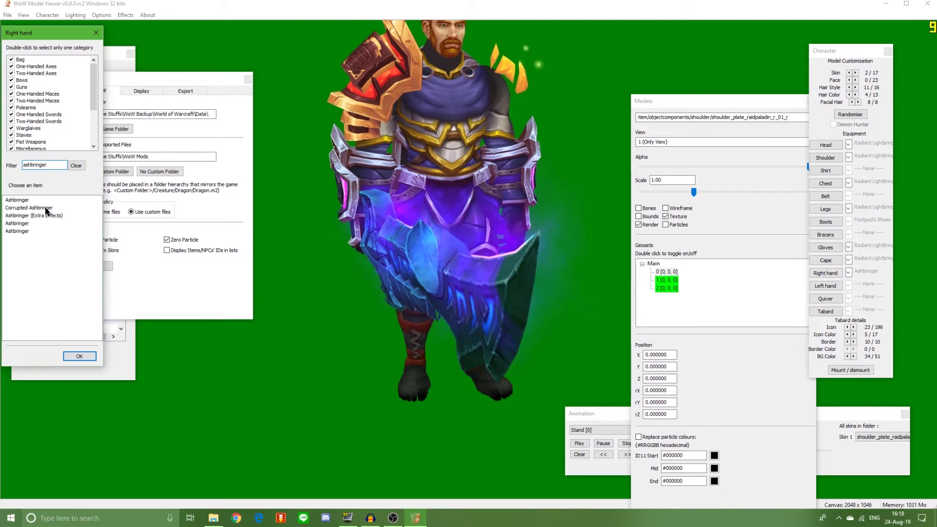
# Try the last two Ashbringer entries in the right hand, keep the last one equipped and bring Settings back to the front
pyautogui.click(14, 231)
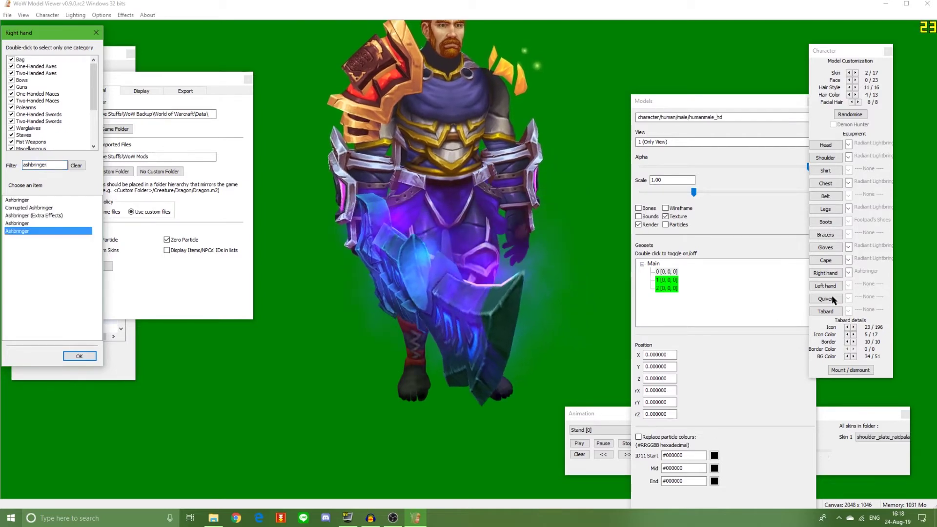
pyautogui.click(353, 262)
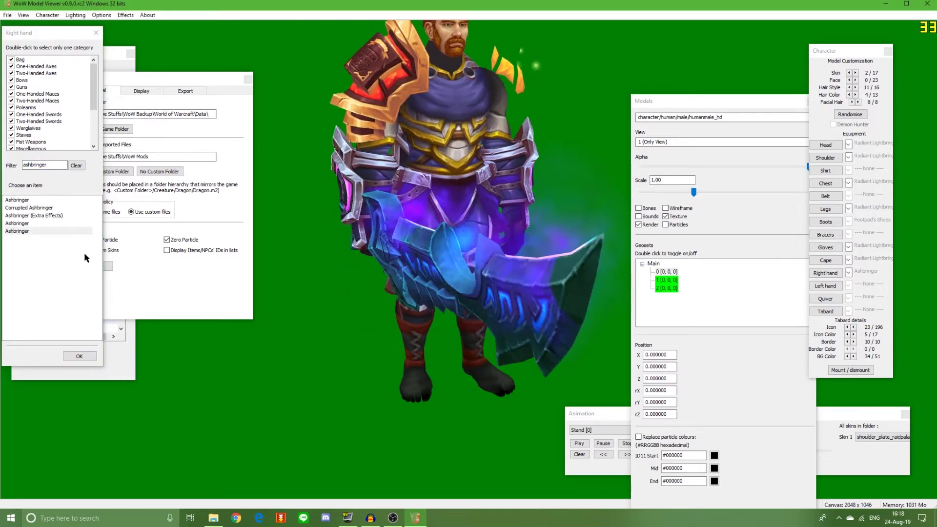
pyautogui.click(34, 223)
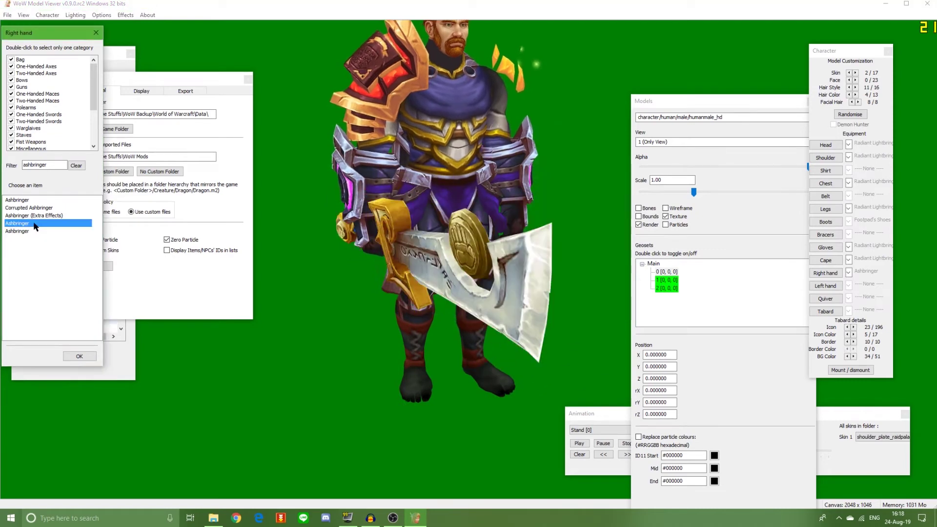
pyautogui.click(849, 272)
pyautogui.click(850, 340)
pyautogui.click(453, 211)
pyautogui.moveTo(453, 211); pyautogui.dragTo(318, 218)
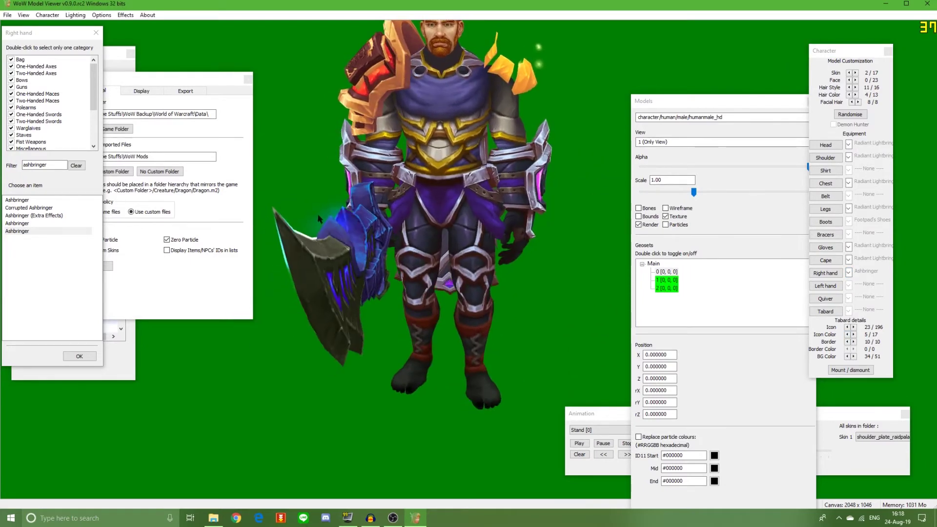
pyautogui.click(248, 226)
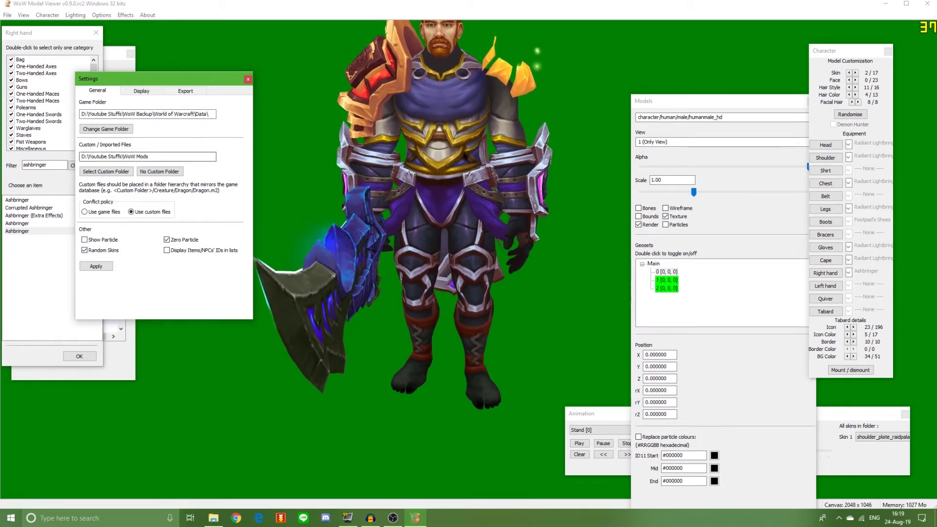
# Save the customized character to the Desktop as Awu.chr
pyautogui.click(464, 155)
pyautogui.moveTo(519, 120); pyautogui.dragTo(244, 49, button='right')
pyautogui.click(45, 15)
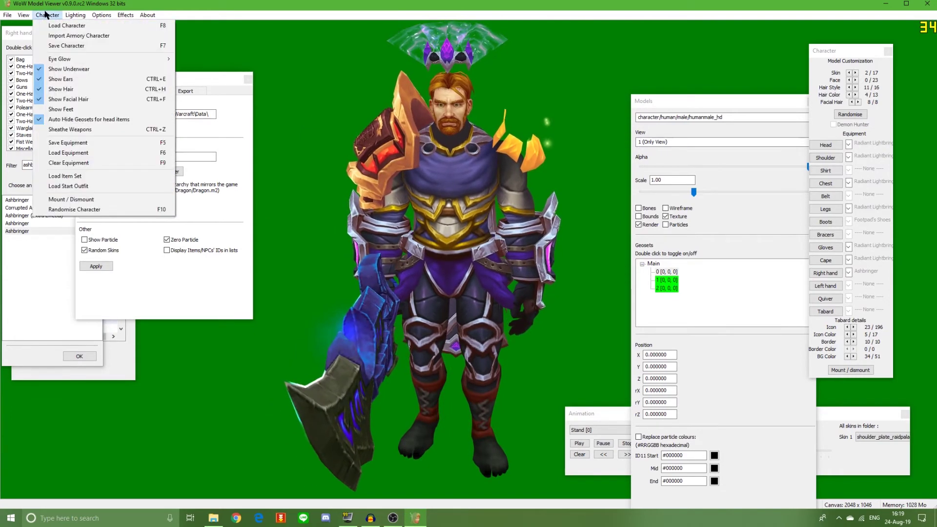
pyautogui.click(74, 47)
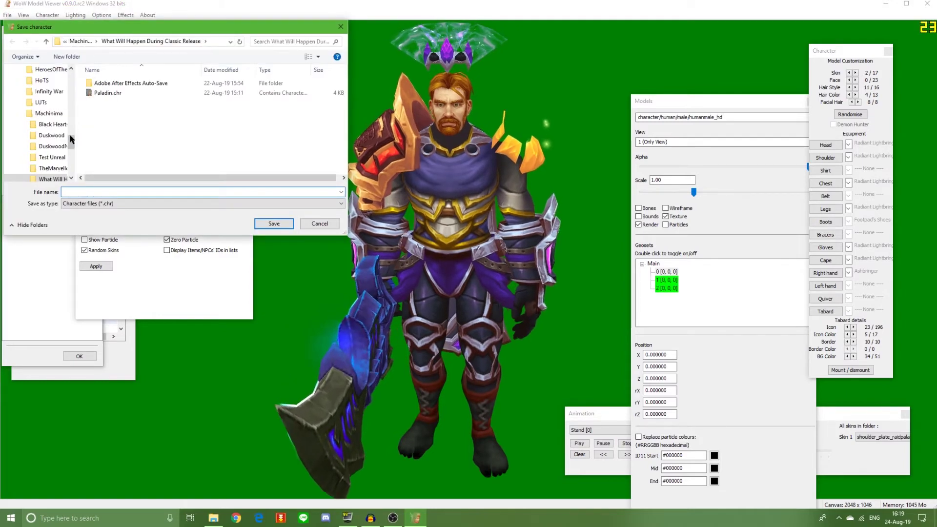
pyautogui.scroll(5, 64, 122)
pyautogui.click(38, 102)
pyautogui.click(121, 192)
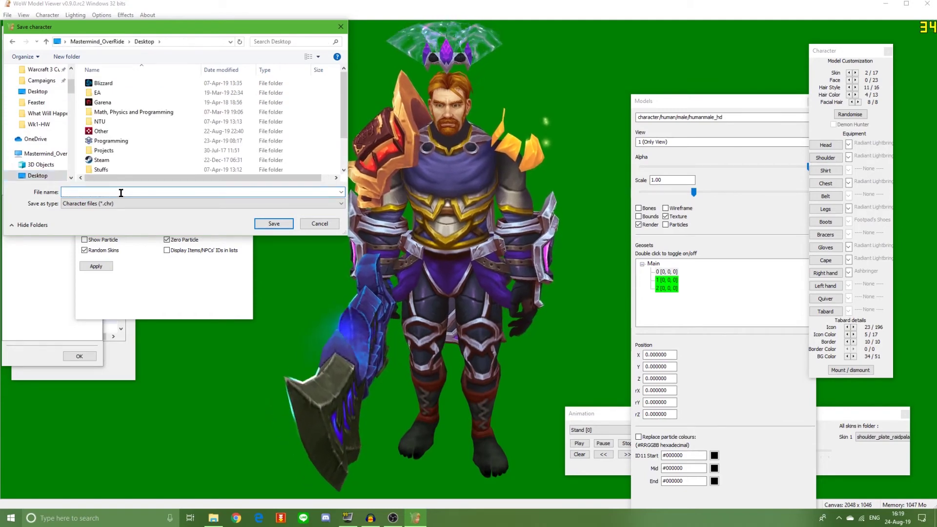
pyautogui.write('Awu')
pyautogui.press('Return')
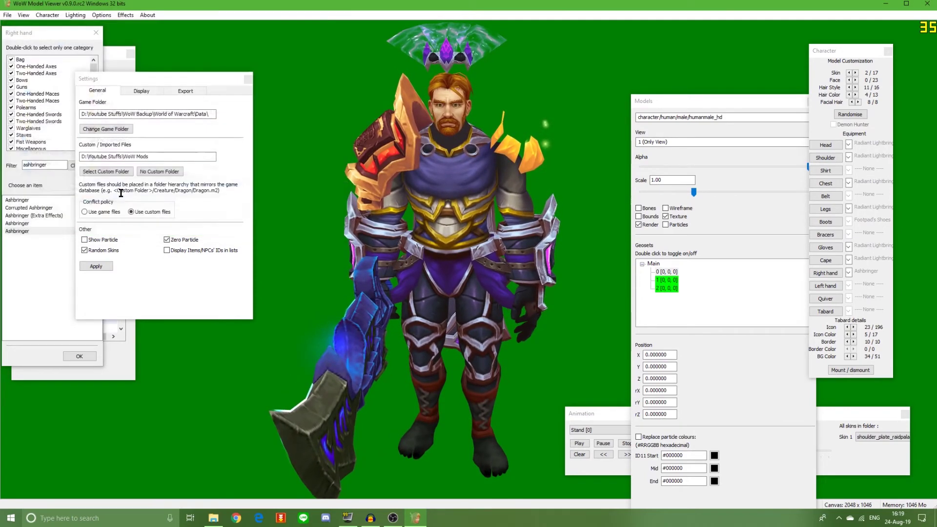
# Replace the displayed character with the plain humanmale.m2 model from the human male folder
pyautogui.click(47, 14)
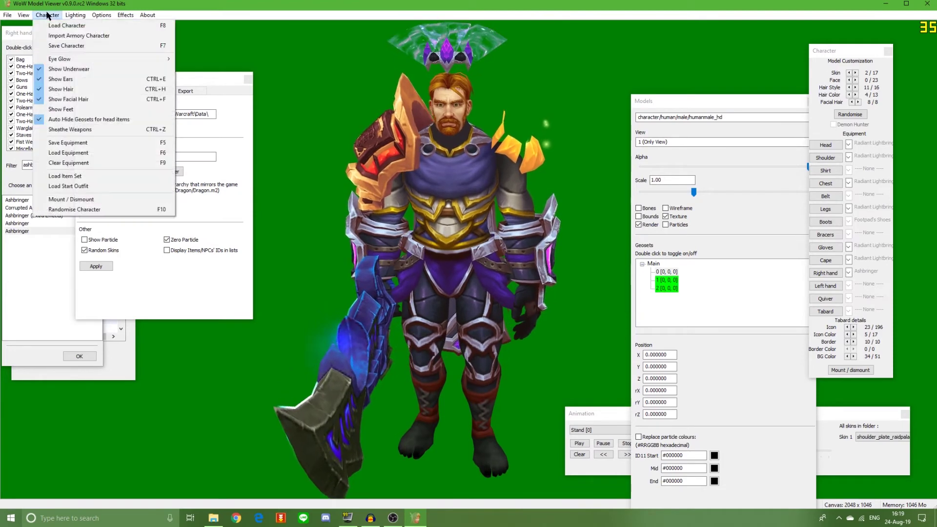
pyautogui.click(89, 26)
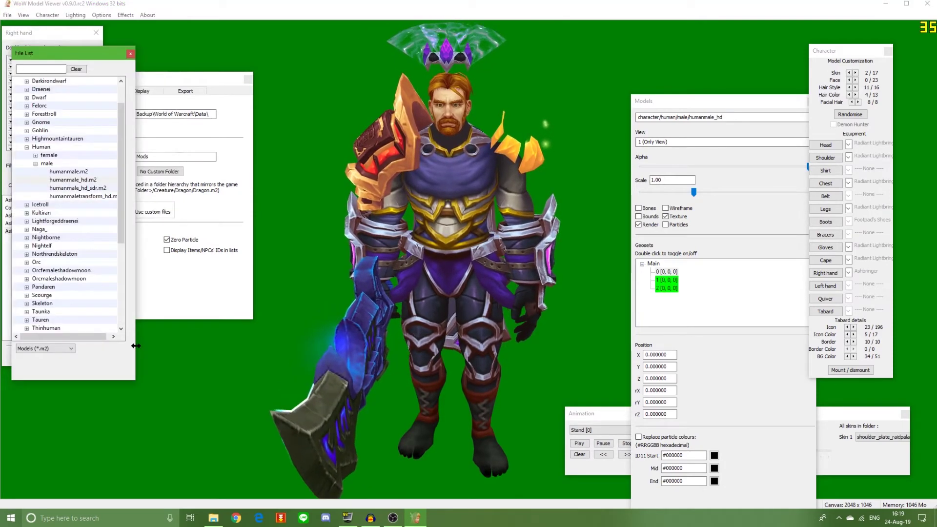
pyautogui.click(73, 172)
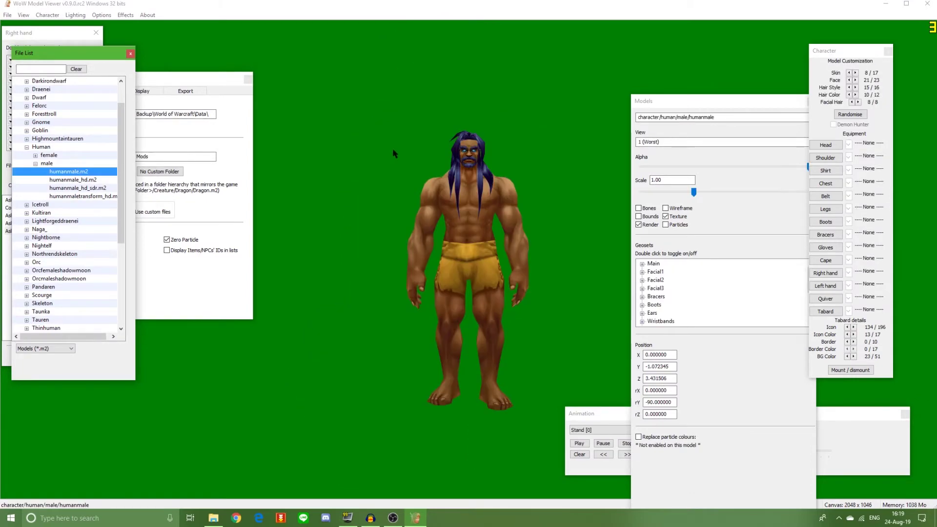
# Load the saved character file Awu.chr from the Desktop
pyautogui.click(53, 11)
pyautogui.click(53, 18)
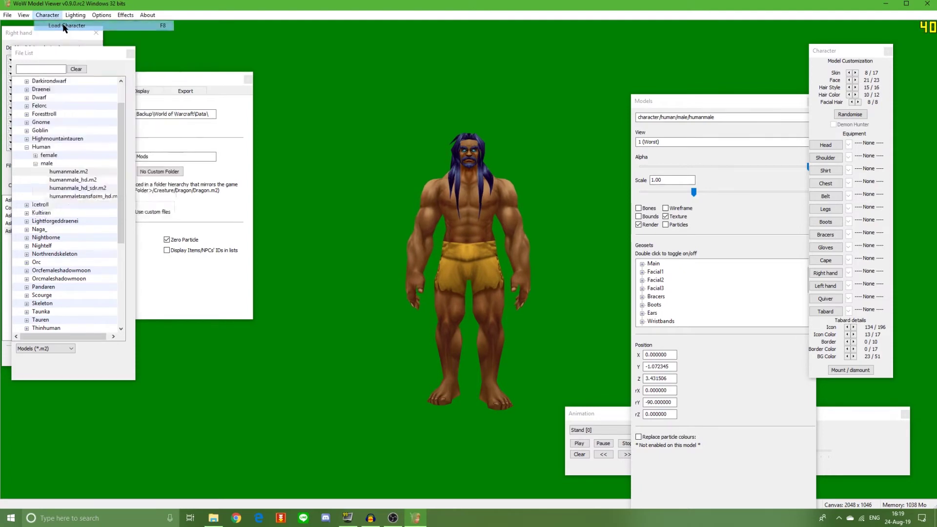
pyautogui.click(62, 25)
pyautogui.scroll(-2, 337, 121)
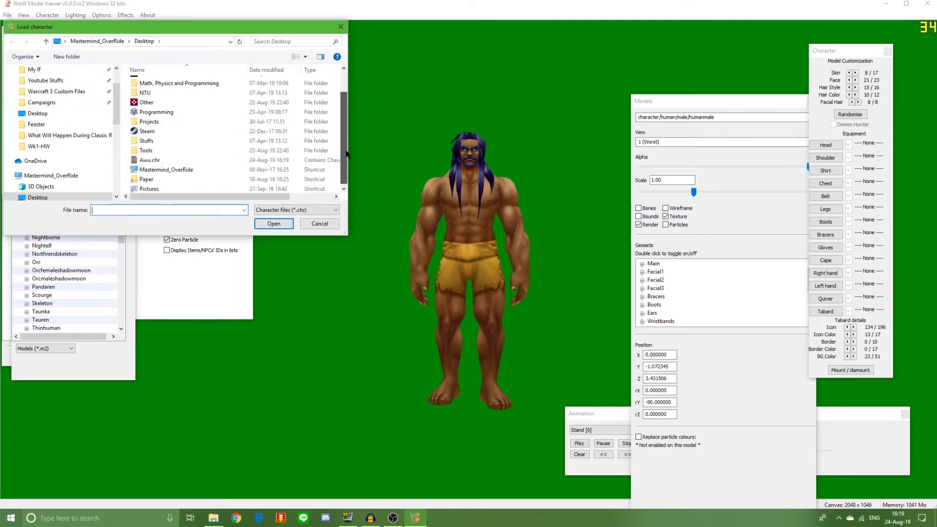
pyautogui.doubleClick(237, 165)
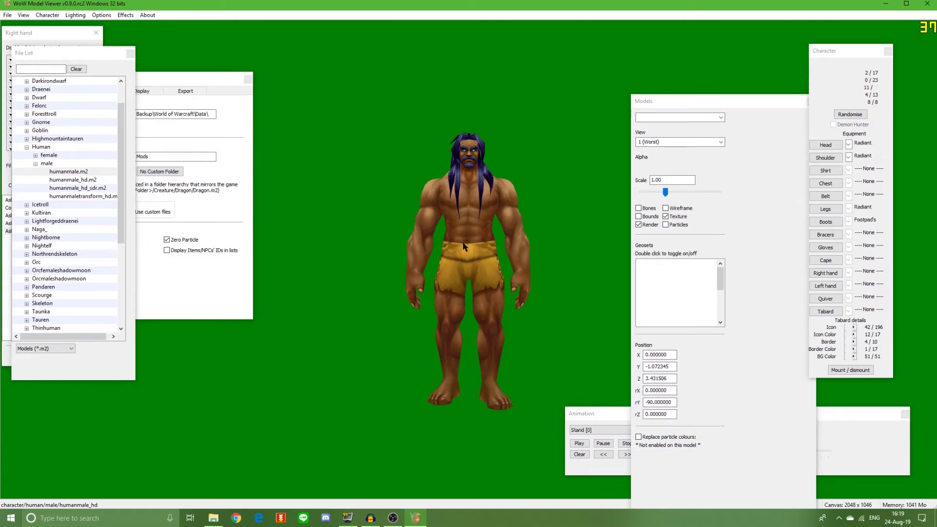
pyautogui.moveTo(482, 260); pyautogui.dragTo(529, 273)
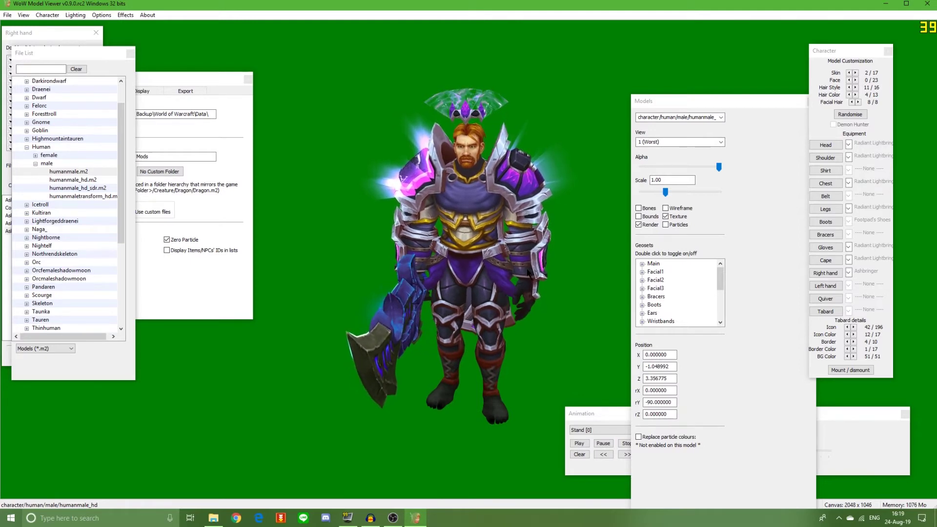
pyautogui.click(54, 16)
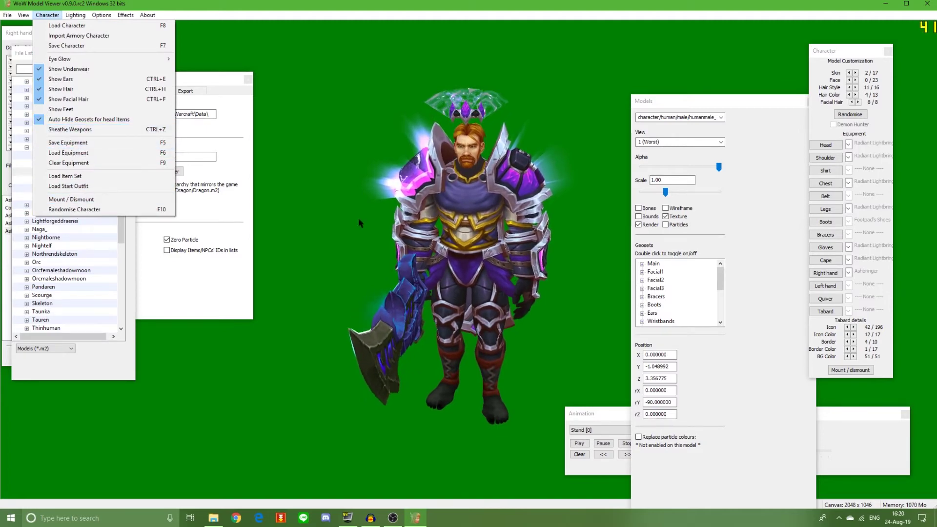
pyautogui.click(125, 266)
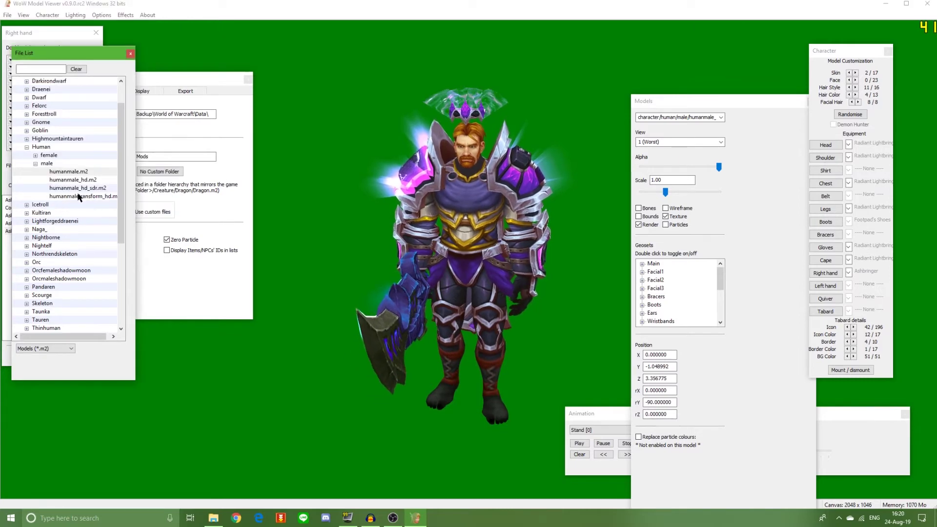
pyautogui.click(35, 155)
pyautogui.click(36, 155)
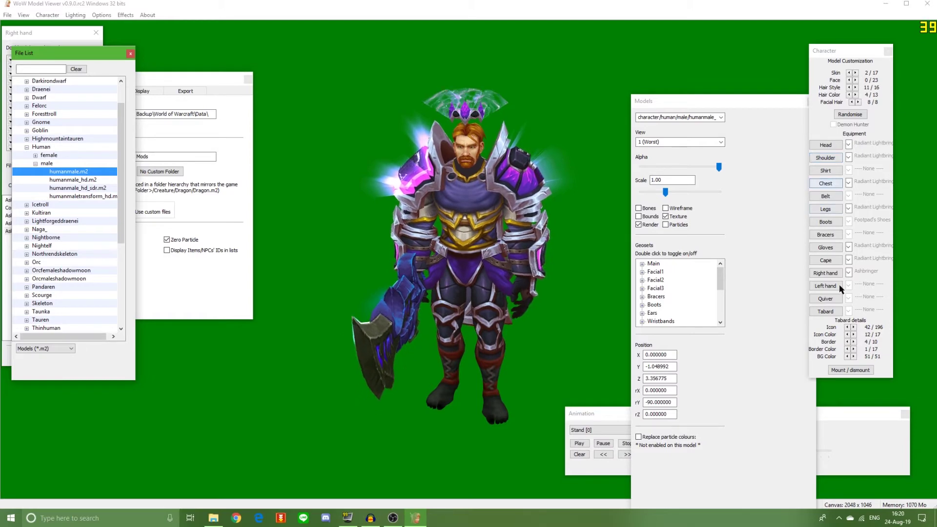
# Import an armory character using its World of Warcraft profile URL on the EU Argent Dawn realm and accept the transmogrified gear
pyautogui.click(47, 15)
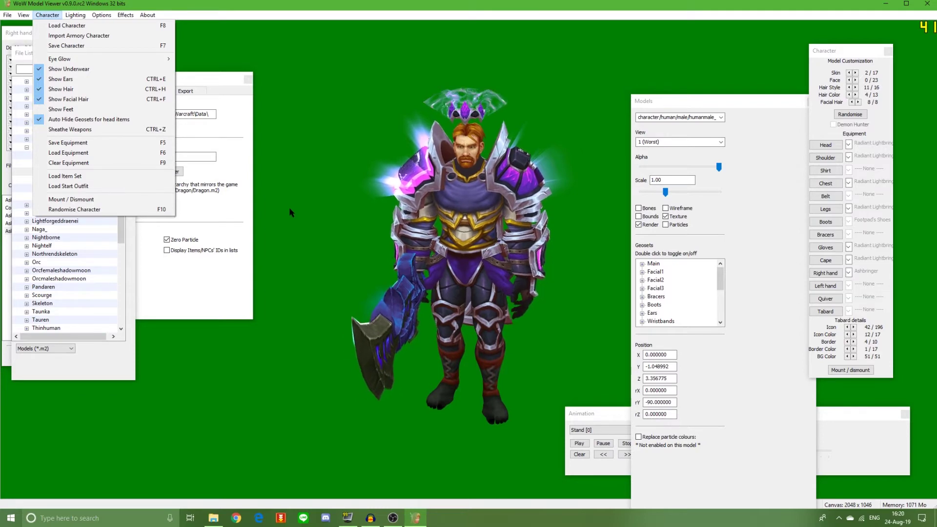
pyautogui.click(113, 38)
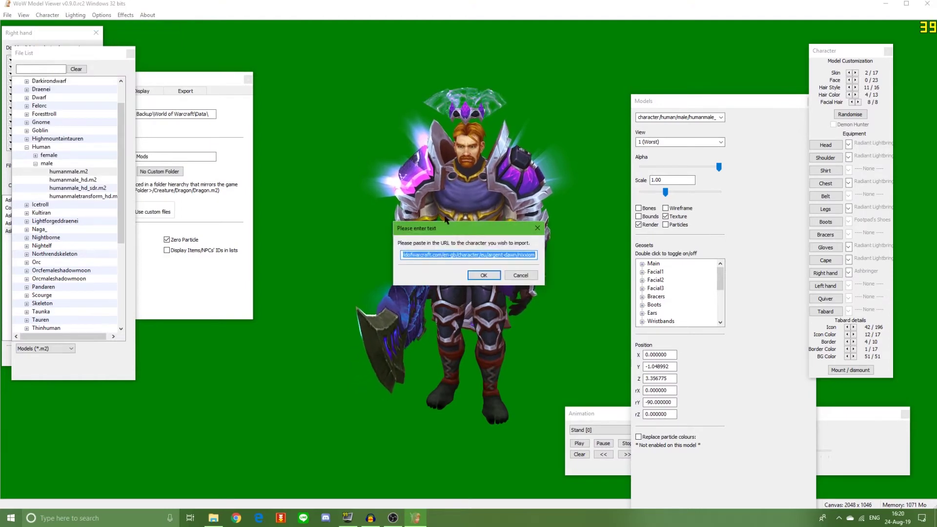
pyautogui.moveTo(523, 264); pyautogui.dragTo(531, 262)
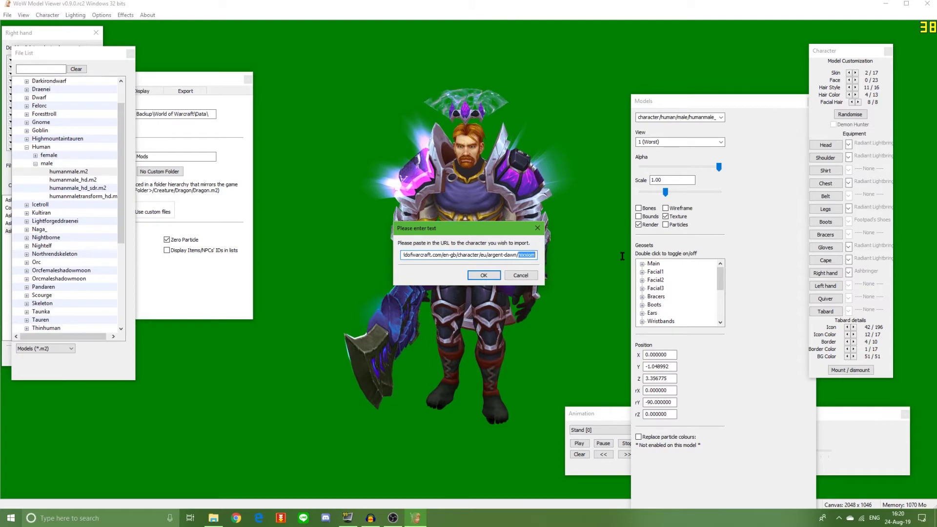
pyautogui.click(488, 276)
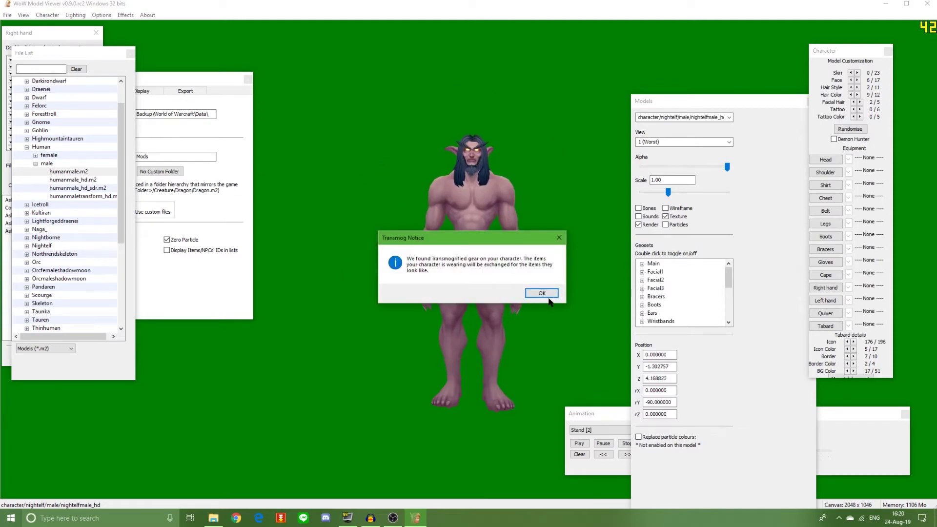
pyautogui.click(543, 294)
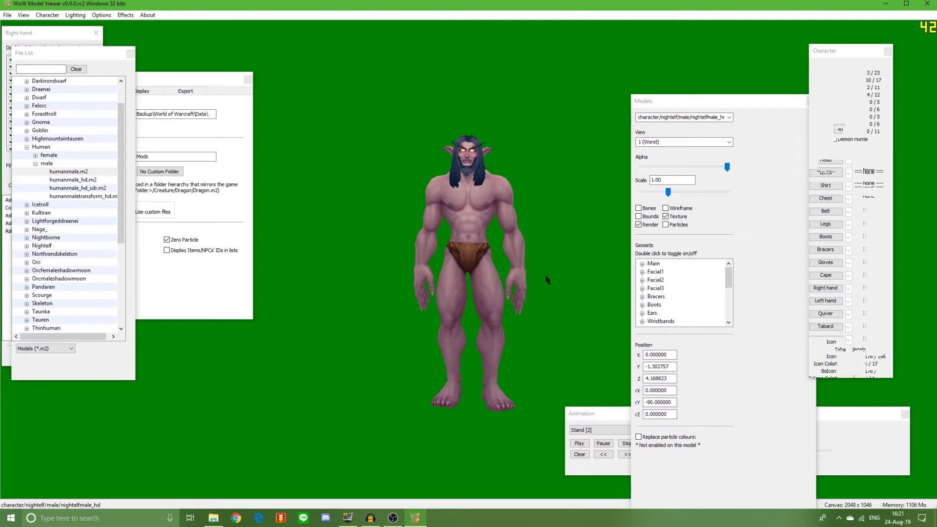
pyautogui.moveTo(480, 274); pyautogui.dragTo(448, 277)
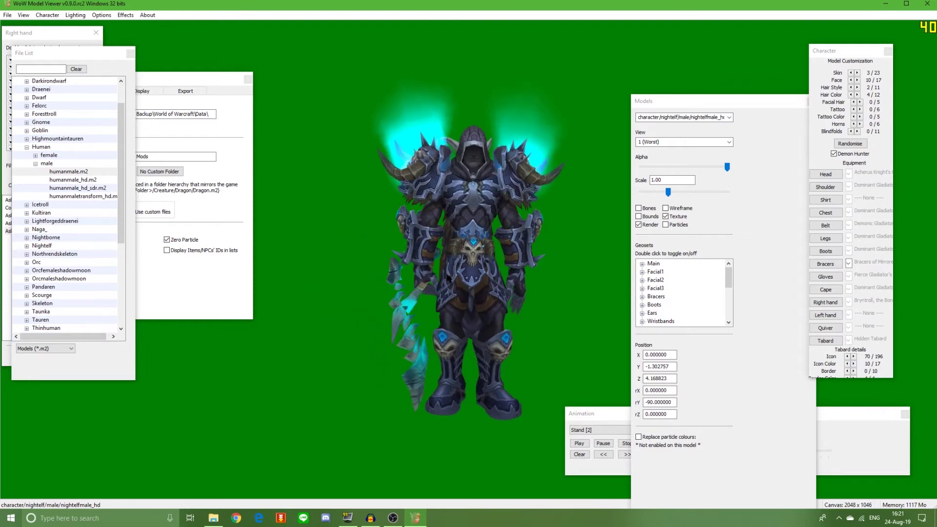
pyautogui.click(38, 15)
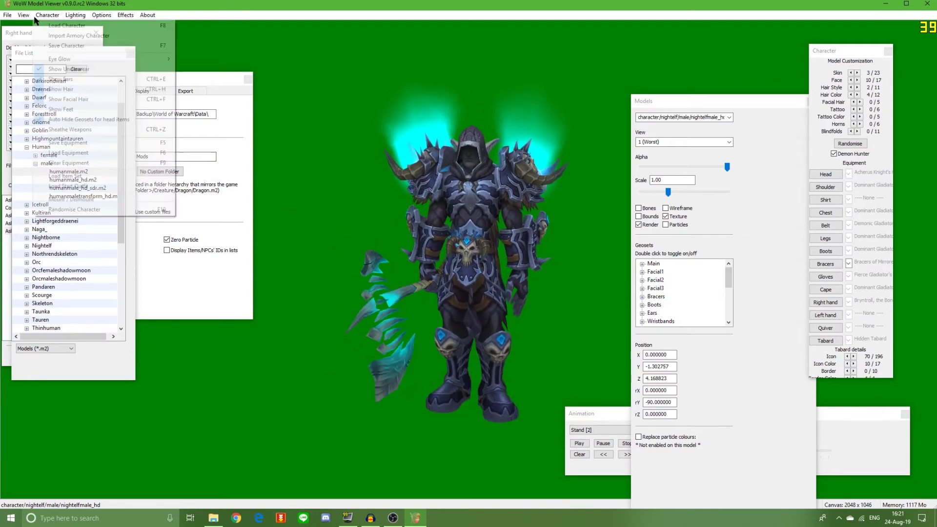
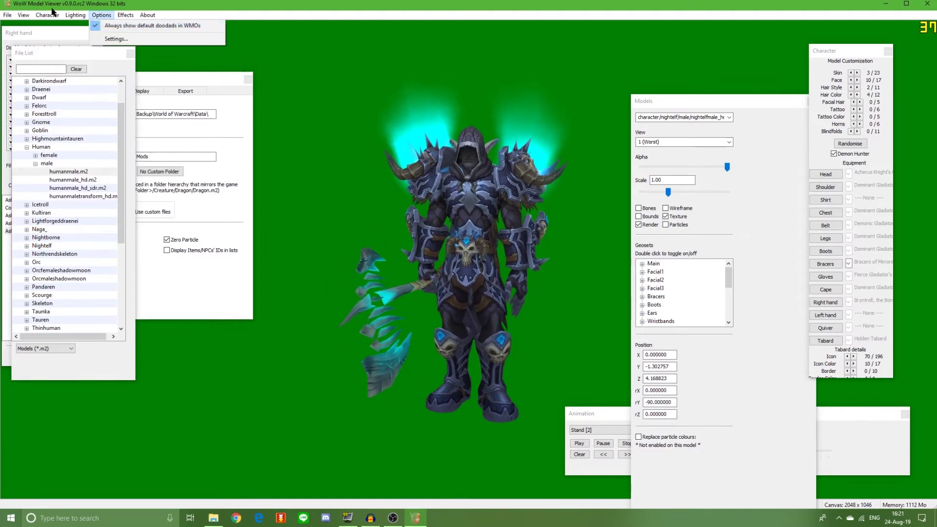
pyautogui.click(79, 35)
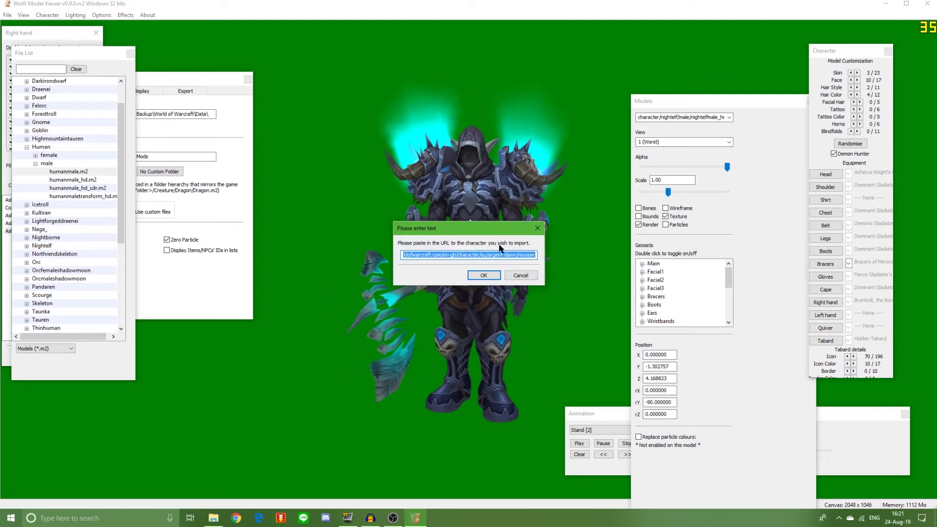
pyautogui.moveTo(521, 255); pyautogui.dragTo(599, 256)
pyautogui.click(443, 254)
pyautogui.click(532, 255)
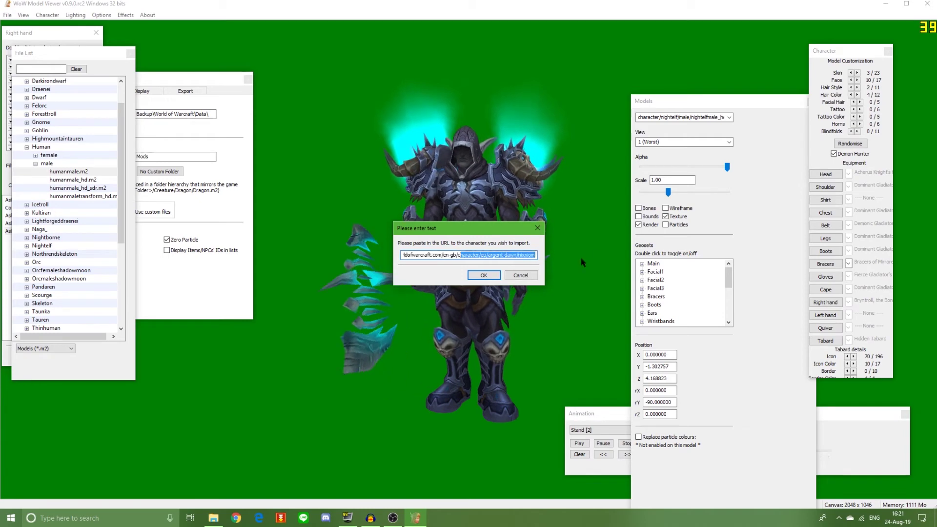
pyautogui.click(535, 256)
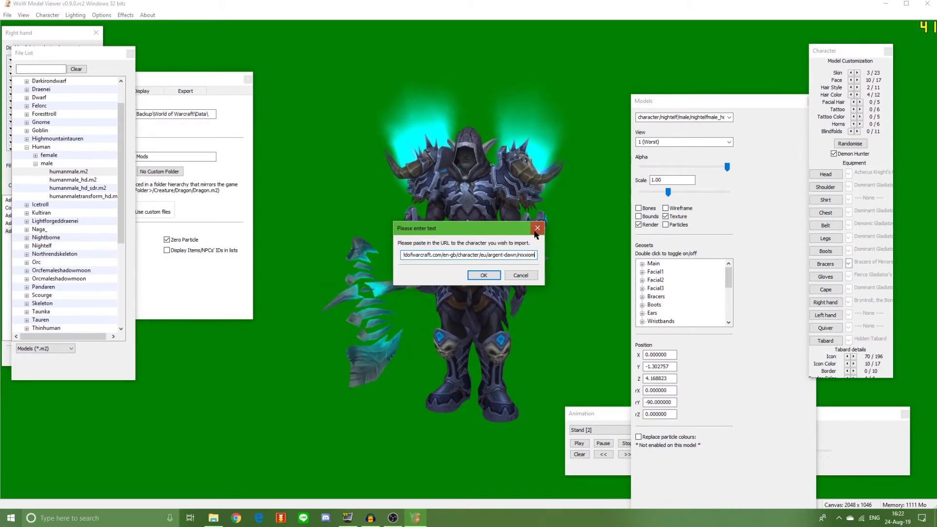
pyautogui.click(535, 233)
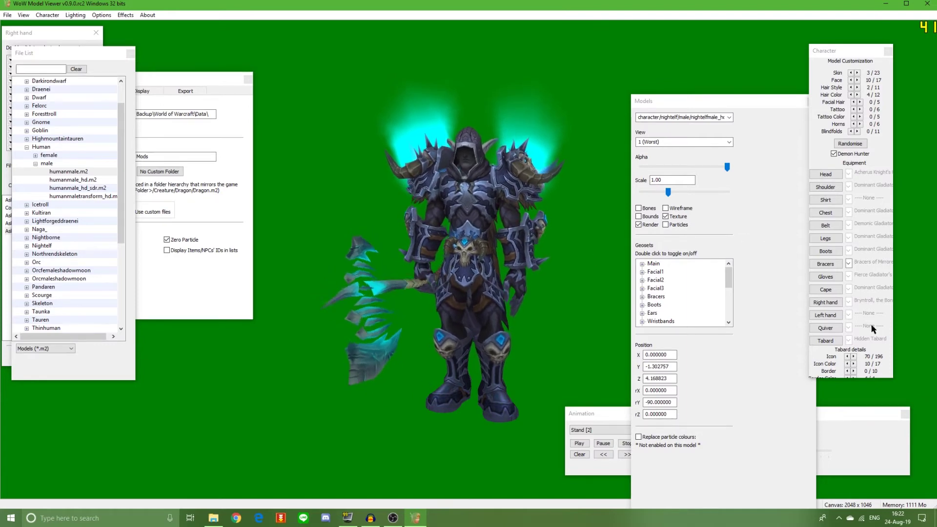
# Extend the Character window downward and mount the character on the Acherus Deathcharger, followed by the Amani Dragonhawk
pyautogui.moveTo(874, 377); pyautogui.dragTo(874, 430)
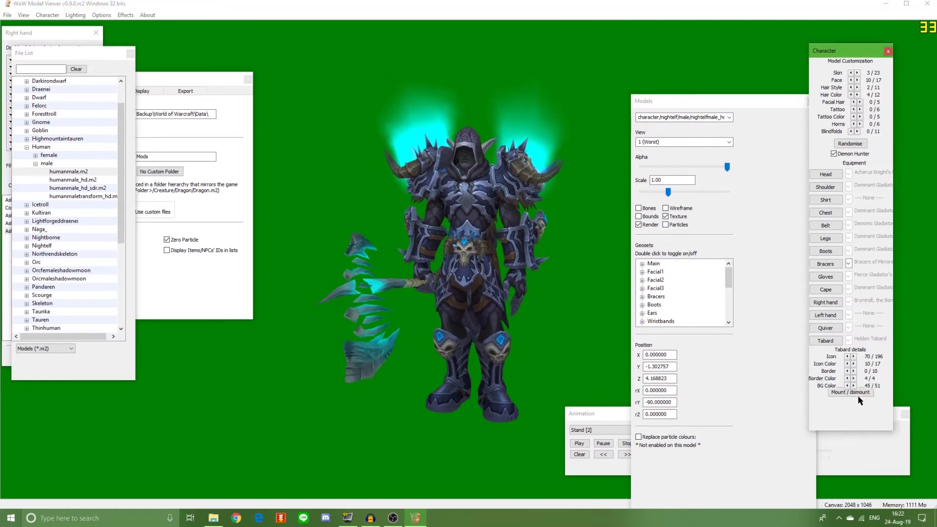
pyautogui.click(56, 14)
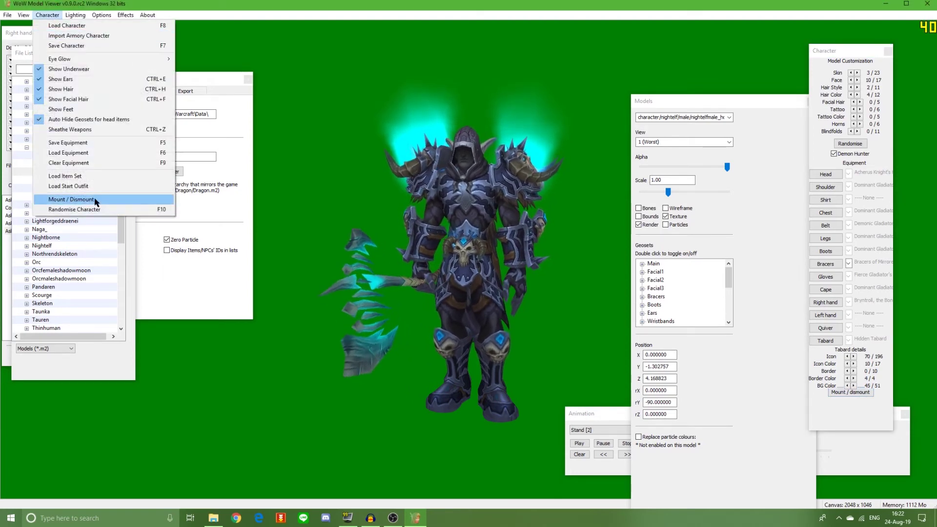
pyautogui.click(857, 394)
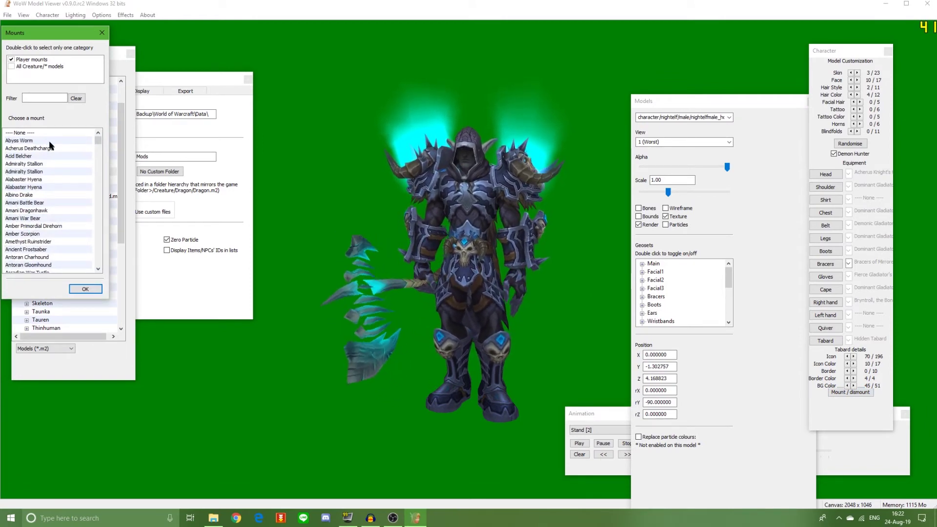
pyautogui.press('Down')
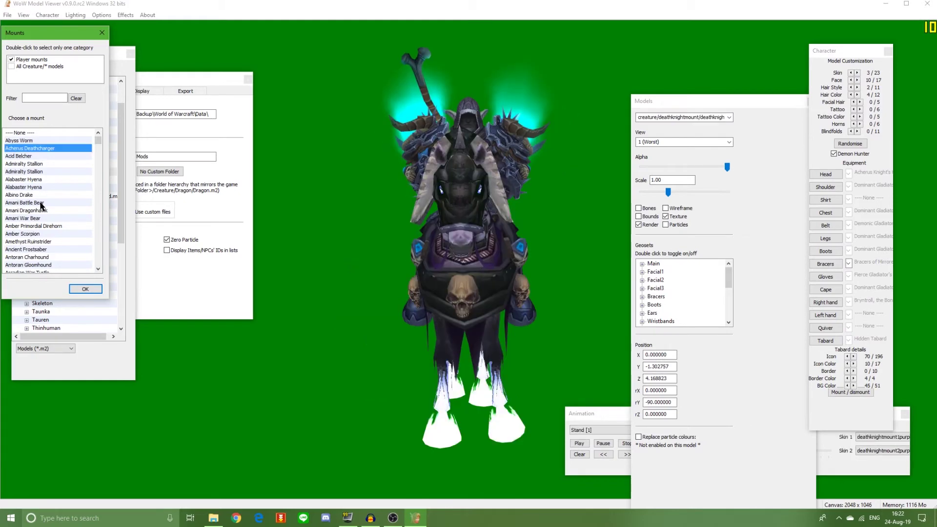
pyautogui.moveTo(439, 244); pyautogui.dragTo(141, 250)
pyautogui.click(37, 212)
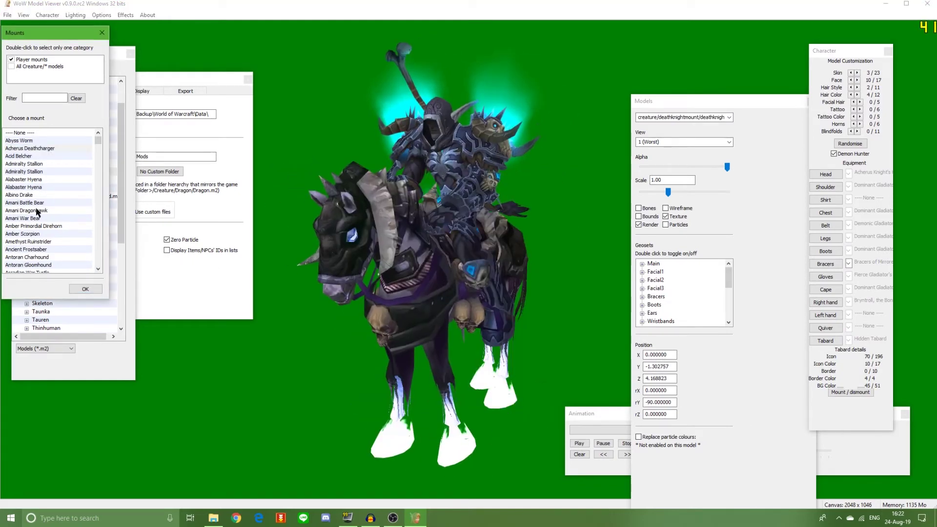
pyautogui.moveTo(412, 303); pyautogui.dragTo(578, 354)
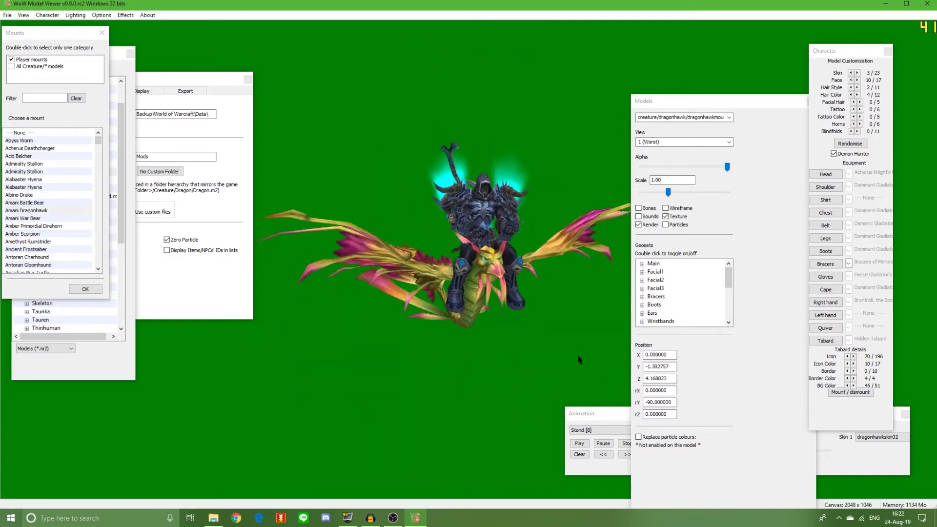
# Restrict the mount choices to all creature models, filter them by "lich" and mount the character on arthaslichking/arthaslichking.m2
pyautogui.click(29, 67)
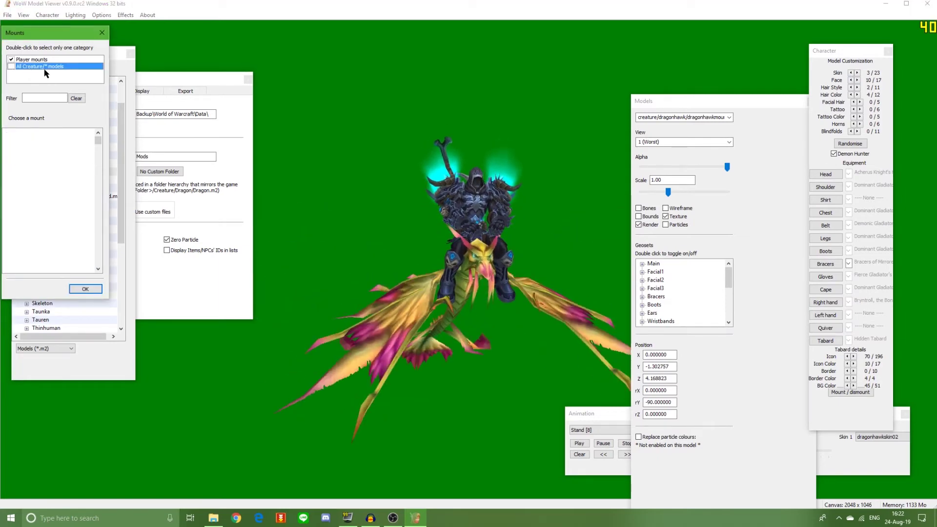
pyautogui.doubleClick(50, 68)
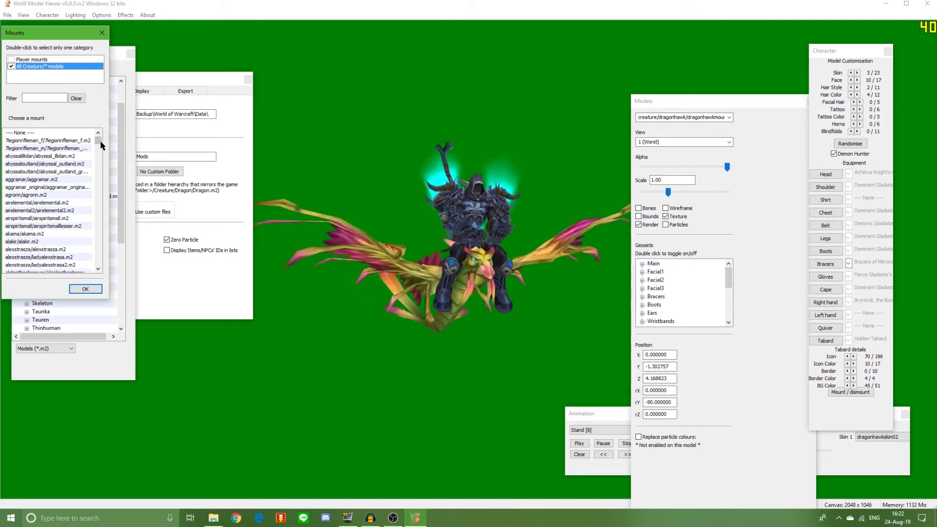
pyautogui.click(39, 99)
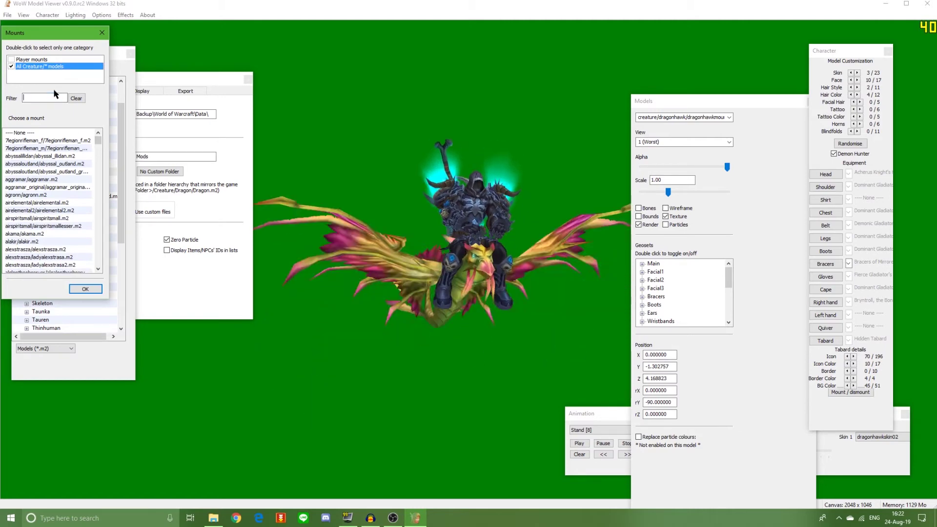
pyautogui.write('lich')
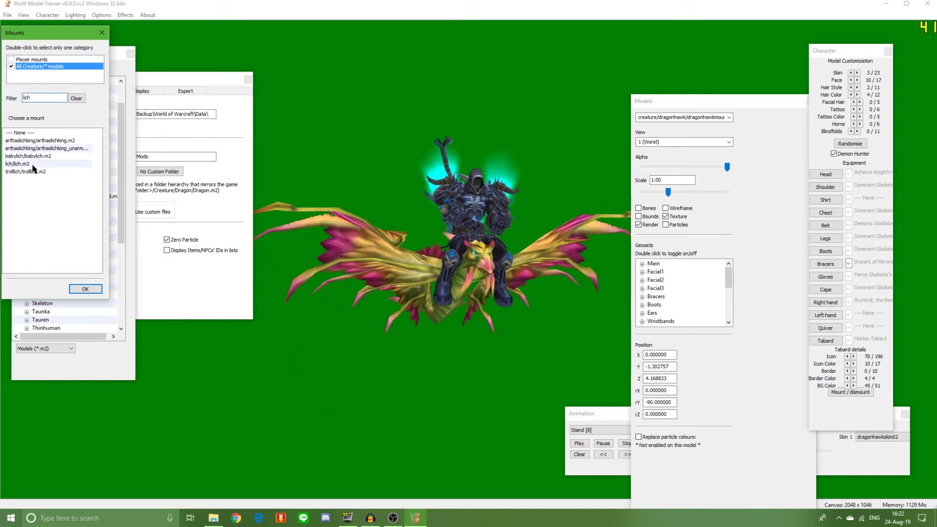
pyautogui.click(36, 140)
pyautogui.moveTo(420, 235); pyautogui.dragTo(392, 247)
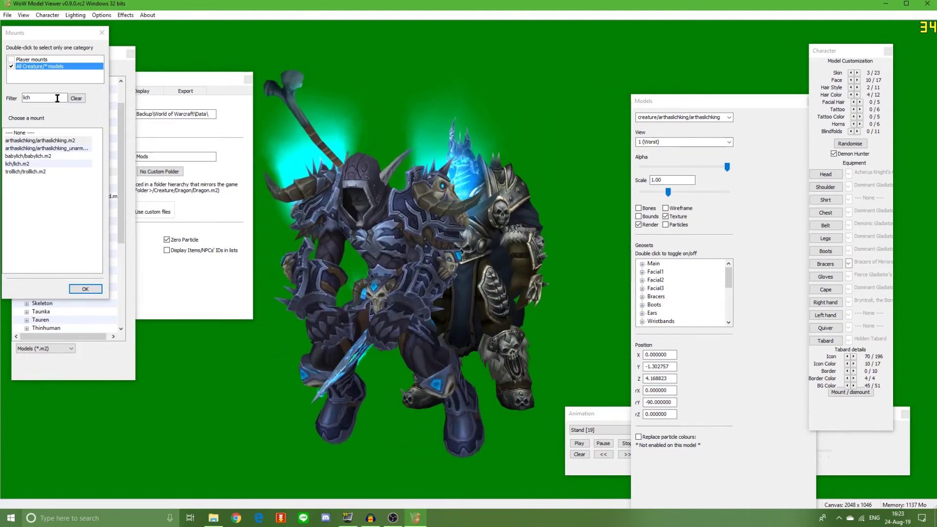
# Filter the creature models by "illi" and mount the character on illidan2/illidan2.m2
pyautogui.click(57, 98)
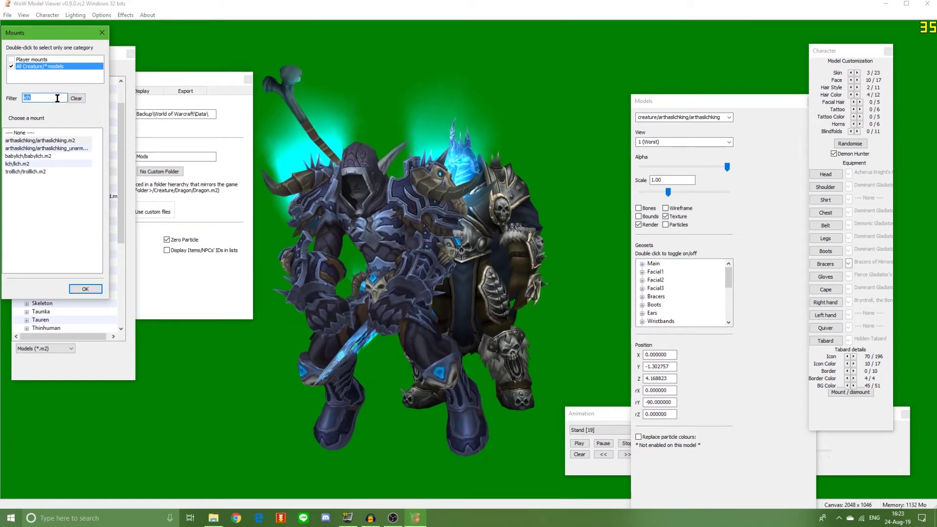
pyautogui.write('l')
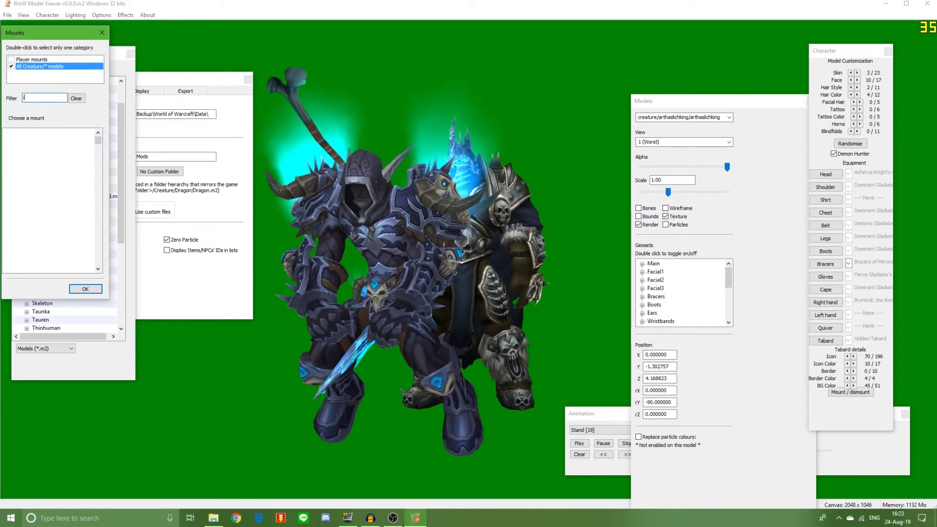
pyautogui.write('lli')
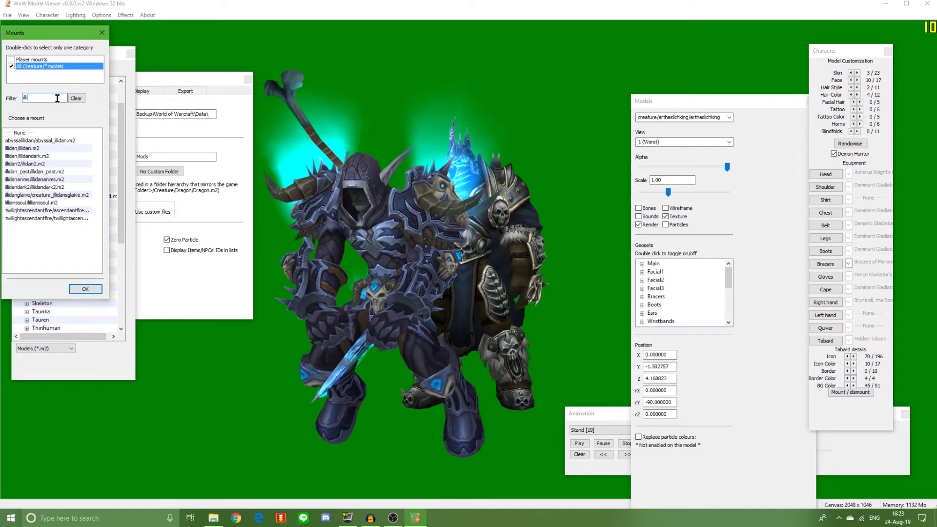
pyautogui.click(40, 163)
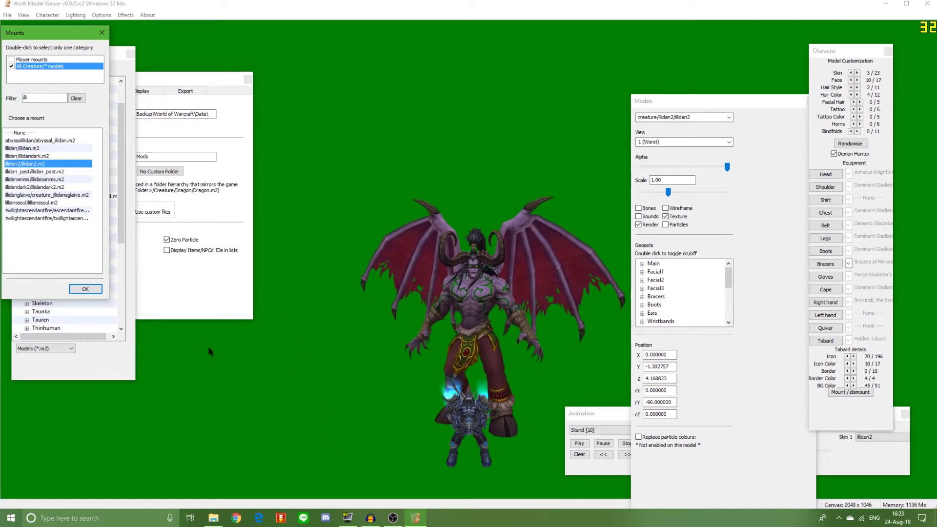
pyautogui.moveTo(420, 353); pyautogui.dragTo(441, 337)
pyautogui.moveTo(484, 426); pyautogui.dragTo(440, 432)
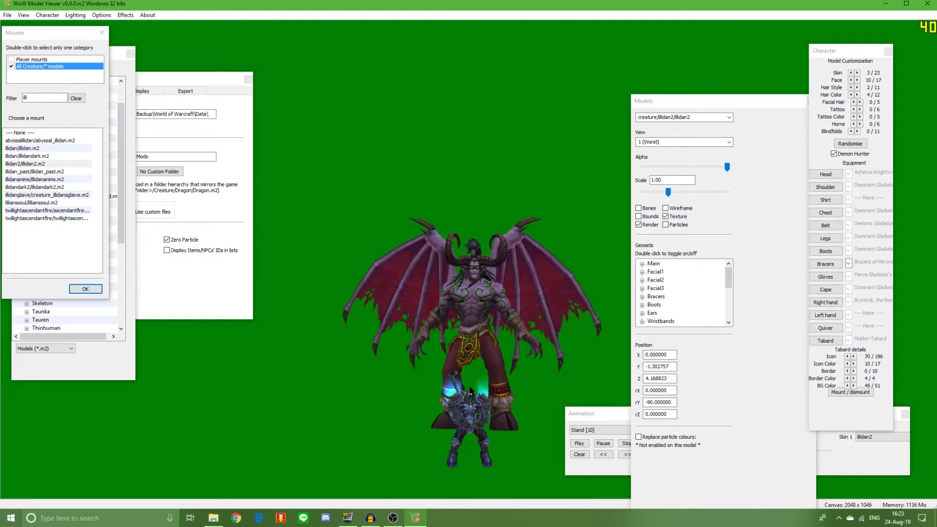
# Reposition and widen the Animation window, and mount the character on the Brilliant Direbeak from the player mounts only
pyautogui.moveTo(599, 412); pyautogui.dragTo(236, 424)
pyautogui.moveTo(550, 465); pyautogui.dragTo(625, 467)
pyautogui.doubleClick(32, 61)
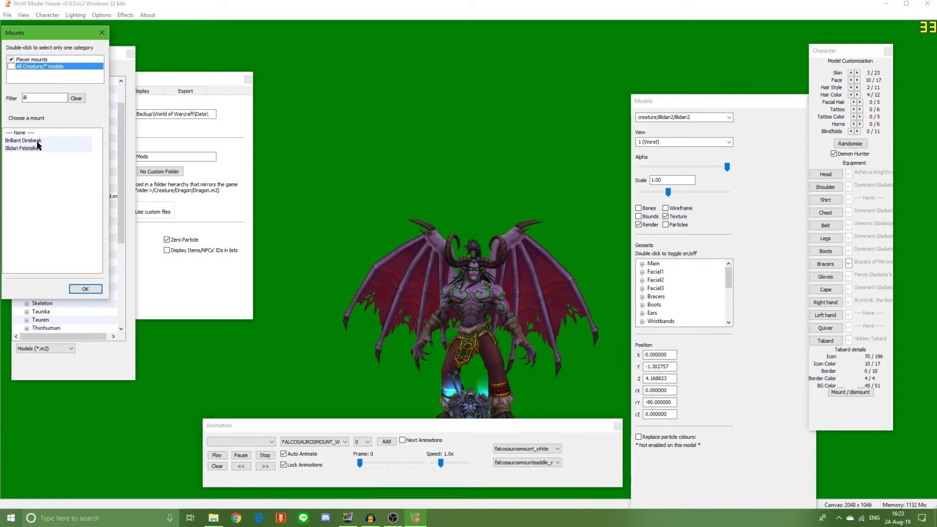
pyautogui.moveTo(556, 348); pyautogui.dragTo(481, 356)
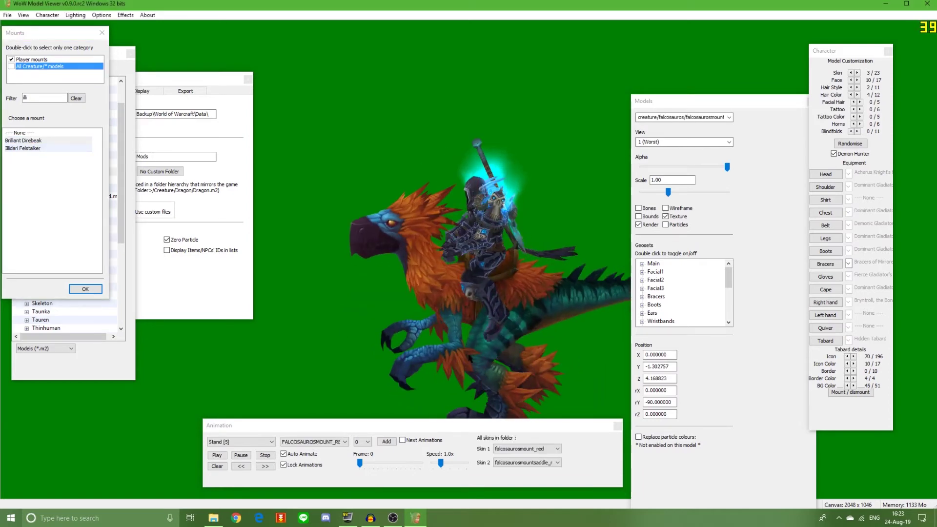
# Set the Brilliant Direbeak's animation to Walk [4] and make character/nightelf/male/nightelfmale_hd the active model
pyautogui.click(272, 442)
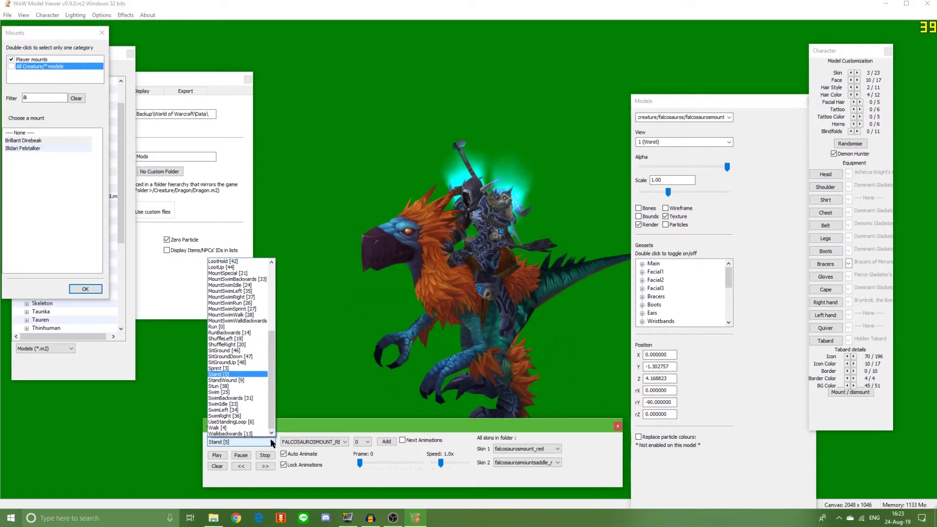
pyautogui.click(229, 428)
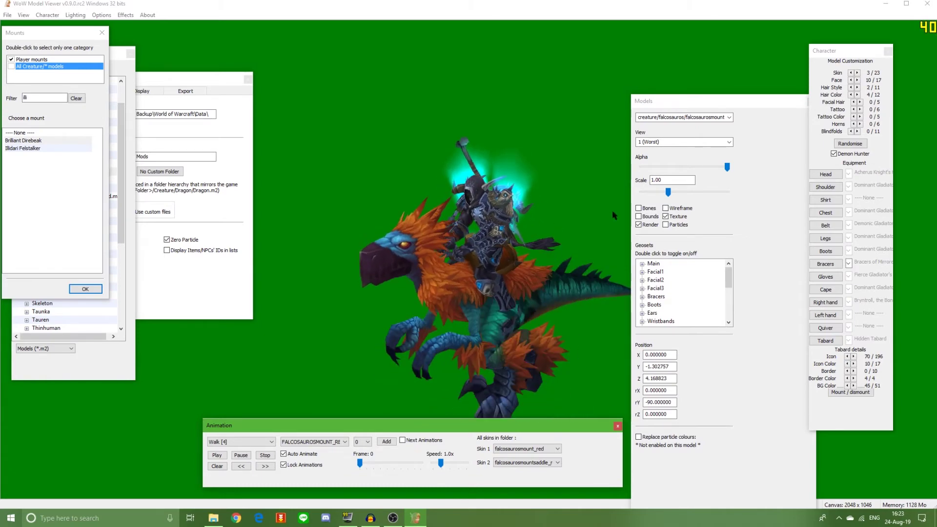
pyautogui.click(708, 100)
pyautogui.click(729, 118)
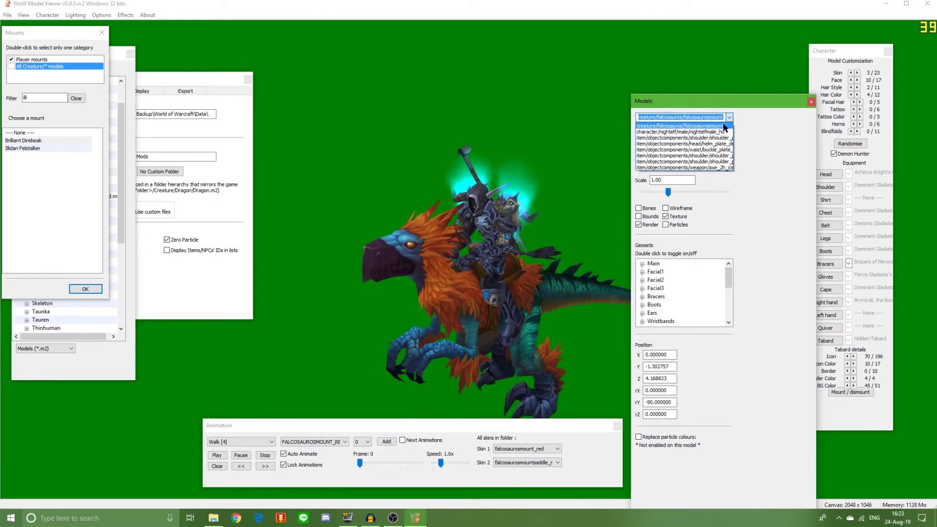
pyautogui.click(700, 131)
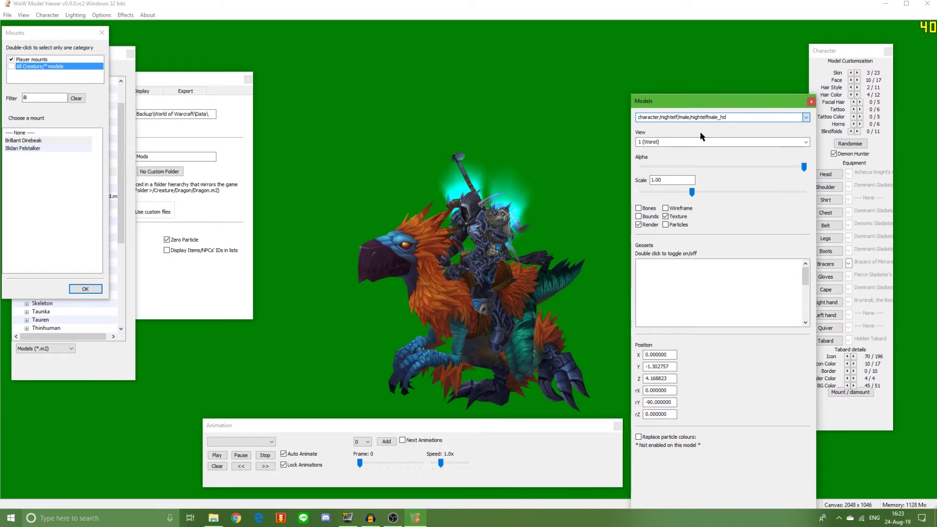
# Set the night elf rider's animation to Mount [139]
pyautogui.moveTo(508, 229); pyautogui.dragTo(434, 259)
pyautogui.click(254, 442)
pyautogui.click(254, 443)
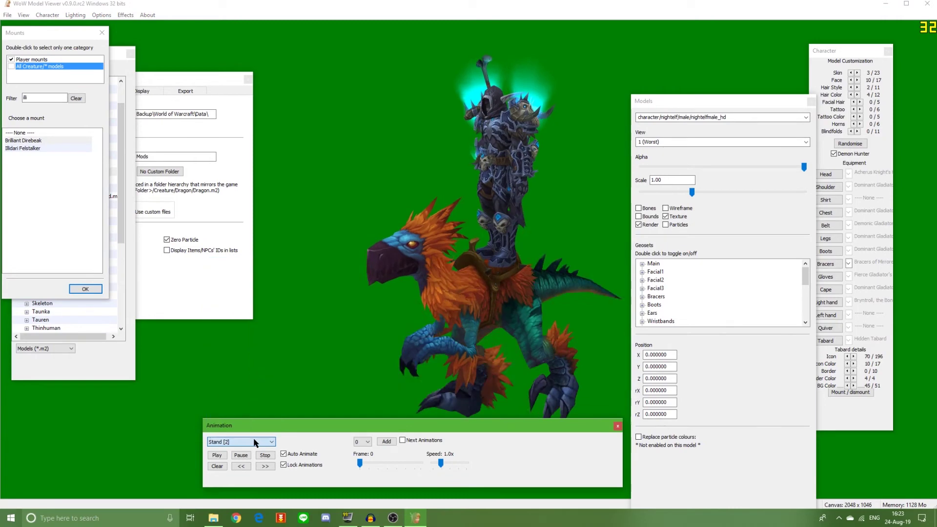
pyautogui.press('m')
pyautogui.press('m')
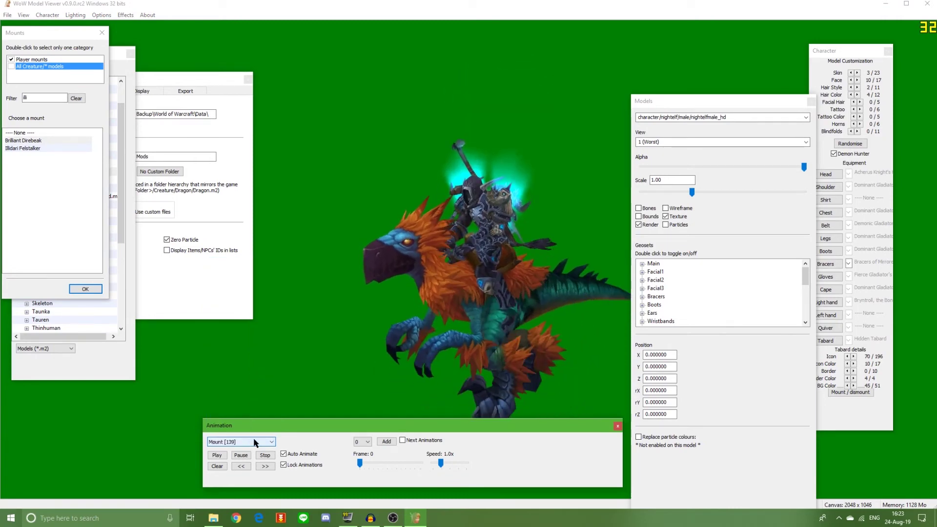
pyautogui.moveTo(289, 328); pyautogui.dragTo(230, 332)
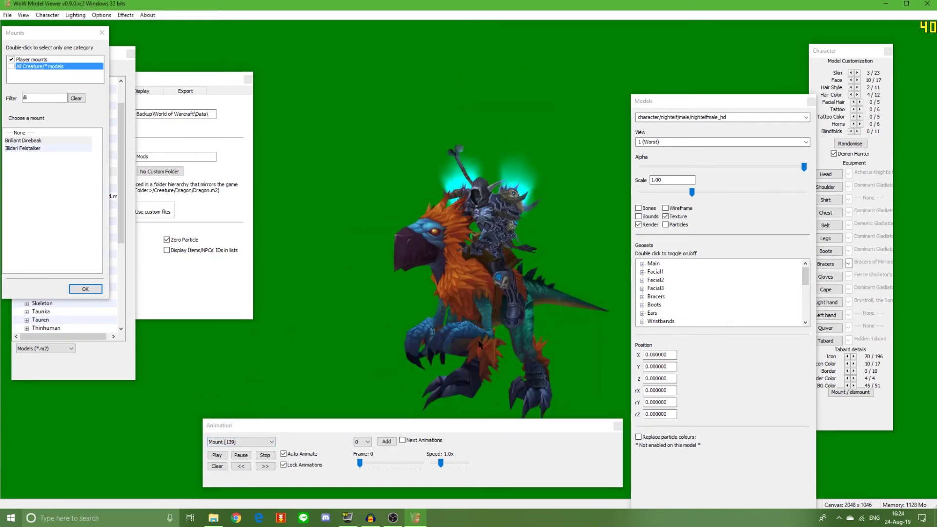
# Switch the rider's animation to Mount [140], followed by MountChopper [207]
pyautogui.click(242, 441)
pyautogui.click(242, 442)
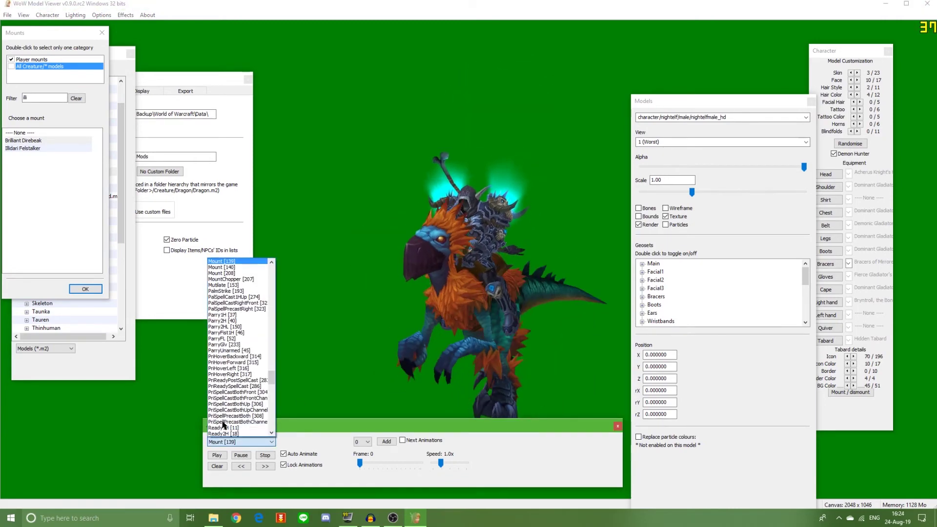
pyautogui.click(243, 268)
pyautogui.click(348, 302)
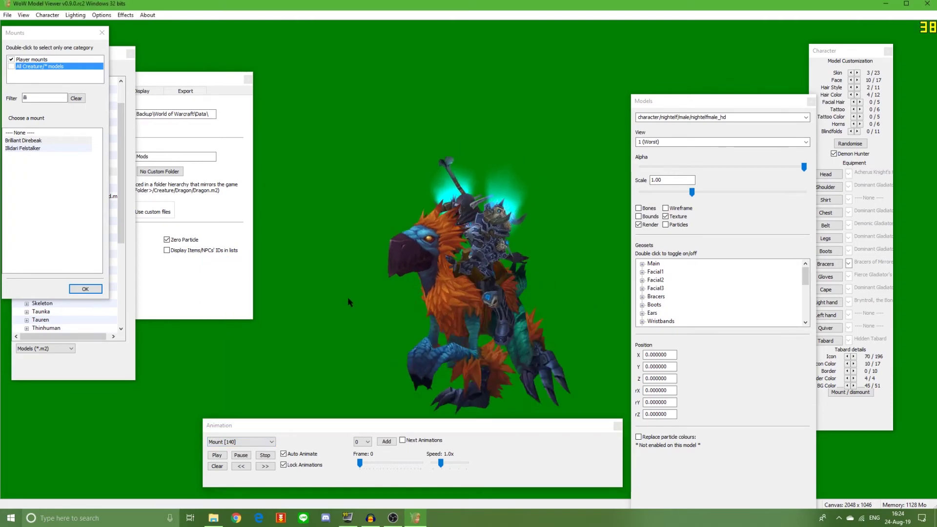
pyautogui.click(238, 442)
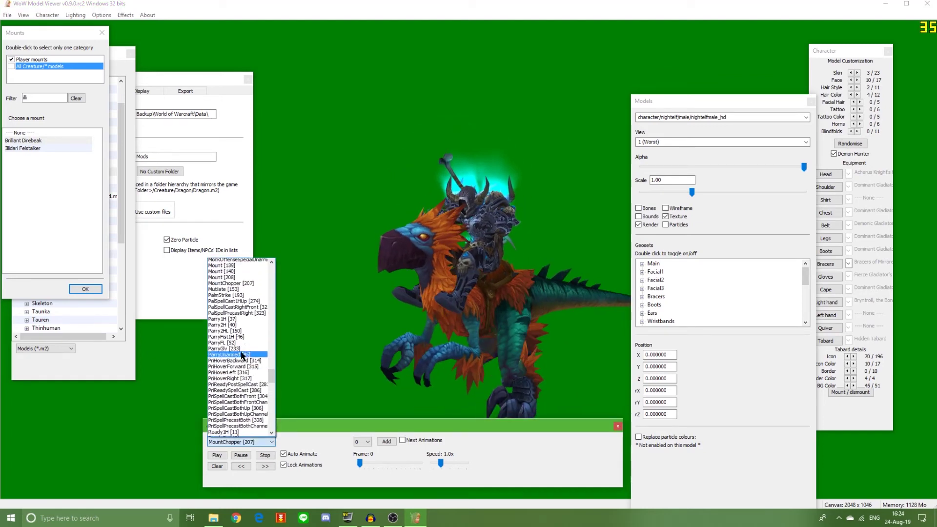
pyautogui.click(532, 449)
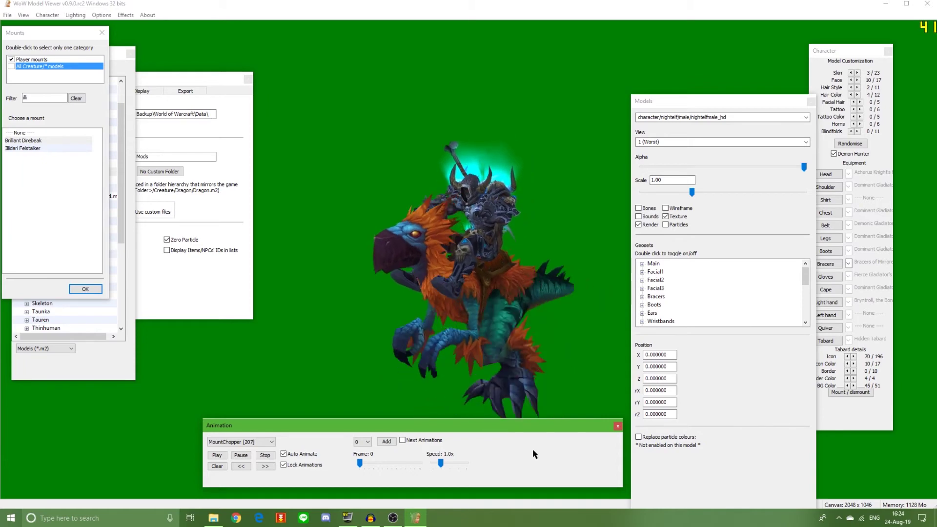
# Change the mounted character's animation to Attack1H [32]
pyautogui.moveTo(527, 273); pyautogui.dragTo(488, 274)
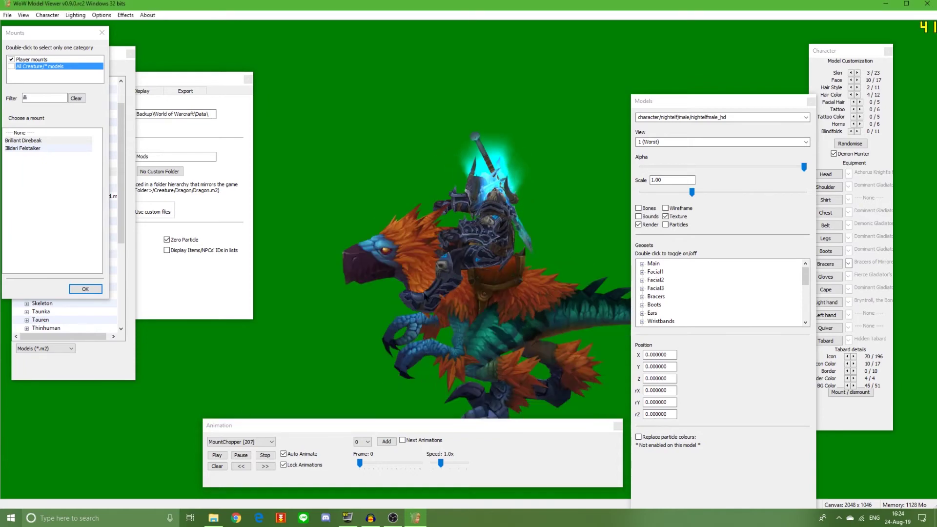
pyautogui.click(240, 442)
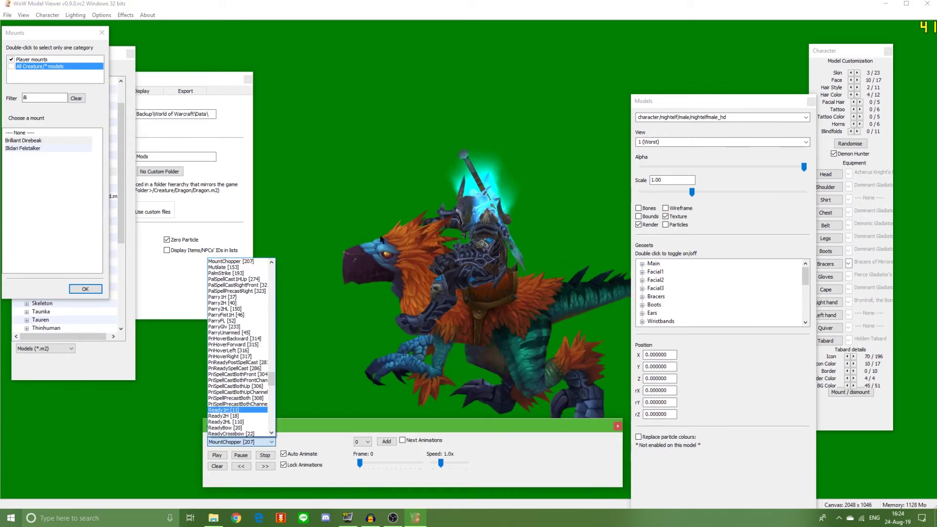
pyautogui.scroll(3, 272, 379)
pyautogui.moveTo(273, 378); pyautogui.dragTo(272, 274)
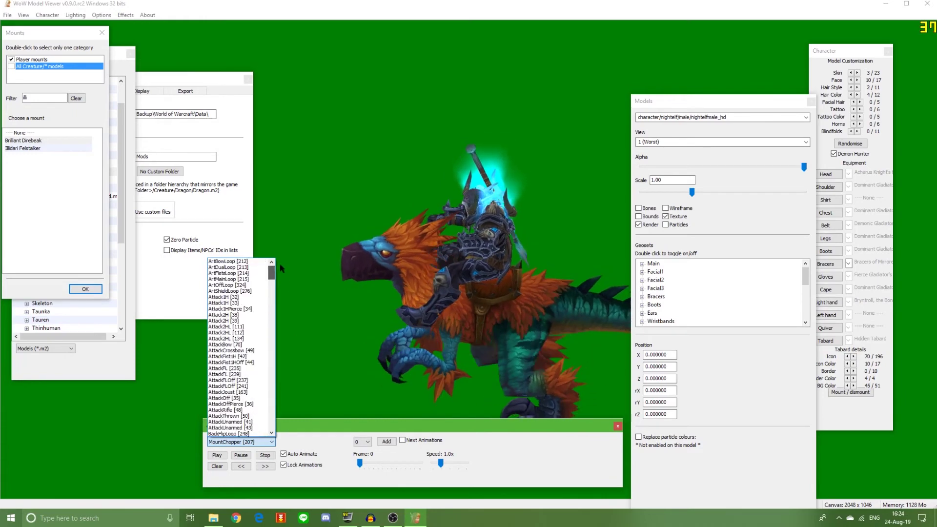
pyautogui.click(233, 296)
pyautogui.moveTo(340, 263); pyautogui.dragTo(402, 248)
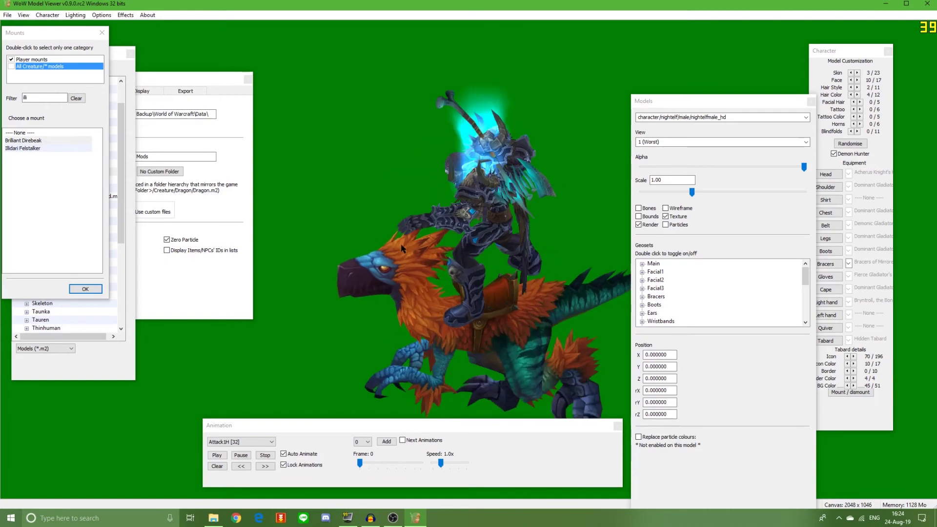
# Dismount the character by choosing None as the mount
pyautogui.click(27, 134)
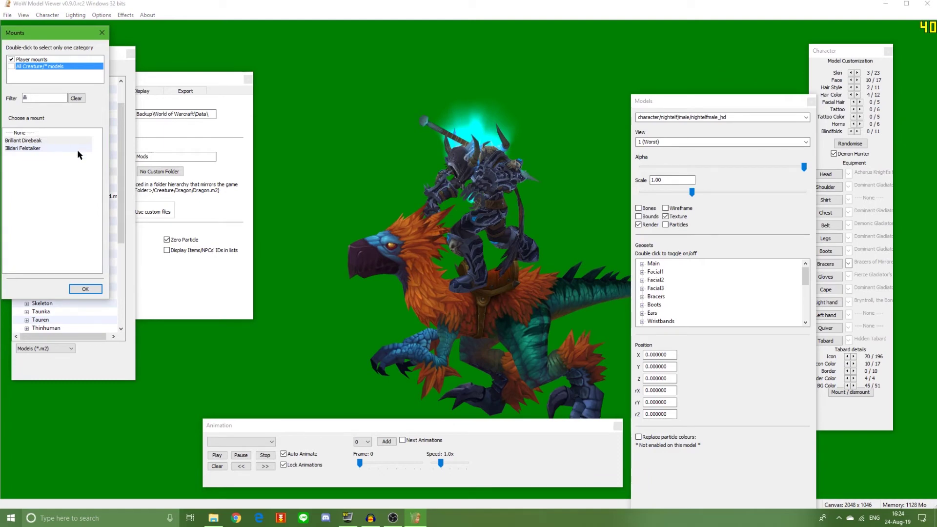
pyautogui.click(57, 133)
pyautogui.click(527, 236)
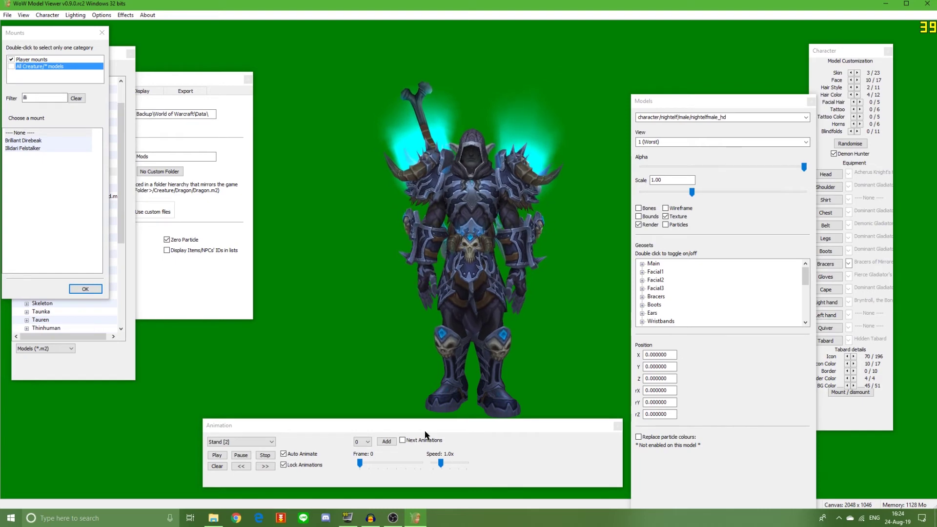
# Set the dismounted character's animation to Walk [0] and inspect the walking model up close and from a distance
pyautogui.click(241, 443)
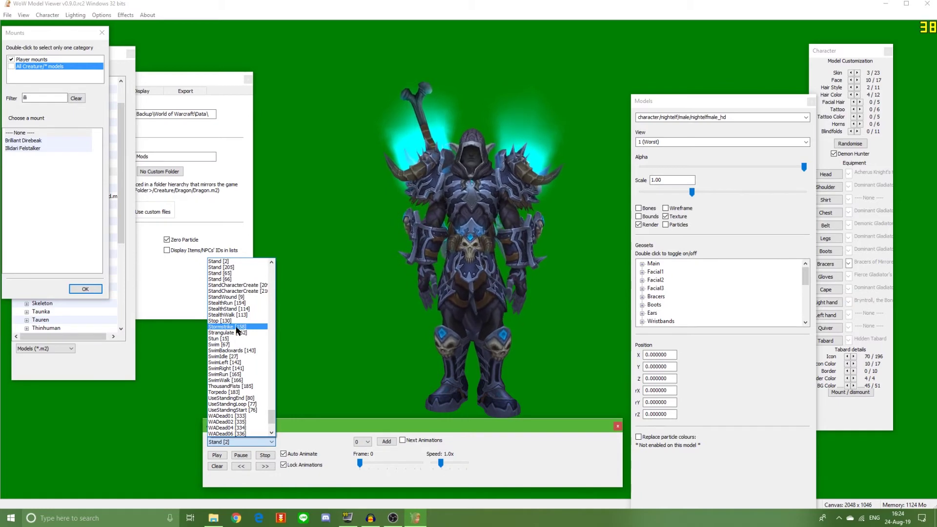
pyautogui.scroll(2, 244, 346)
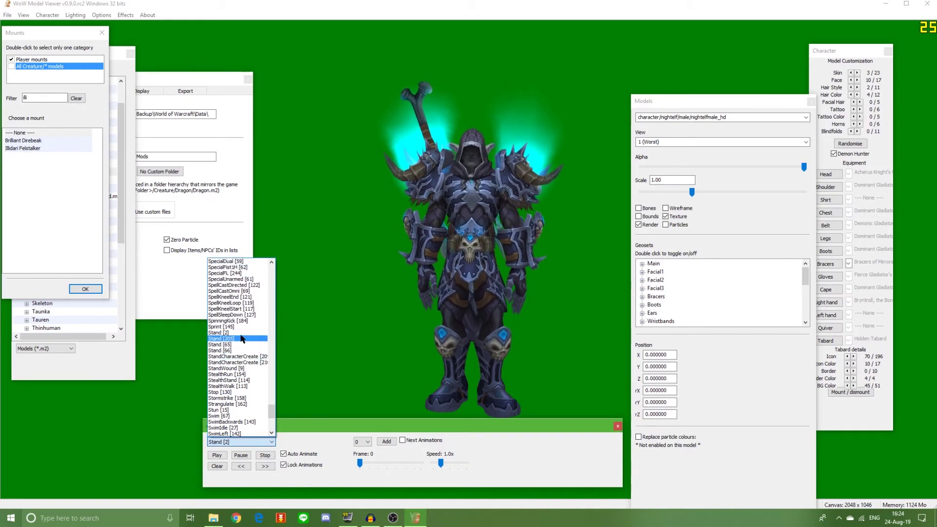
pyautogui.scroll(-7, 240, 341)
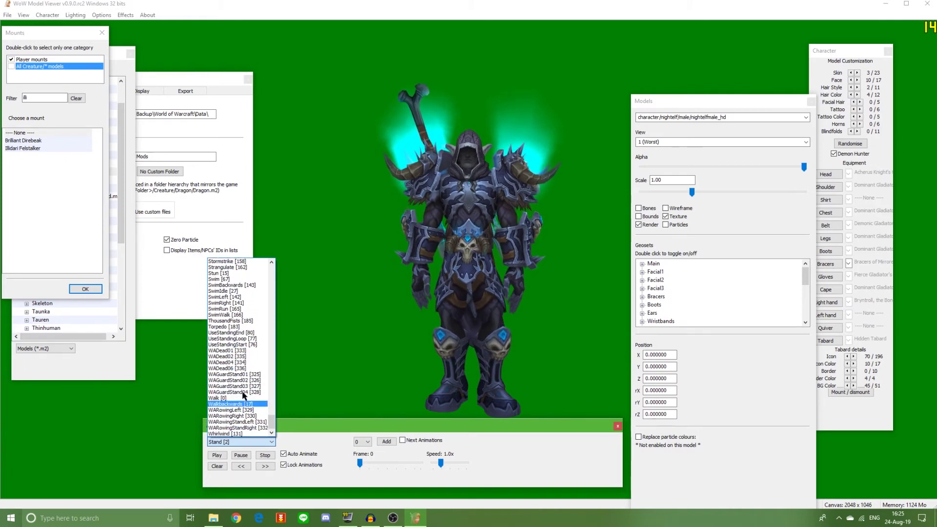
pyautogui.click(239, 399)
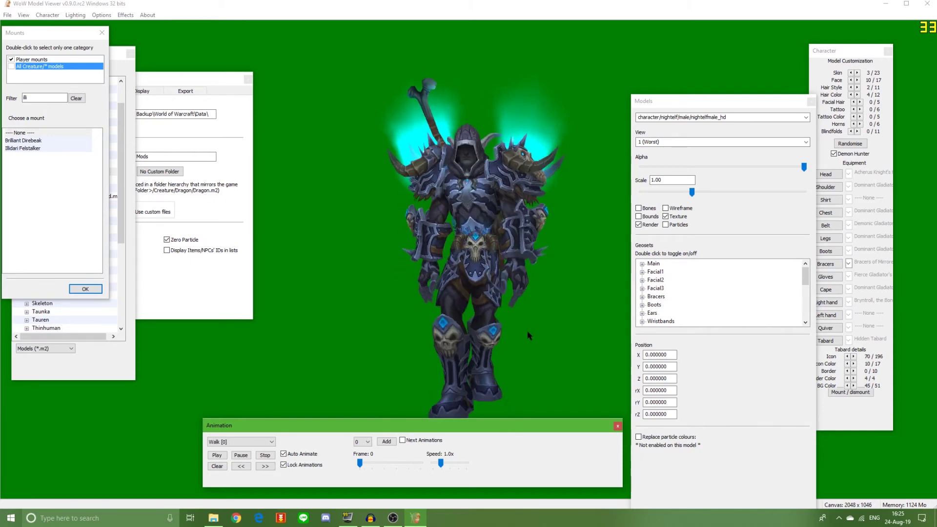
pyautogui.click(569, 167)
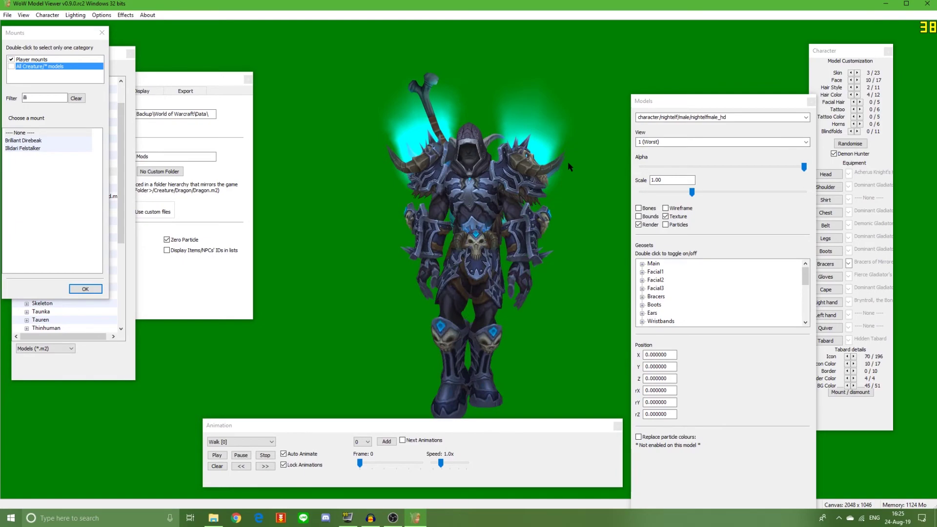
pyautogui.scroll(10, 570, 167)
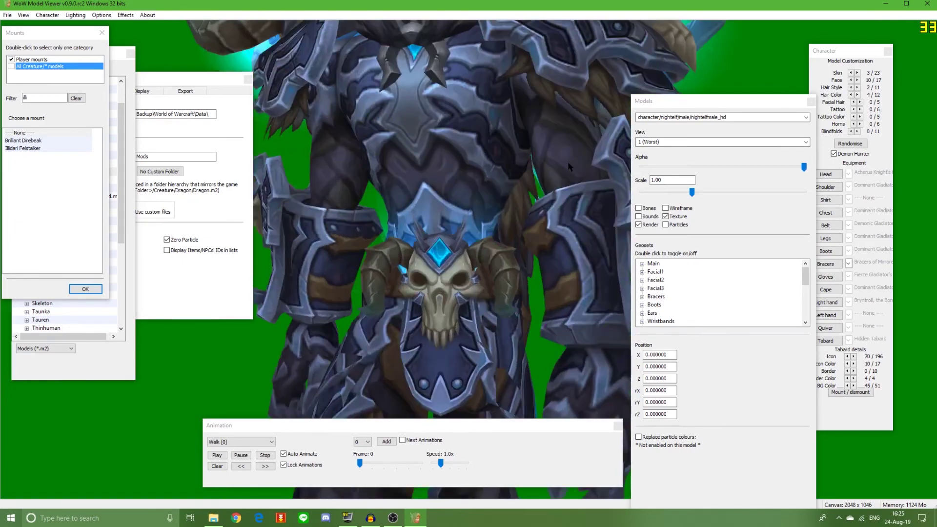
pyautogui.scroll(3, 570, 166)
pyautogui.scroll(-10, 568, 167)
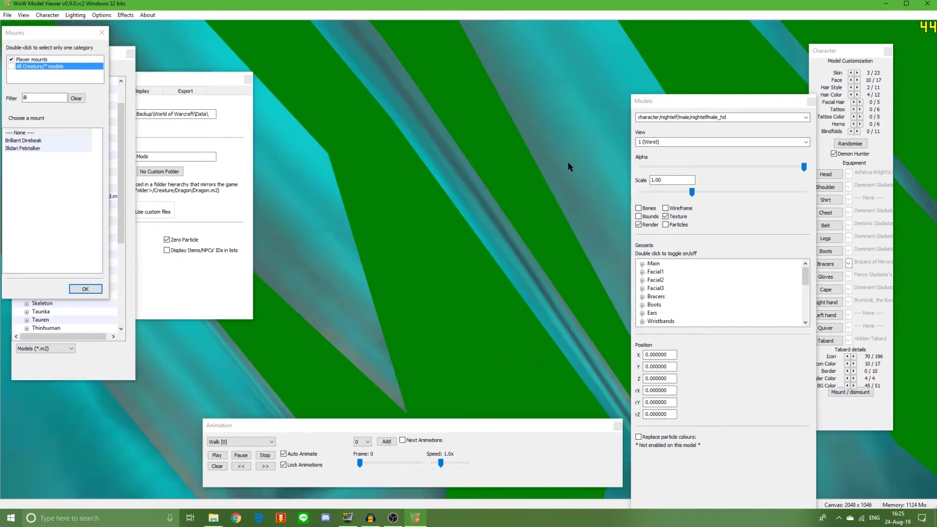
pyautogui.scroll(-8, 568, 164)
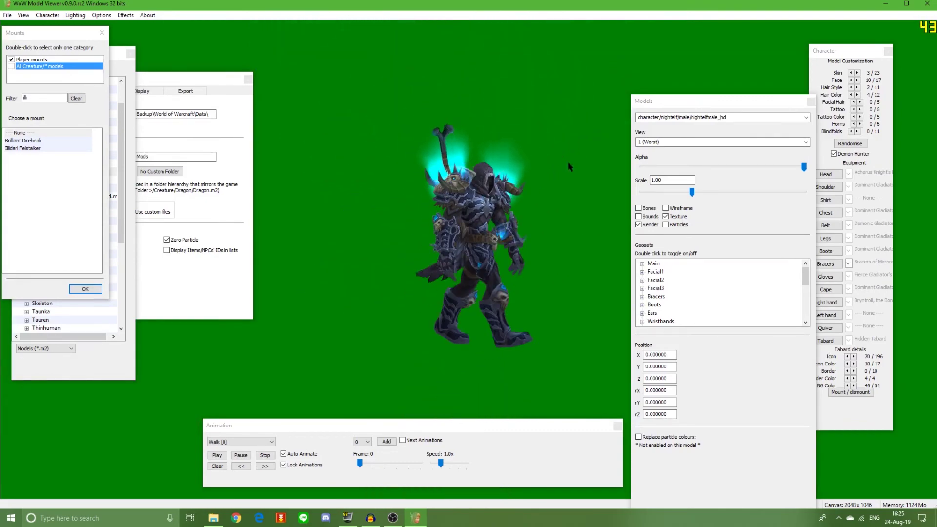
# Switch the character's animation to Stand [2] and back to Walk [0]
pyautogui.click(252, 443)
pyautogui.click(253, 443)
pyautogui.write('st')
pyautogui.click(370, 253)
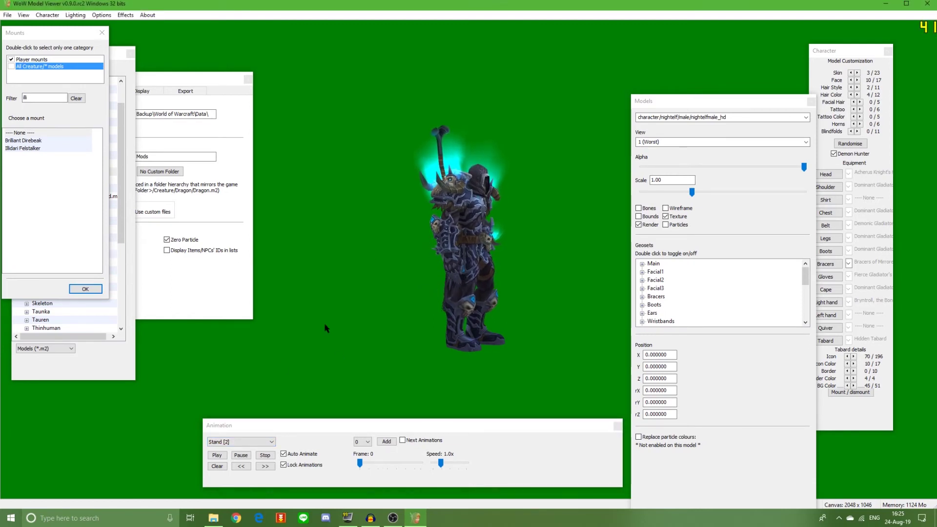
pyautogui.click(251, 442)
pyautogui.click(251, 442)
pyautogui.scroll(2, 251, 441)
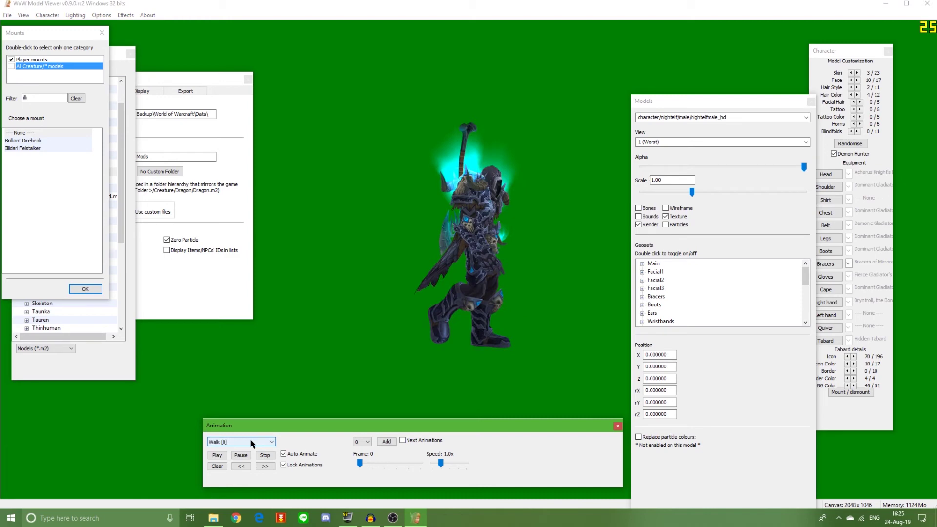
pyautogui.click(459, 265)
pyautogui.scroll(5, 459, 265)
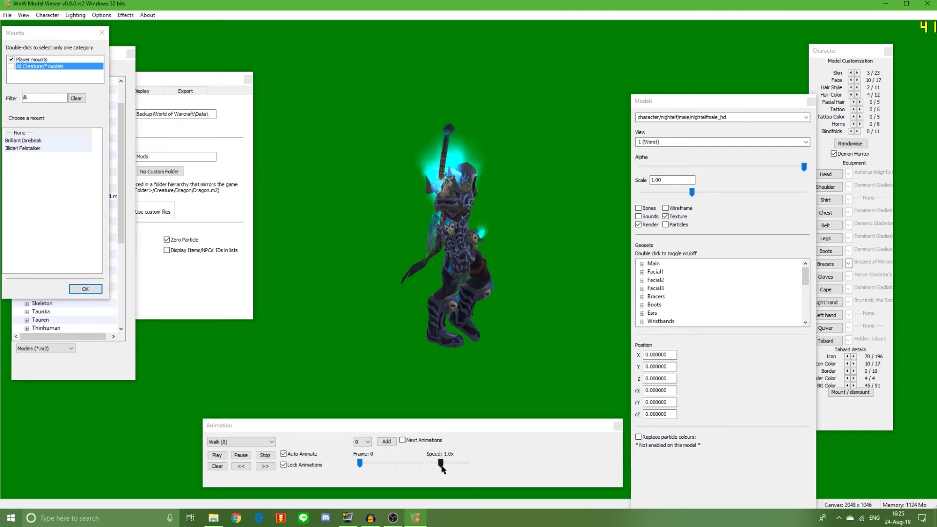
# Slow the walk animation to 0.1x speed and restore it to 1.0x
pyautogui.moveTo(440, 464); pyautogui.dragTo(404, 469)
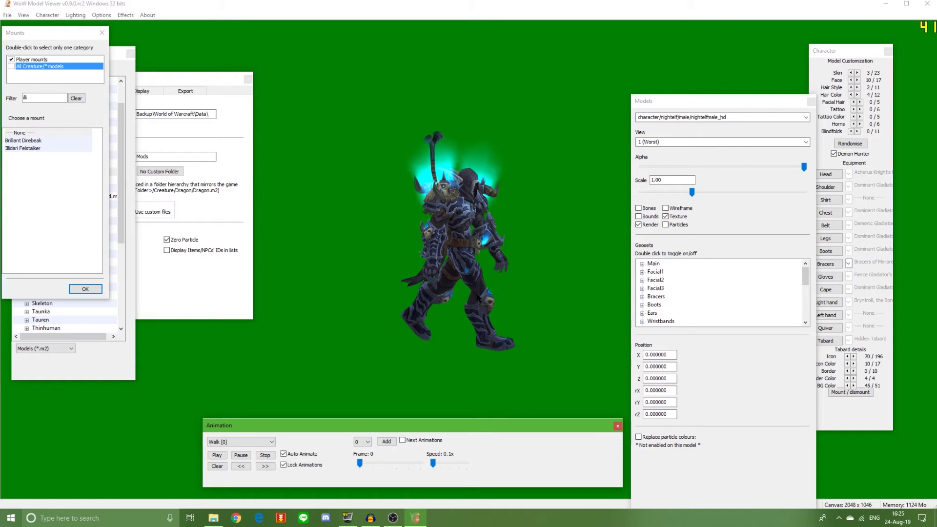
pyautogui.click(464, 233)
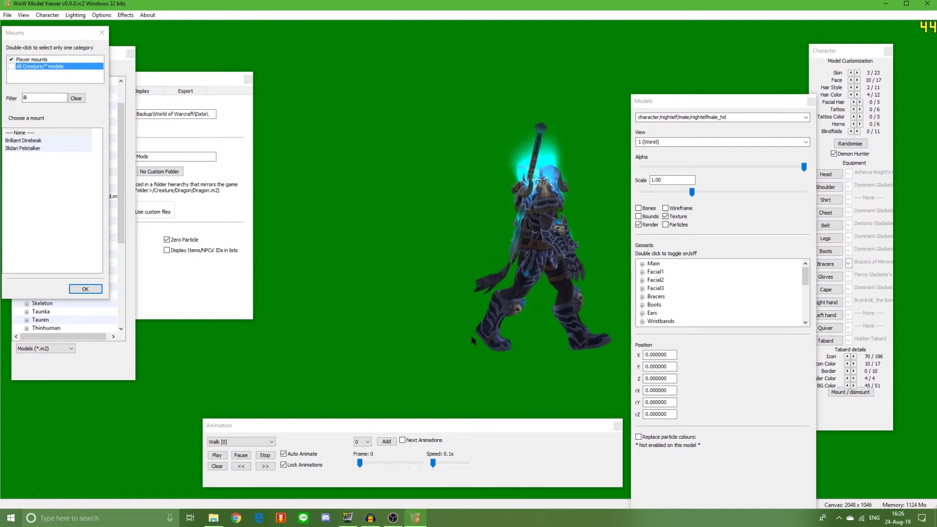
pyautogui.click(435, 469)
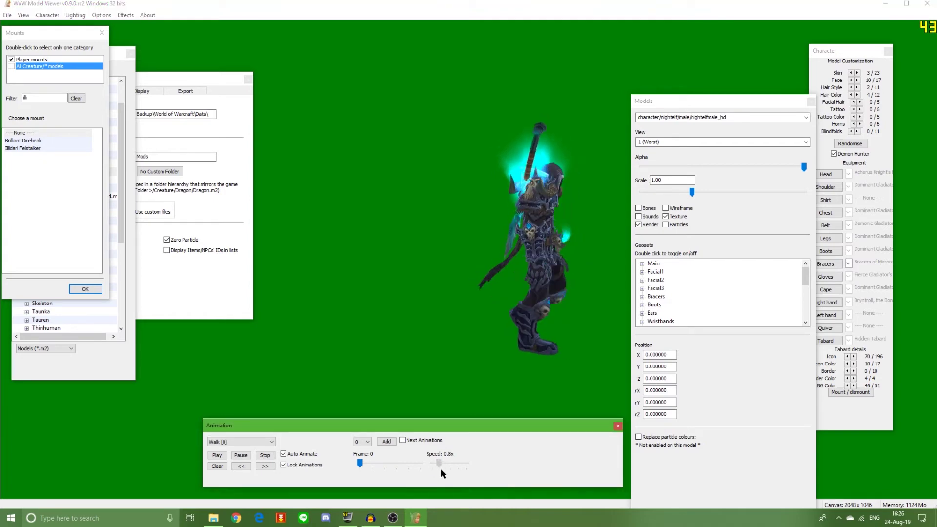
# Close the Models, Character, settings, file list and Mounts windows, keeping only the Animation window open
pyautogui.moveTo(518, 241); pyautogui.dragTo(389, 233)
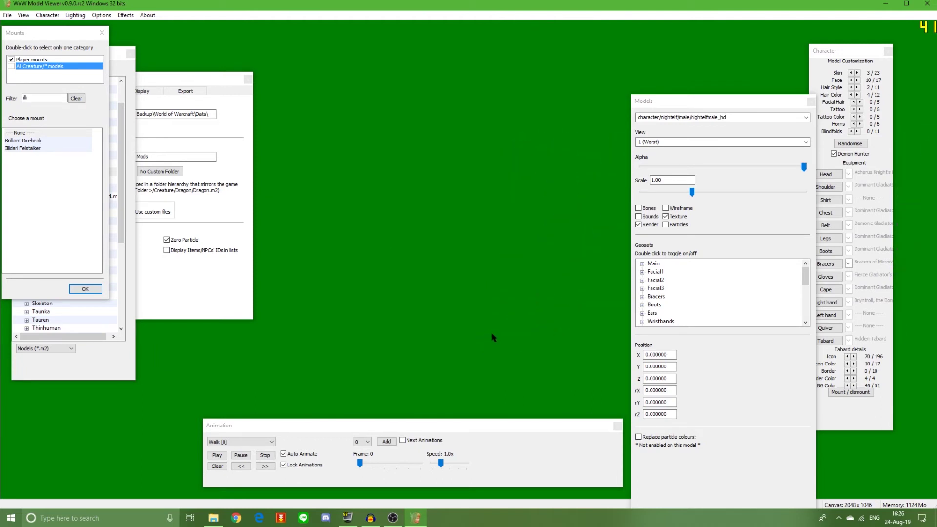
pyautogui.click(811, 102)
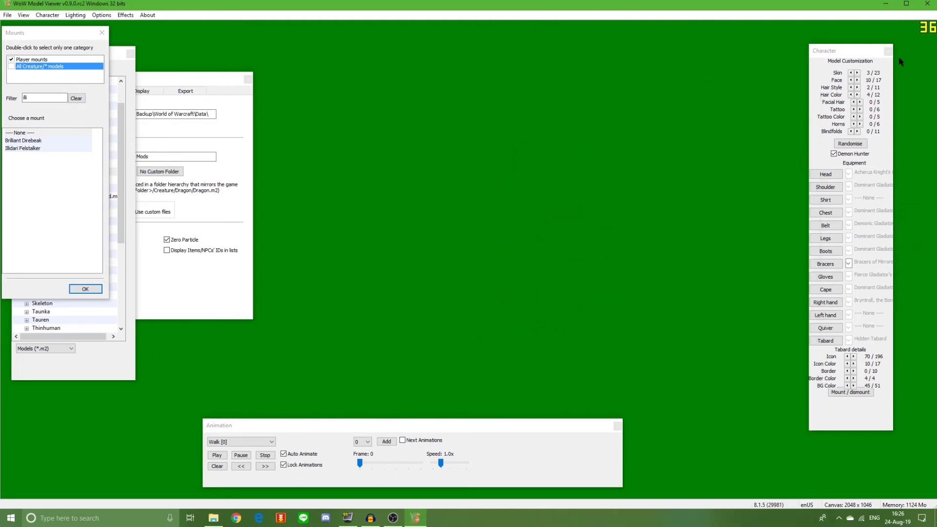
pyautogui.click(887, 51)
pyautogui.click(248, 79)
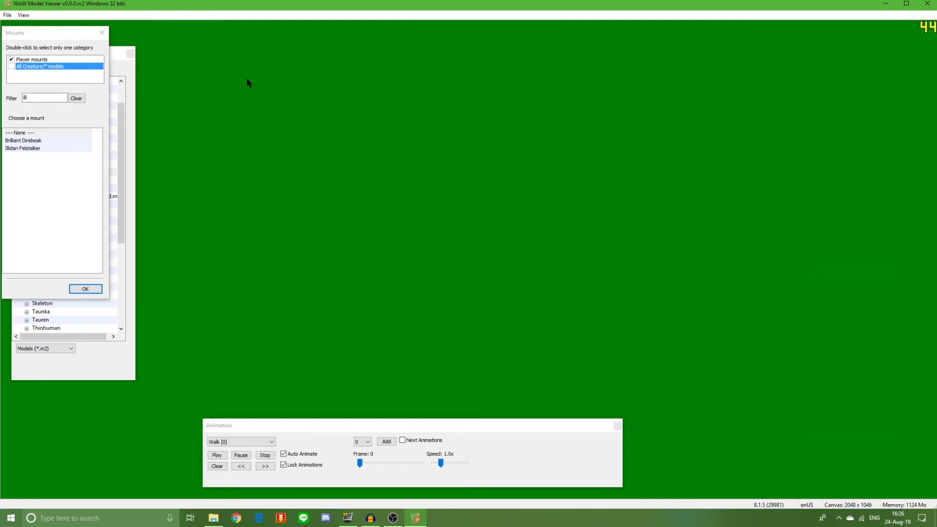
pyautogui.click(131, 54)
pyautogui.click(101, 33)
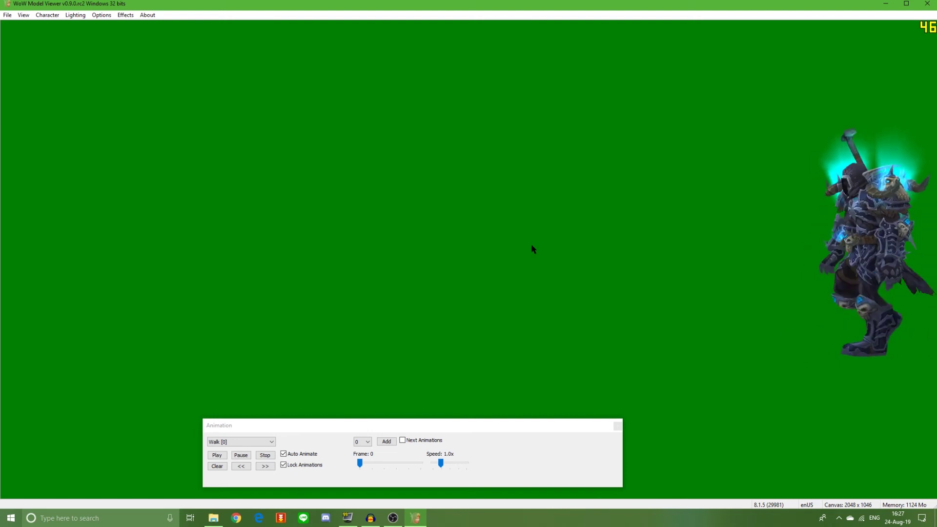
# Bring the walking character to the middle of the view and inspect its armor from near and far
pyautogui.press('Up')
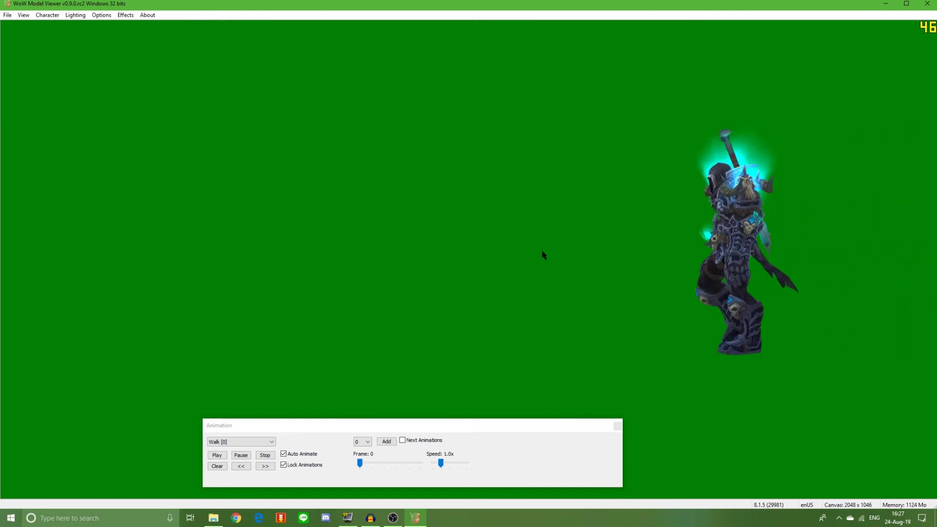
pyautogui.press('Left')
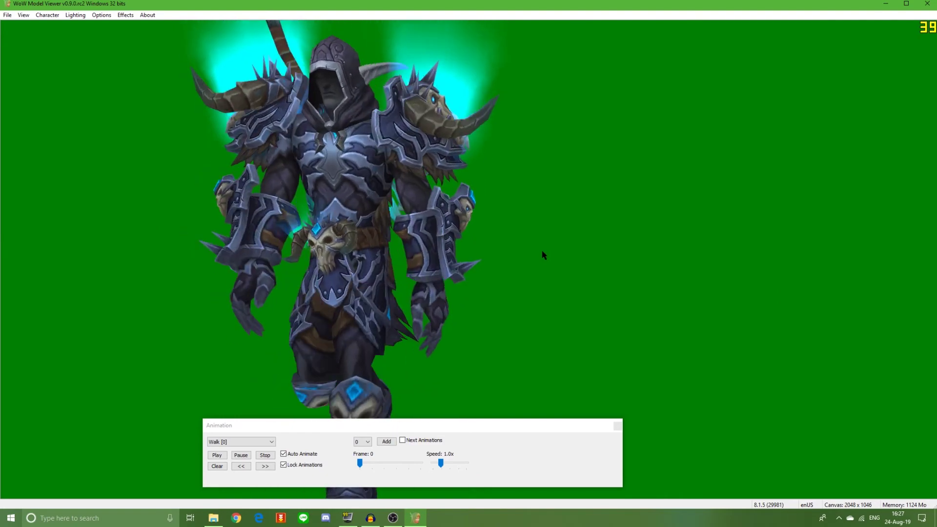
pyautogui.scroll(5, 543, 255)
pyautogui.scroll(-5, 544, 254)
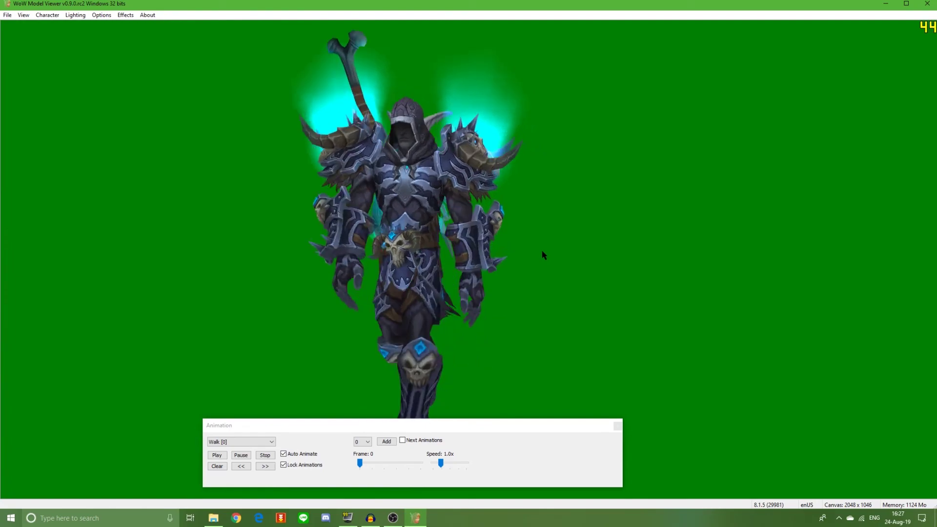
pyautogui.scroll(6, 544, 254)
pyautogui.scroll(-4, 544, 255)
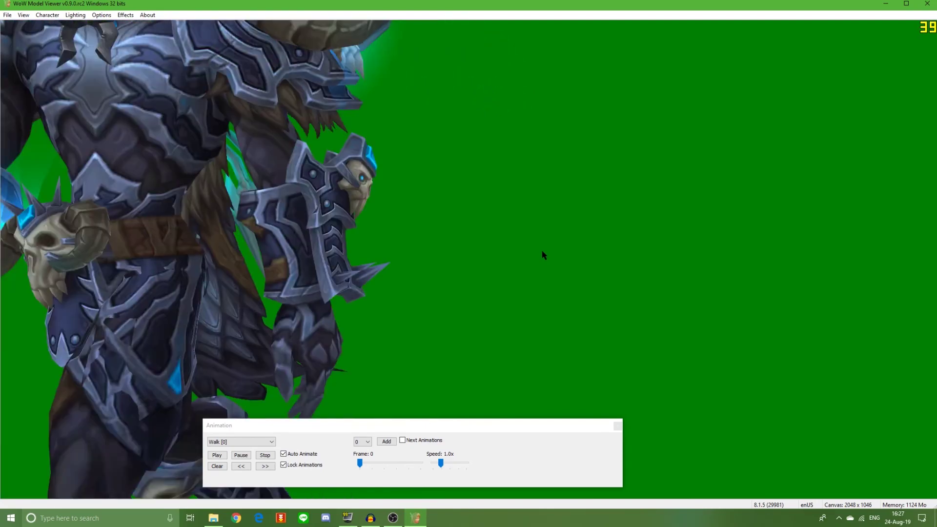
pyautogui.scroll(-4, 543, 254)
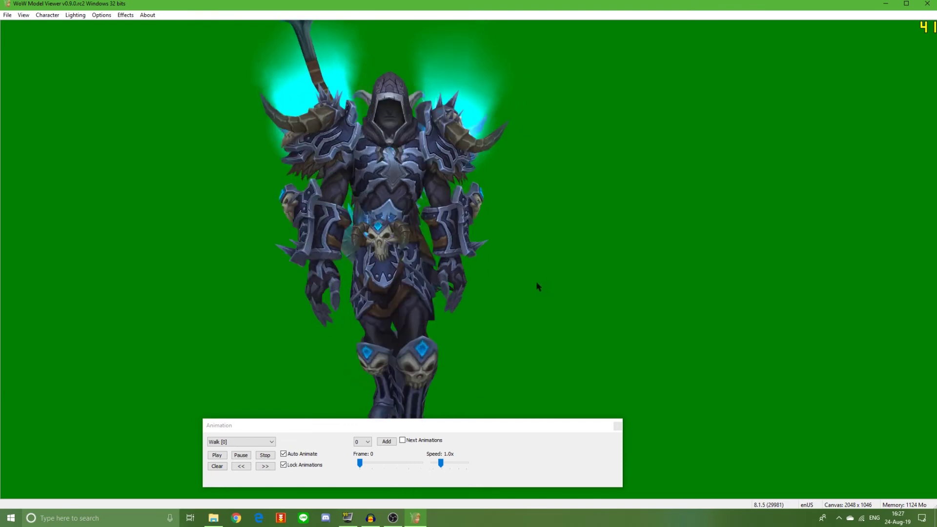
# Enlarge the Animation window, unlock the animations and set the secondary animation to CastStrongLeft [290]
pyautogui.moveTo(435, 419); pyautogui.dragTo(436, 406)
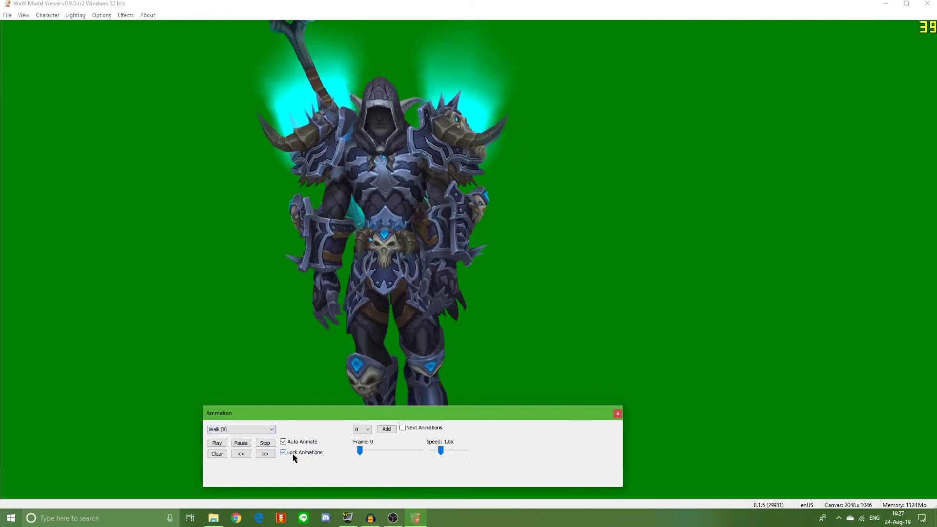
pyautogui.click(292, 454)
pyautogui.click(261, 471)
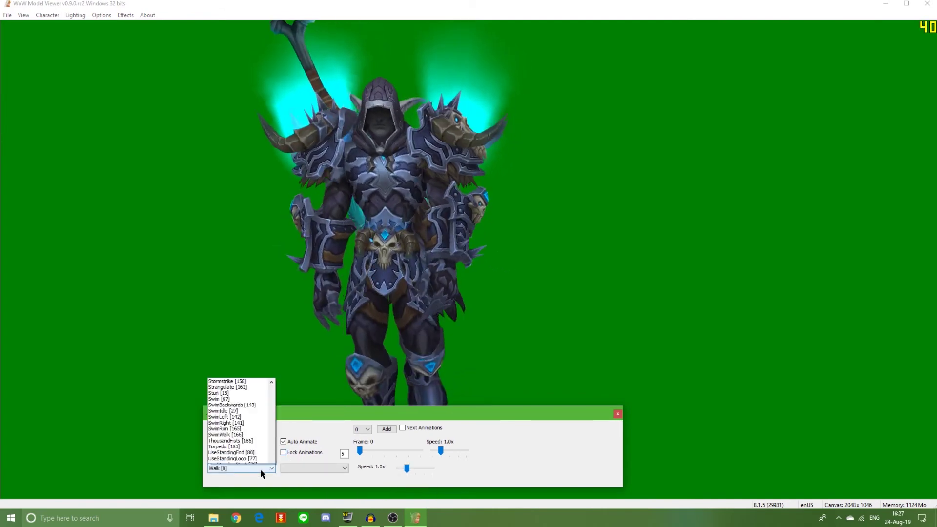
pyautogui.moveTo(274, 446); pyautogui.dragTo(287, 311)
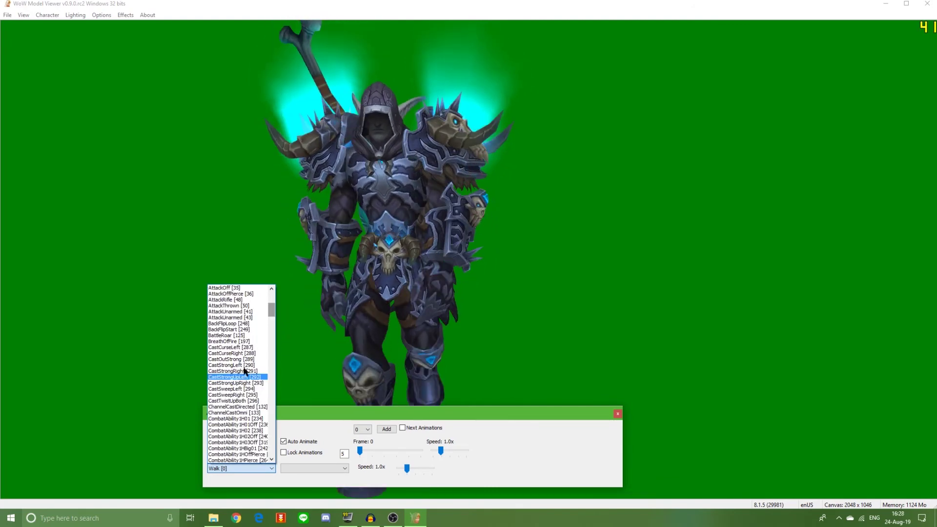
pyautogui.click(244, 366)
pyautogui.moveTo(313, 354); pyautogui.dragTo(369, 351)
pyautogui.click(271, 468)
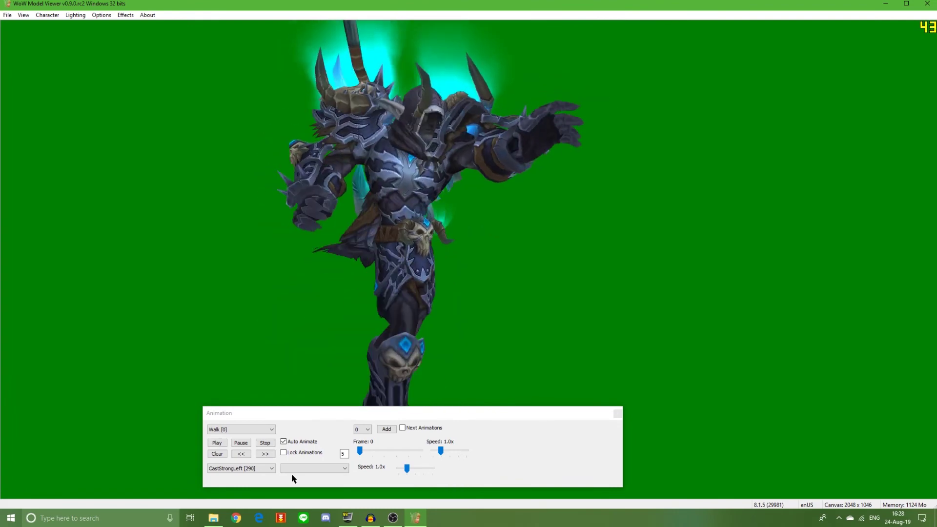
# Set the third animation to AttackBow [70] and lock the animations again
pyautogui.click(300, 467)
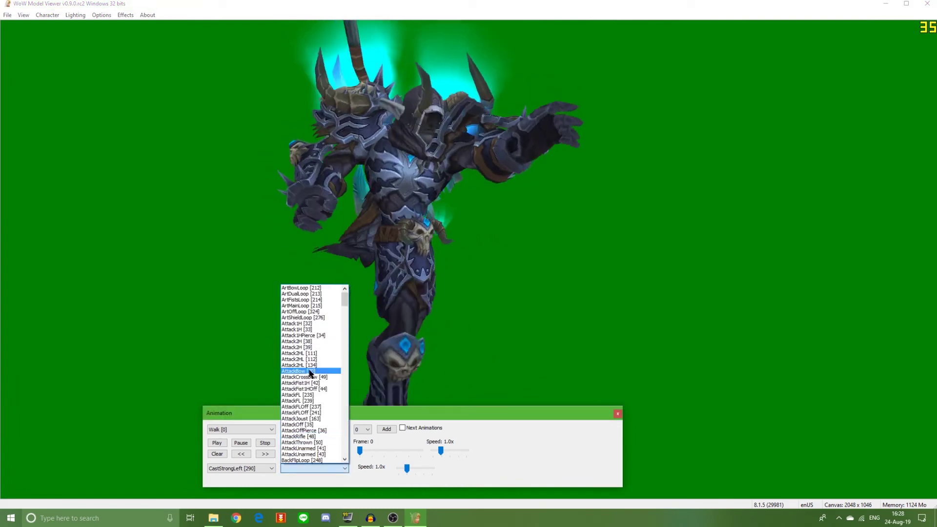
pyautogui.click(311, 371)
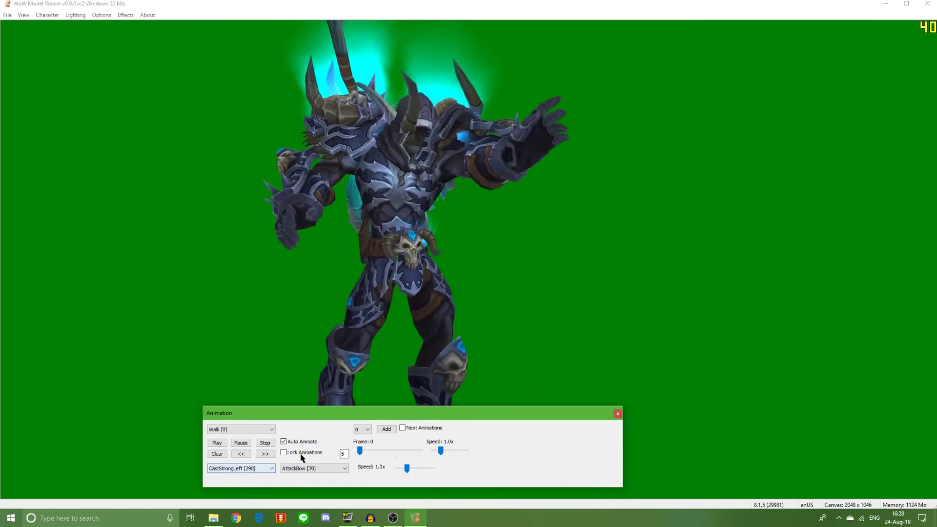
pyautogui.click(301, 455)
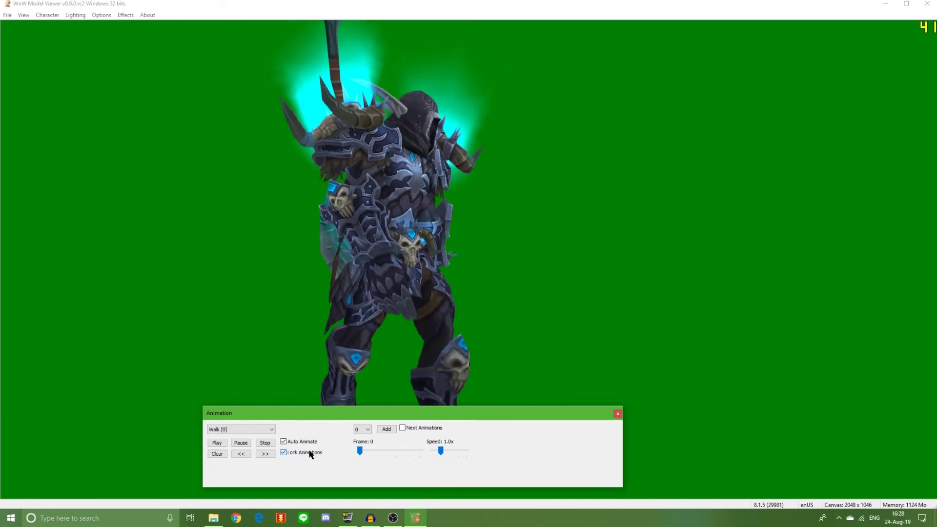
# Unlock the animations and change the third animation to WADead01 [333] and on to Walk [0]
pyautogui.click(310, 453)
pyautogui.click(309, 469)
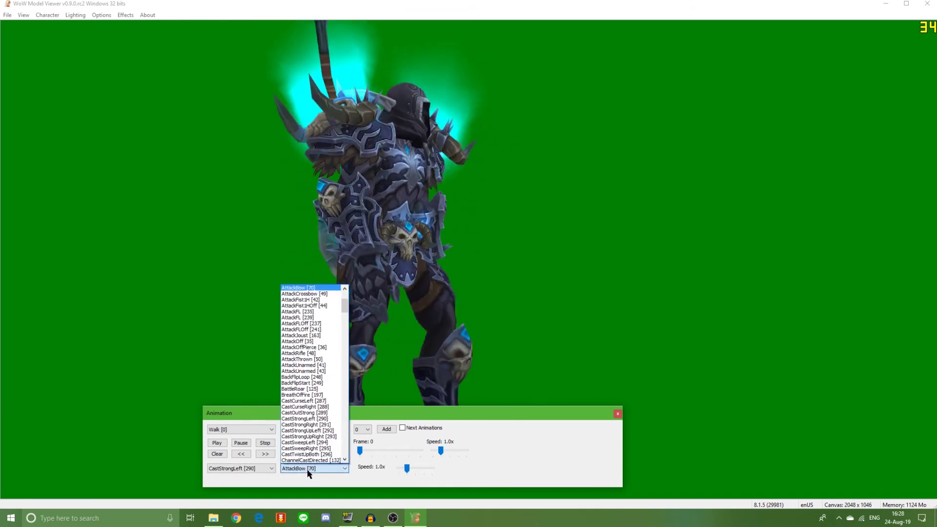
pyautogui.click(308, 470)
pyautogui.press('w')
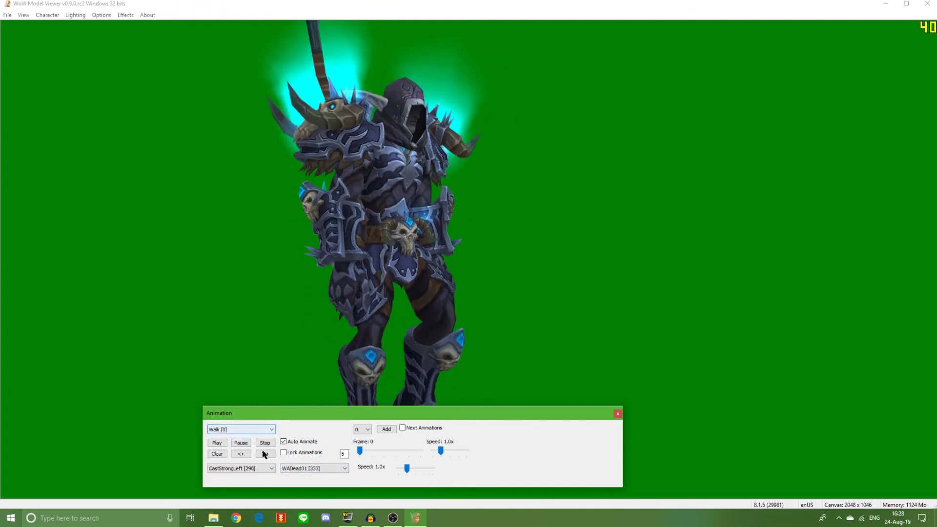
pyautogui.click(308, 469)
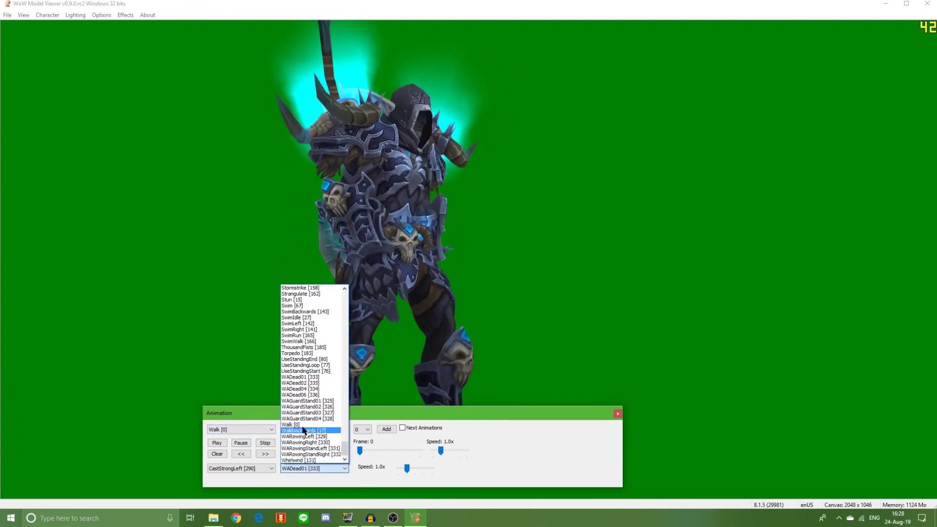
pyautogui.click(299, 424)
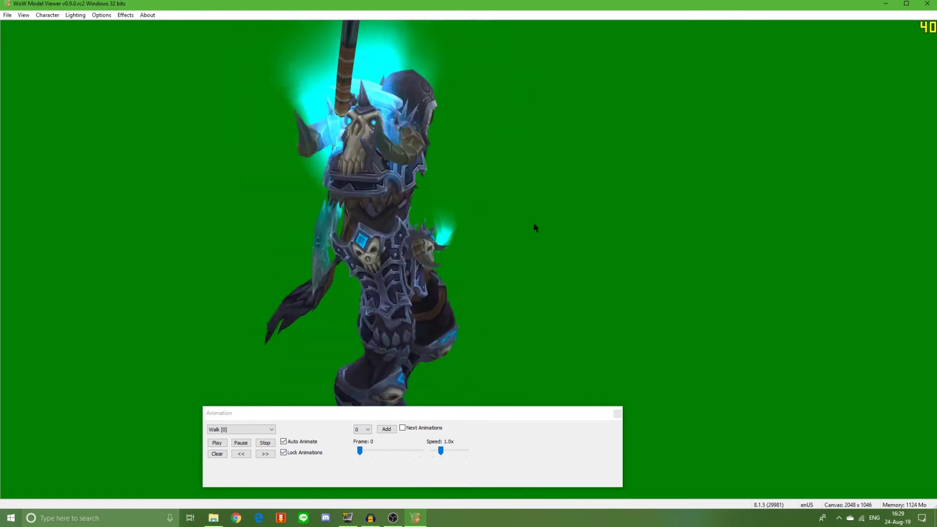
pyautogui.click(305, 453)
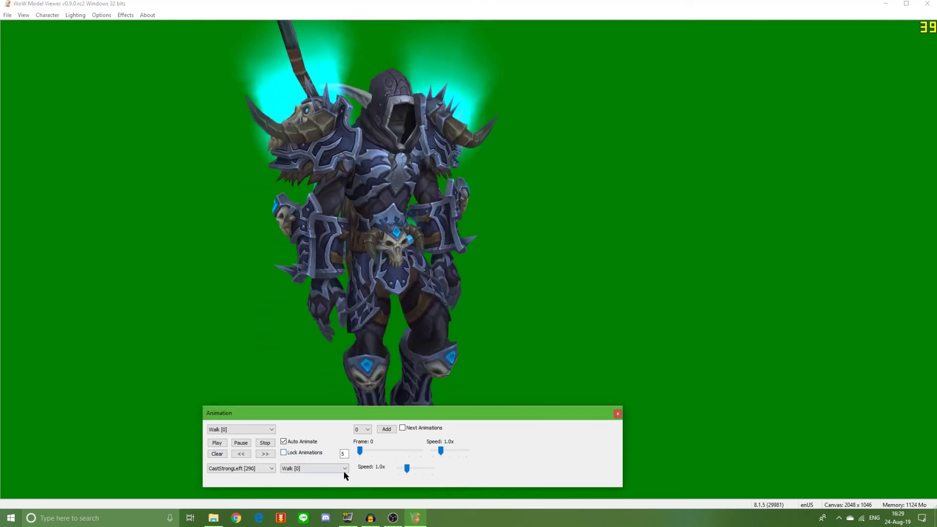
pyautogui.click(319, 473)
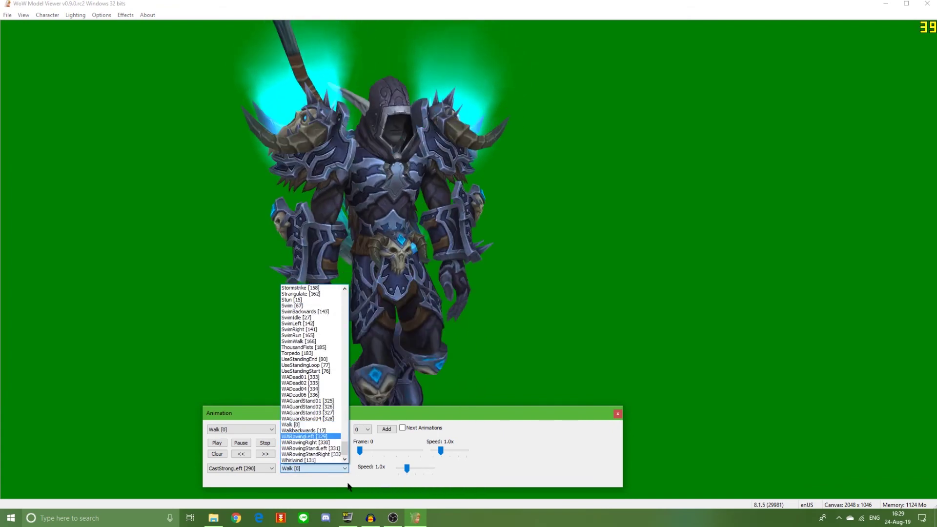
pyautogui.click(468, 243)
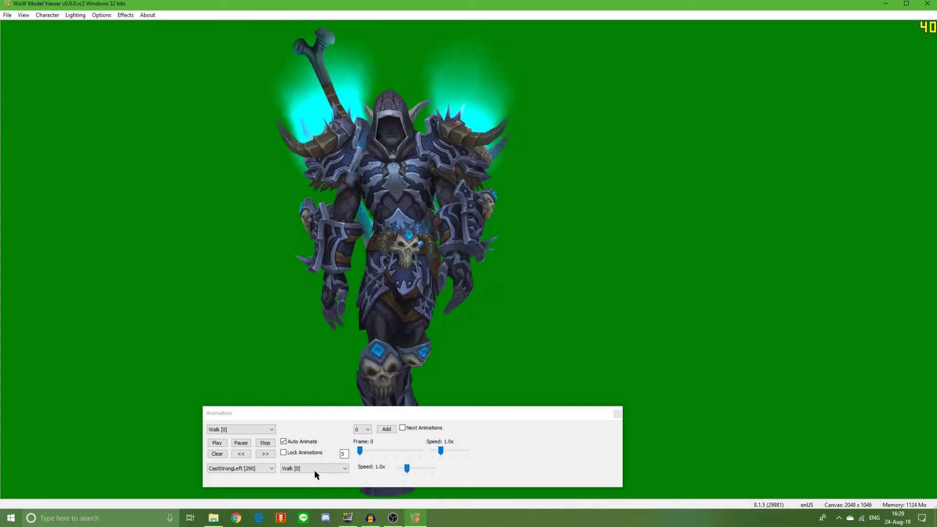
# Change the character's main animation to Strangulate [162]
pyautogui.click(252, 428)
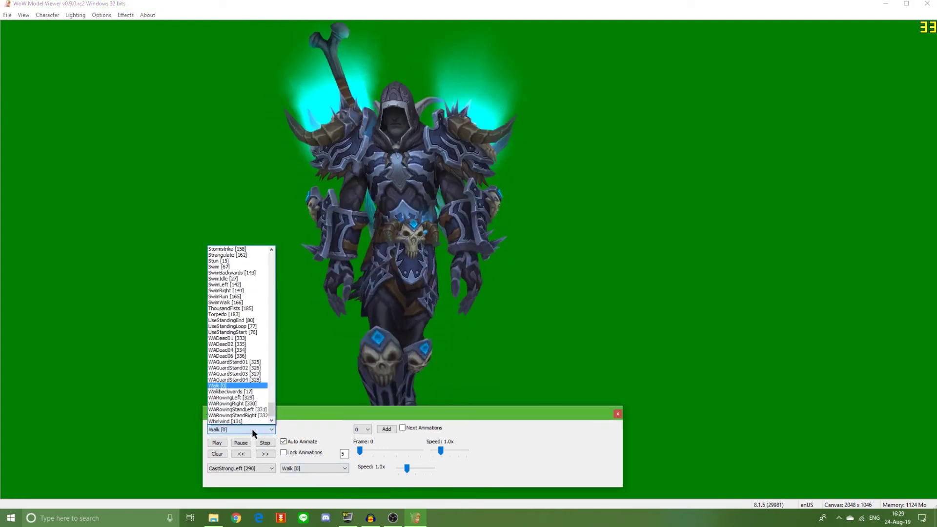
pyautogui.moveTo(270, 414)
pyautogui.mouseDown()
pyautogui.moveTo(266, 362)
pyautogui.moveTo(266, 411)
pyautogui.mouseUp()
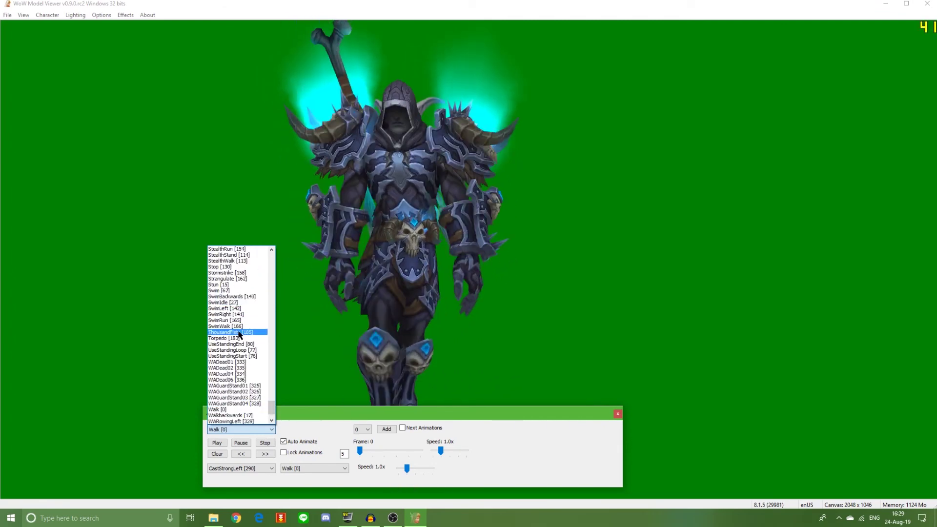
pyautogui.scroll(1, 248, 303)
pyautogui.scroll(2, 247, 301)
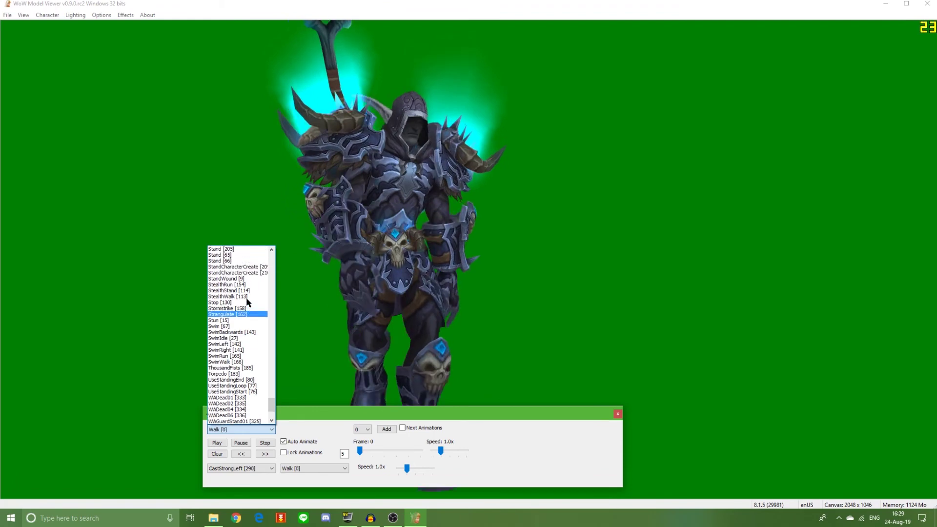
pyautogui.click(251, 314)
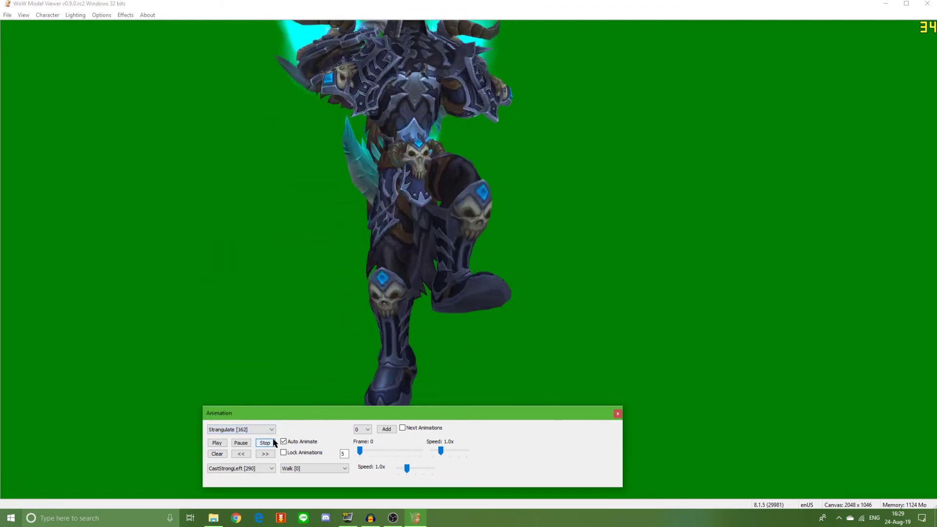
# Change the secondary animation to Swim [67]
pyautogui.click(270, 469)
pyautogui.click(270, 472)
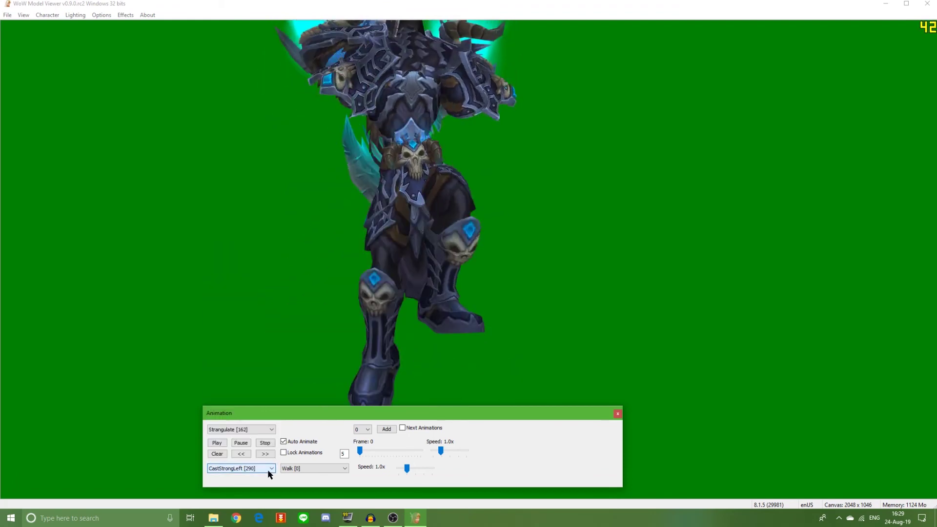
pyautogui.press('s')
pyautogui.click(269, 472)
pyautogui.click(270, 471)
pyautogui.press('w')
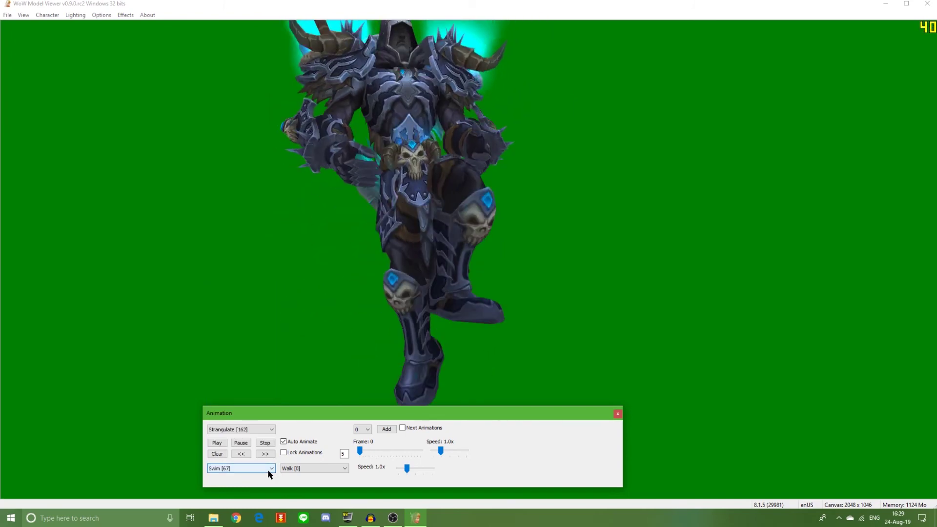
# Try WARowingStandRight as the third animation and replace it with AttackBow [70], keeping the character in view
pyautogui.click(302, 470)
pyautogui.click(302, 469)
pyautogui.scroll(-5, 301, 472)
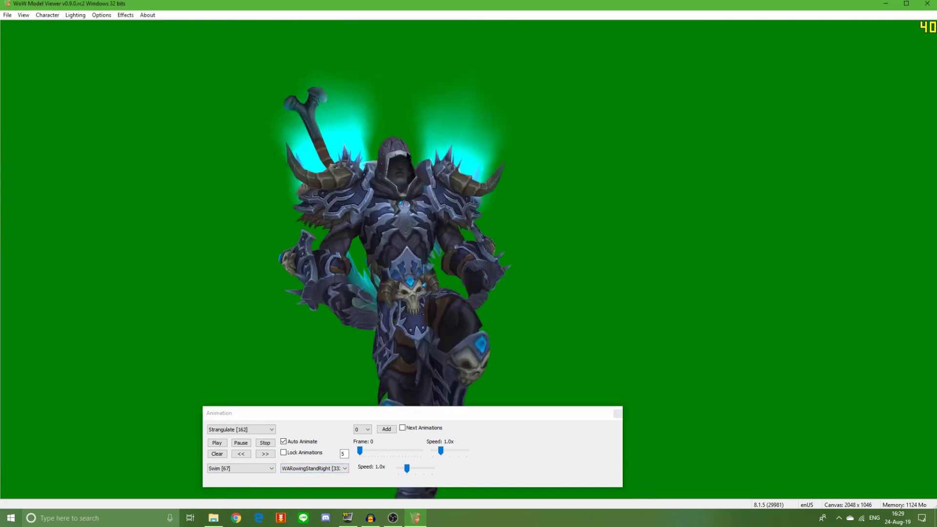
pyautogui.click(316, 470)
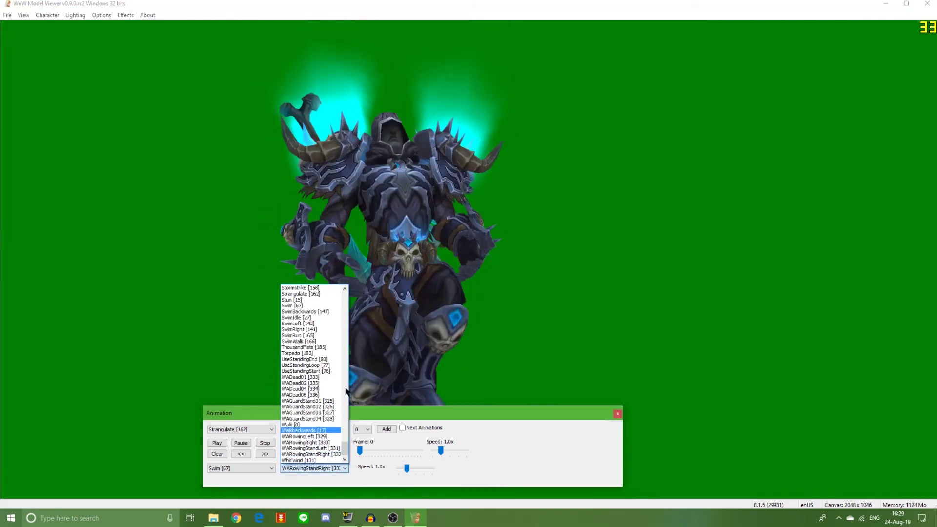
pyautogui.moveTo(346, 430); pyautogui.dragTo(345, 289)
pyautogui.click(305, 322)
pyautogui.scroll(-2, 315, 468)
pyautogui.scroll(-3, 316, 470)
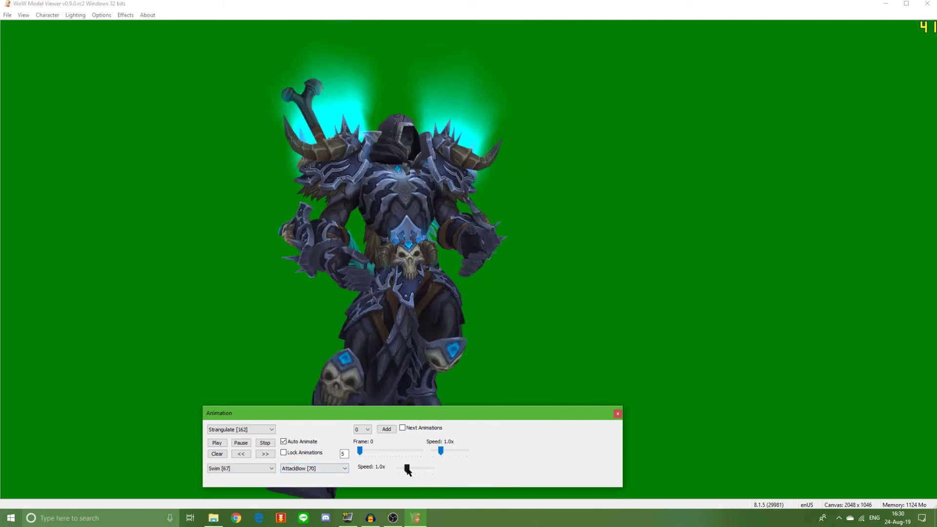
# Raise both the third animation's speed and the main animation's speed to 4.0x
pyautogui.moveTo(407, 470); pyautogui.dragTo(497, 447)
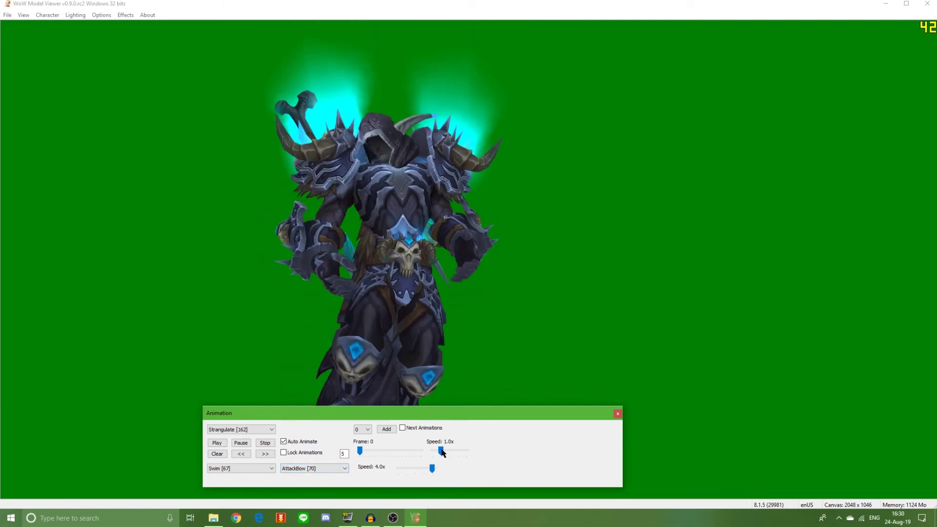
pyautogui.click(473, 318)
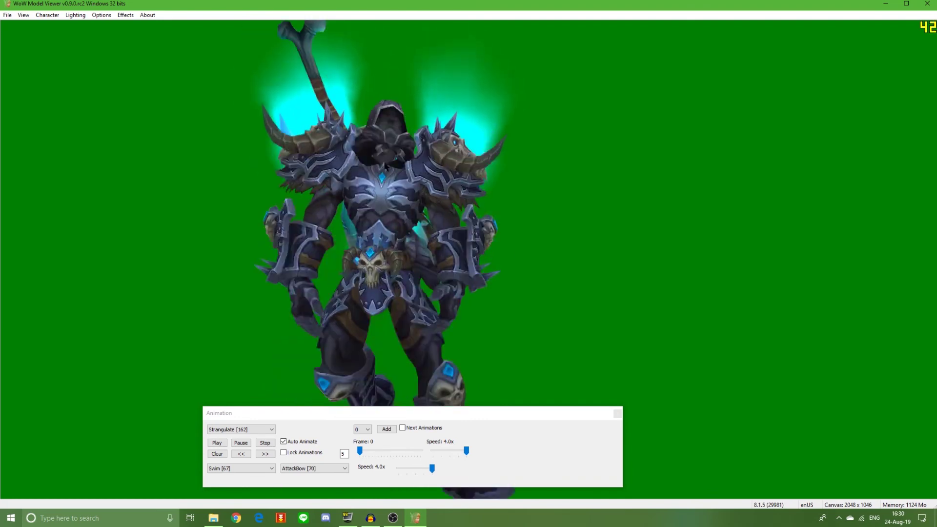
# Pause the character's animation and try to scrub through its frames
pyautogui.click(240, 443)
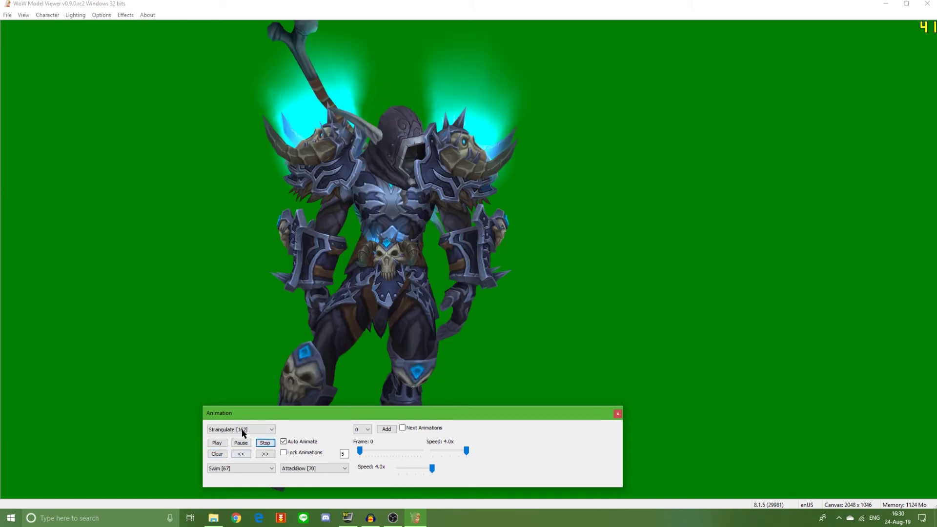
pyautogui.moveTo(401, 301); pyautogui.dragTo(411, 301)
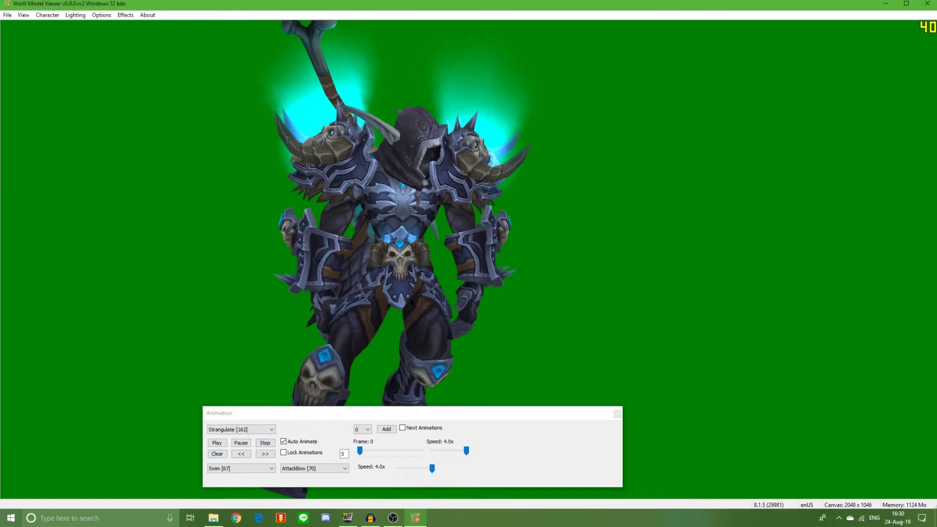
pyautogui.click(360, 452)
pyautogui.moveTo(362, 452); pyautogui.dragTo(427, 460)
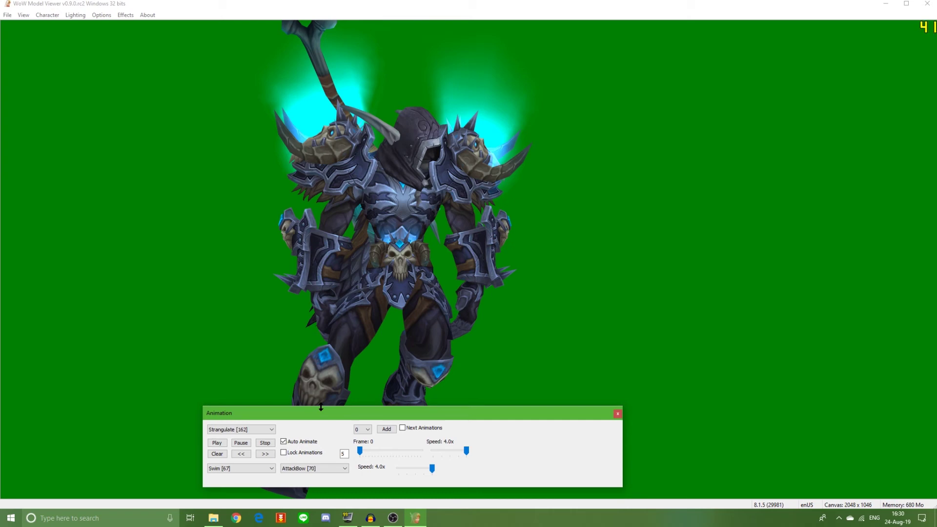
# Show the file list window again
pyautogui.click(23, 15)
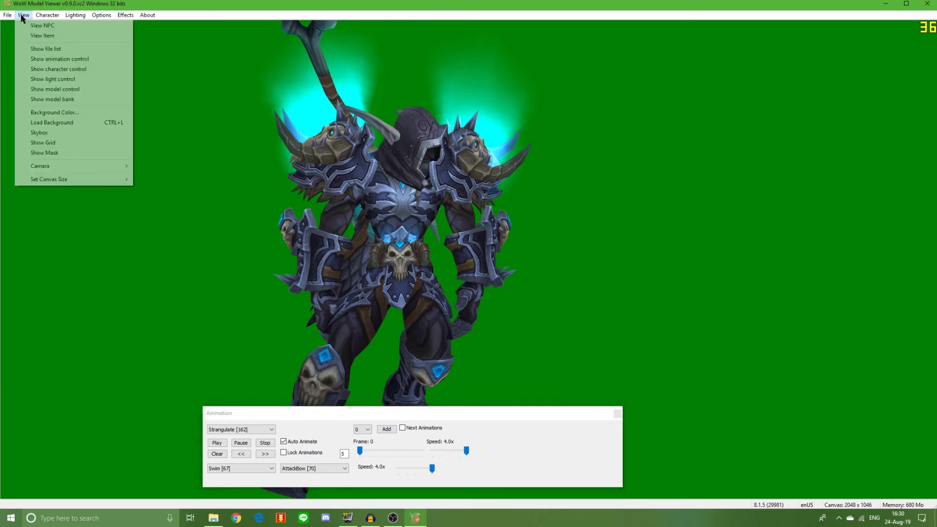
pyautogui.click(63, 50)
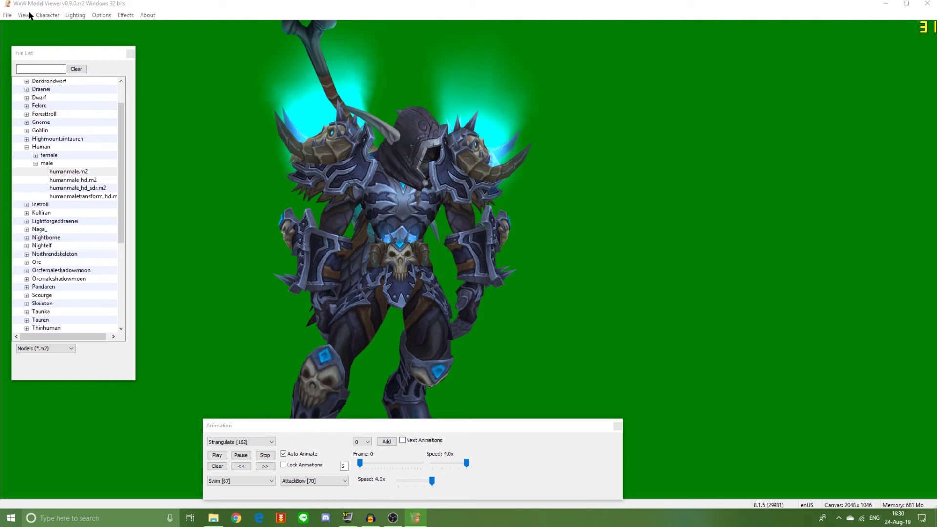
# Collapse the Human and Character folders and expand the Creature folder in the file list
pyautogui.click(27, 147)
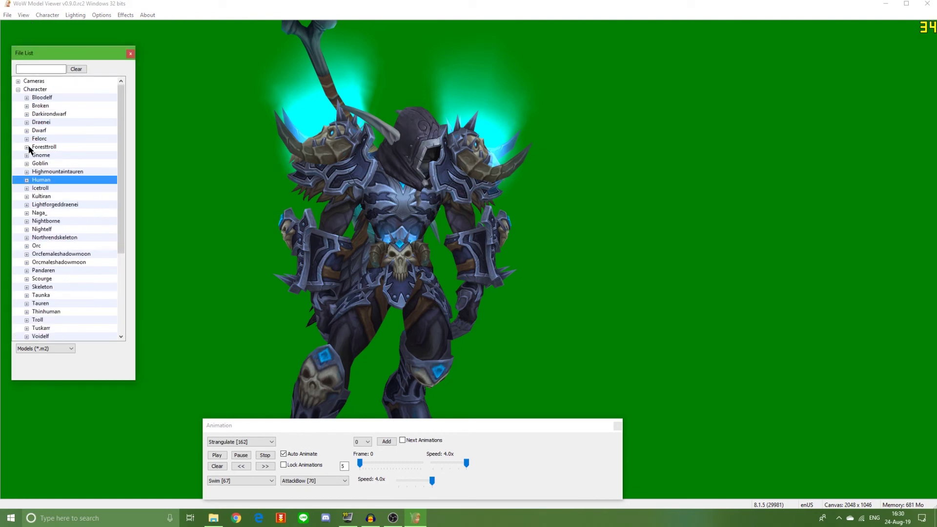
pyautogui.click(18, 90)
pyautogui.click(18, 98)
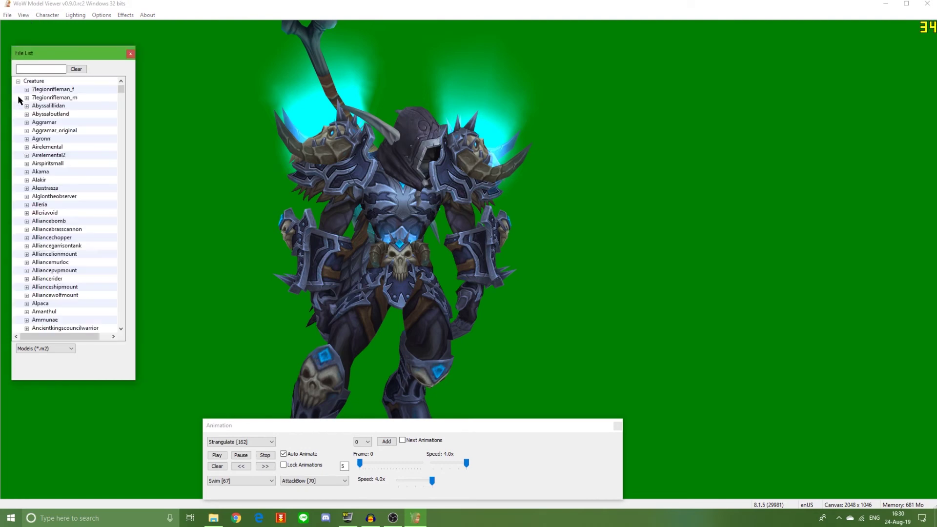
pyautogui.scroll(-4, 64, 190)
pyautogui.scroll(5, 55, 180)
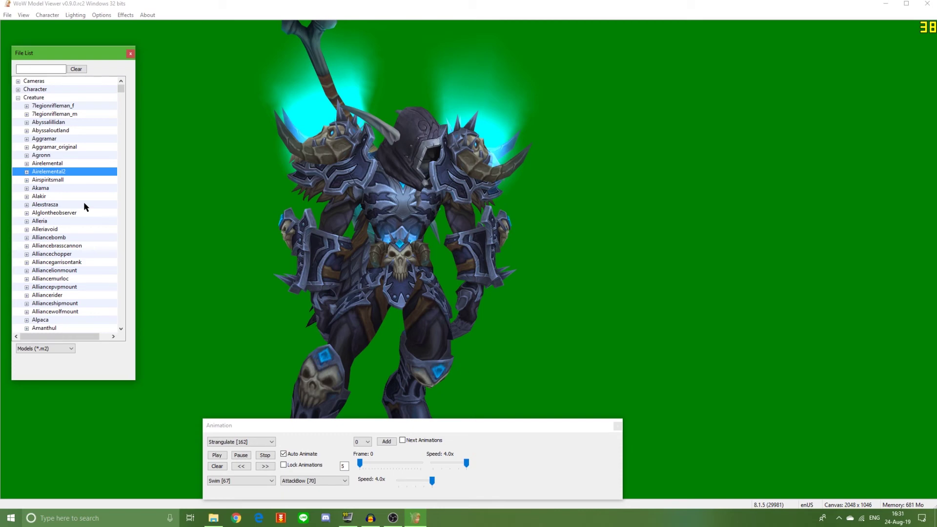
# Find the Kithix folder among the creatures and load its kithix.m2 model
pyautogui.moveTo(117, 91); pyautogui.dragTo(125, 115)
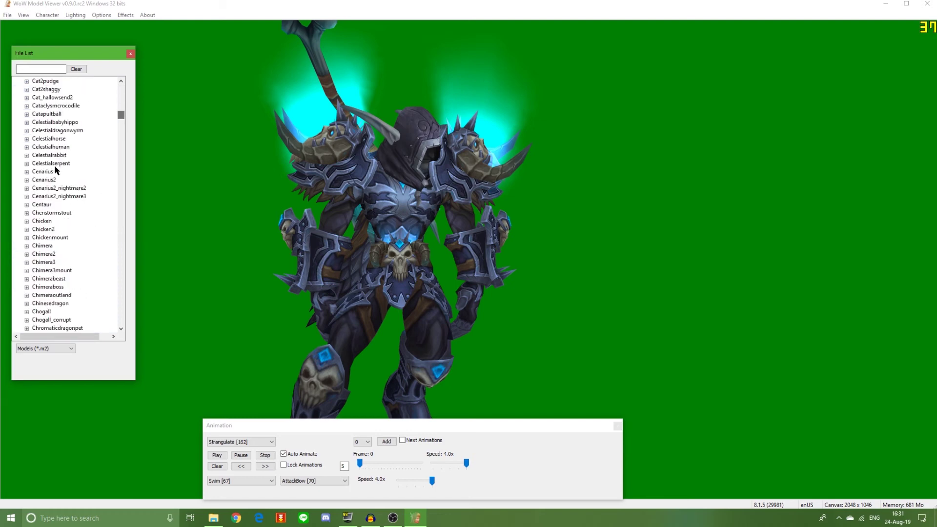
pyautogui.click(54, 165)
pyautogui.scroll(-9, 43, 224)
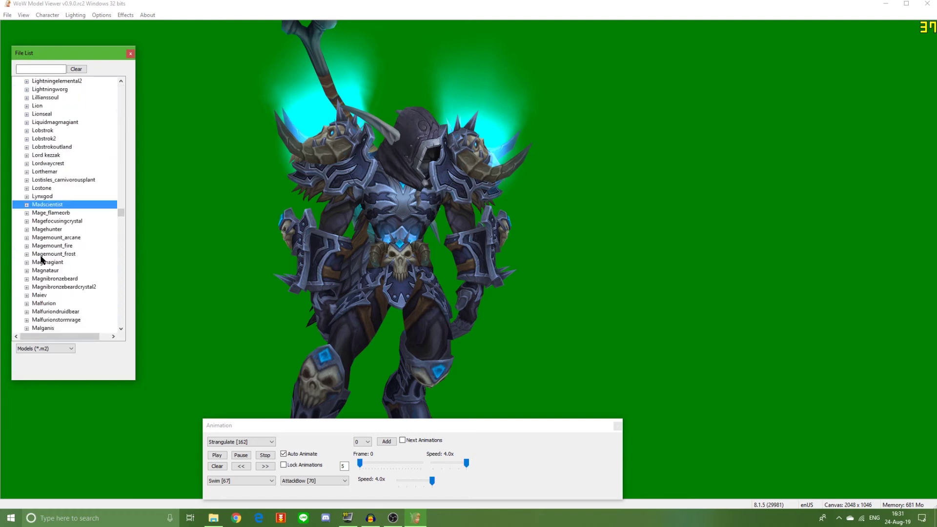
pyautogui.scroll(-20, 70, 276)
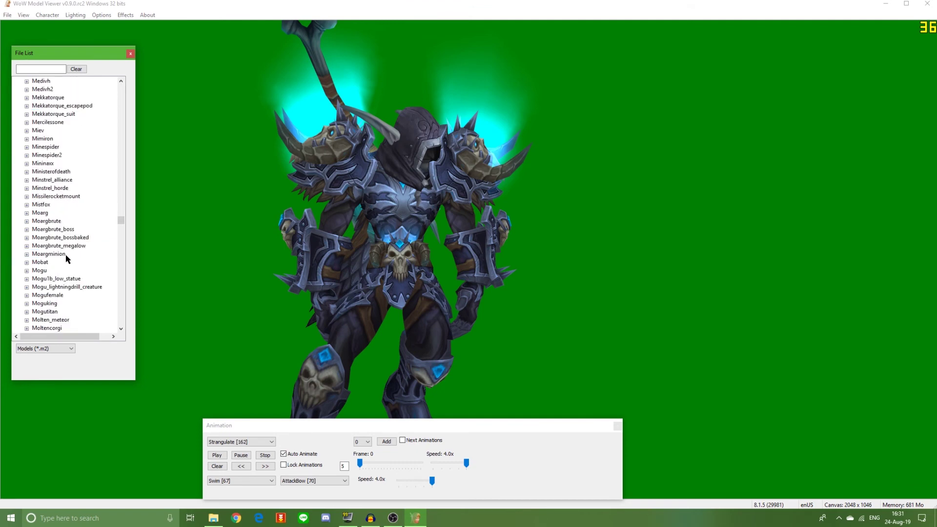
pyautogui.scroll(-3, 63, 251)
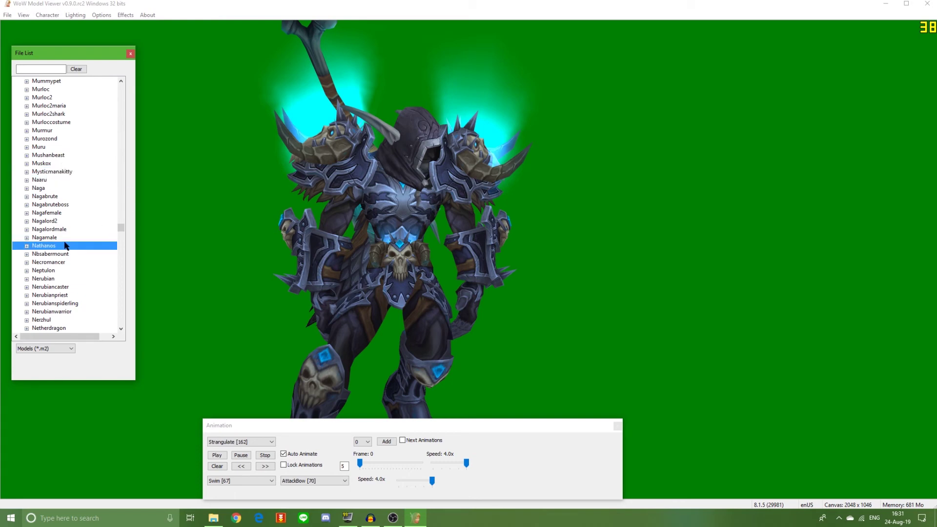
pyautogui.click(57, 197)
pyautogui.scroll(8, 56, 197)
pyautogui.click(57, 197)
pyautogui.press('k')
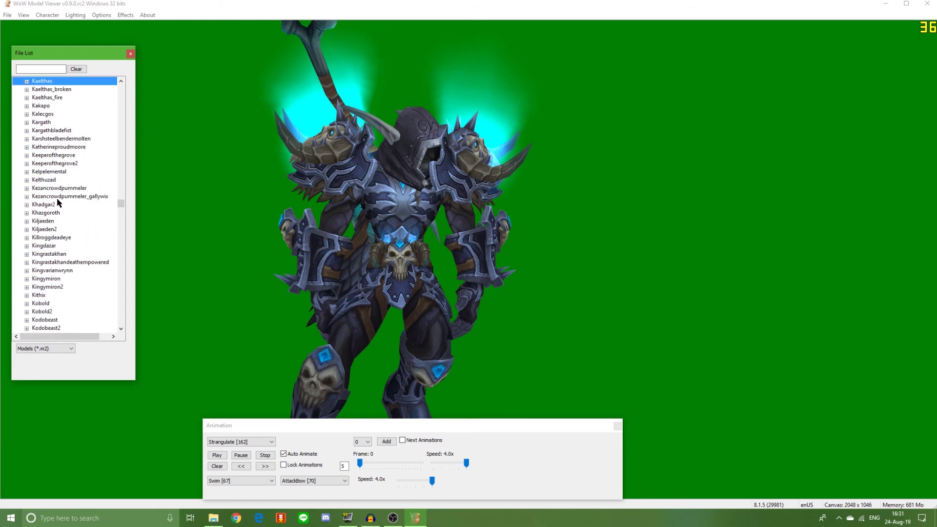
pyautogui.click(32, 296)
pyautogui.click(27, 295)
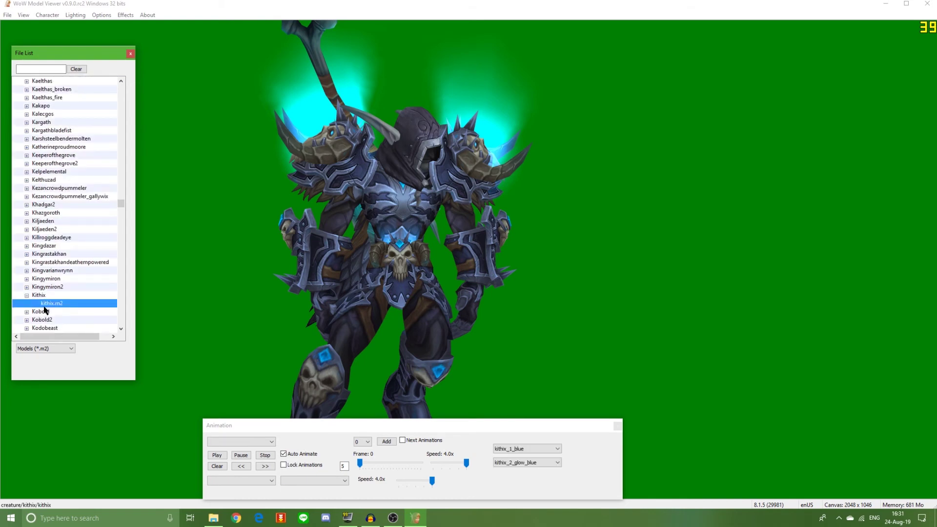
# Try the KITHIX_1_RED skin, switch back to a spiked KITHIX_1_BLUE variant, and frame the whole creature at an angle
pyautogui.click(313, 442)
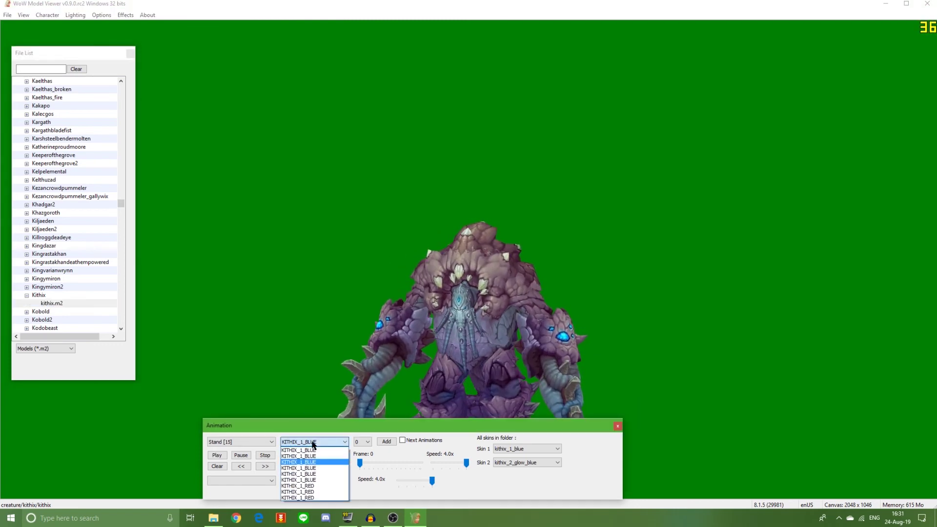
pyautogui.click(315, 450)
pyautogui.scroll(-6, 318, 446)
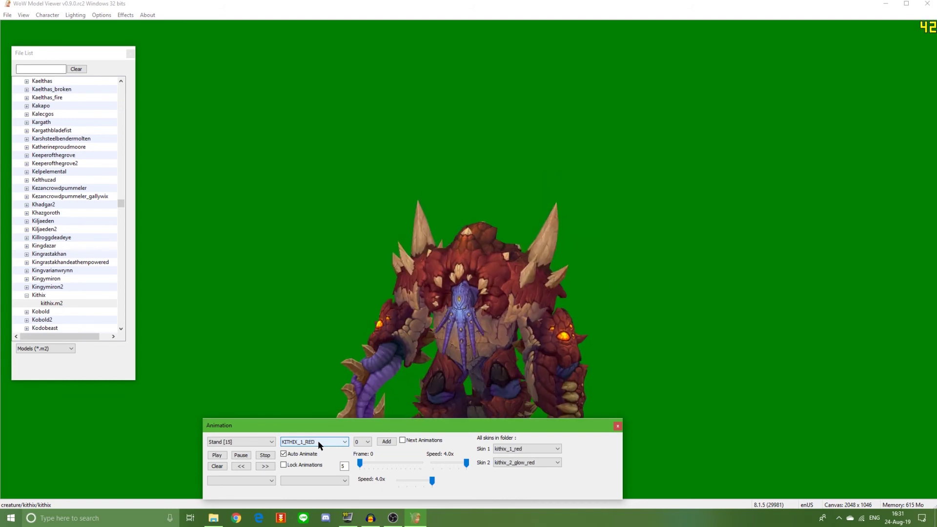
pyautogui.moveTo(472, 307); pyautogui.dragTo(505, 307)
pyautogui.moveTo(505, 306); pyautogui.dragTo(502, 271, button='right')
pyautogui.scroll(5, 341, 442)
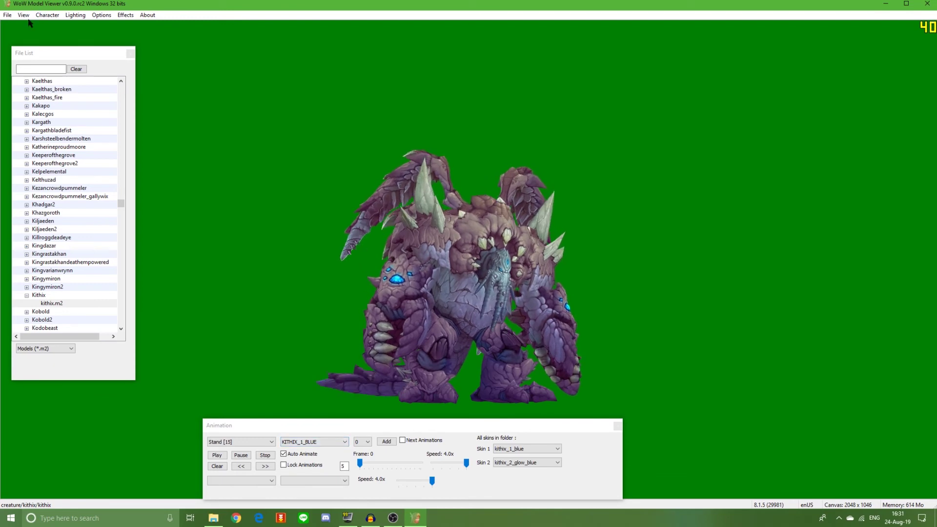
pyautogui.click(48, 181)
pyautogui.scroll(-4, 54, 191)
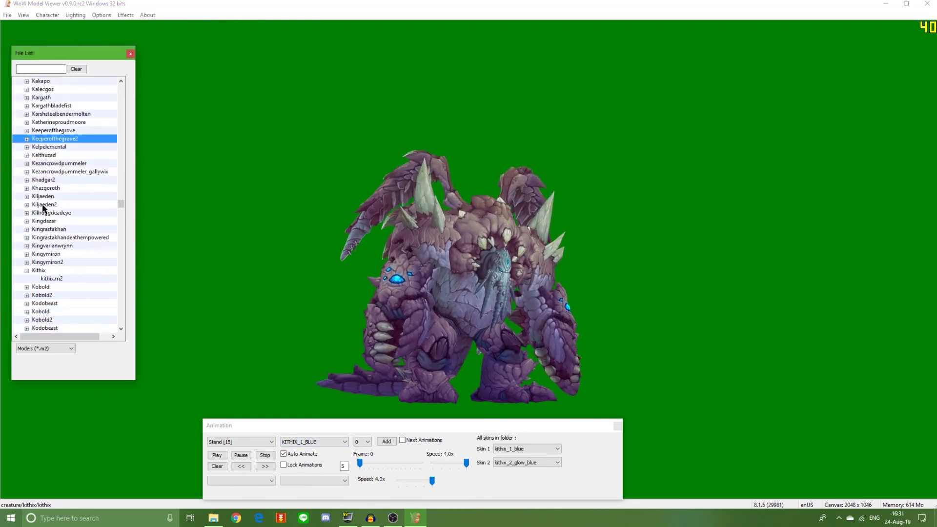
pyautogui.scroll(3, 57, 198)
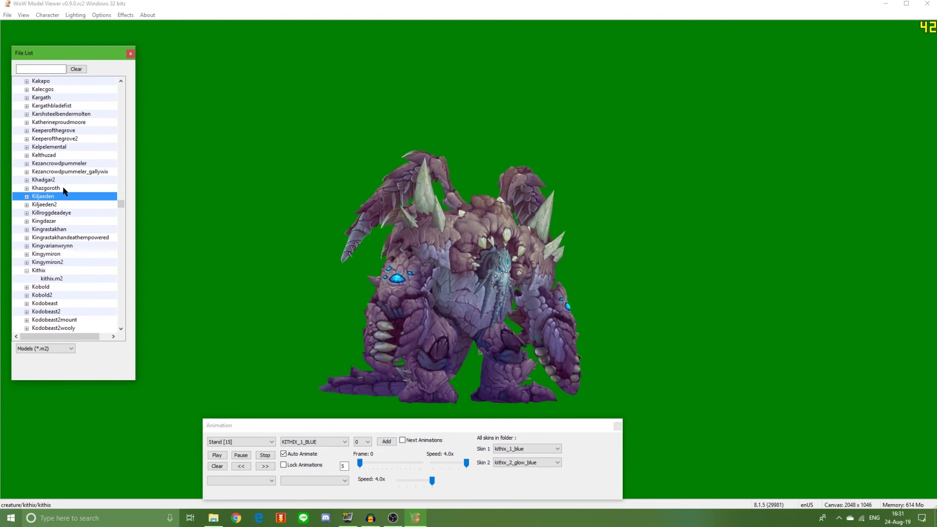
# Open the NPC models list and filter it by "ford"
pyautogui.click(23, 14)
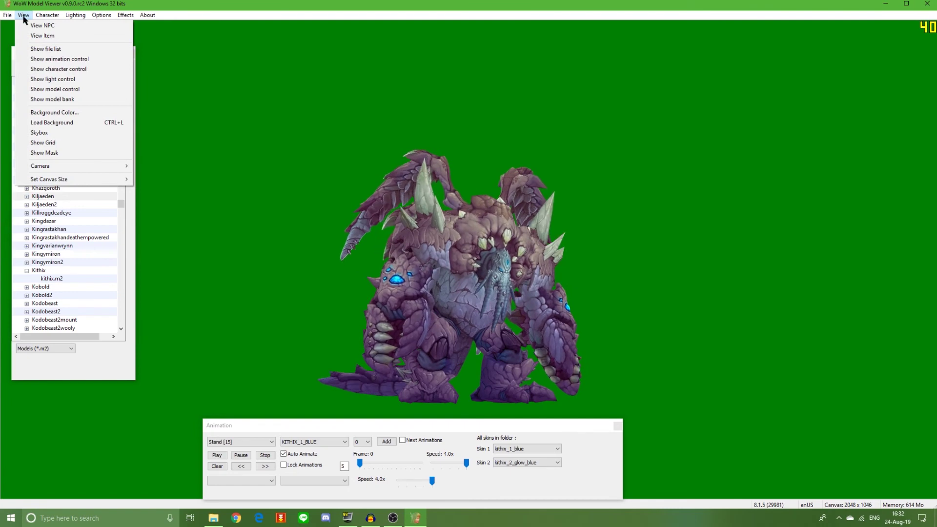
pyautogui.click(37, 27)
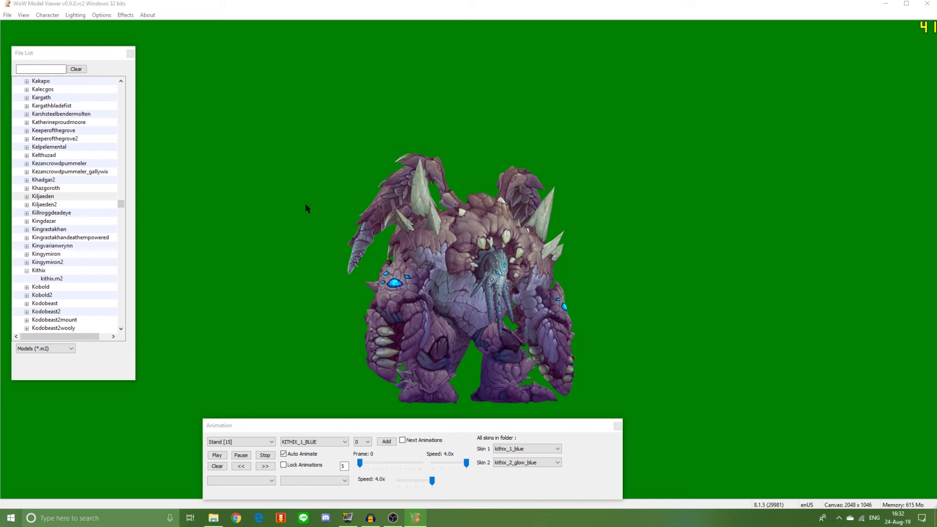
pyautogui.press('F11')
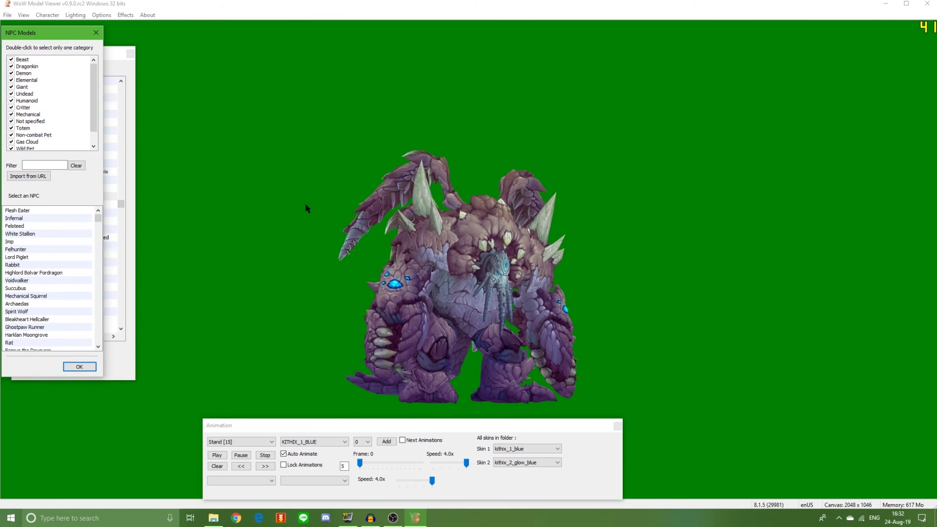
pyautogui.click(27, 101)
pyautogui.click(27, 93)
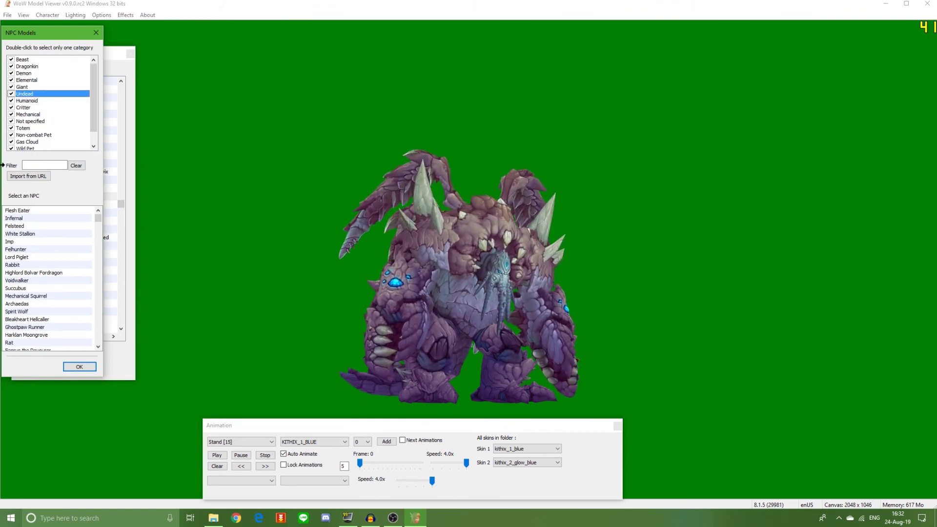
pyautogui.click(60, 163)
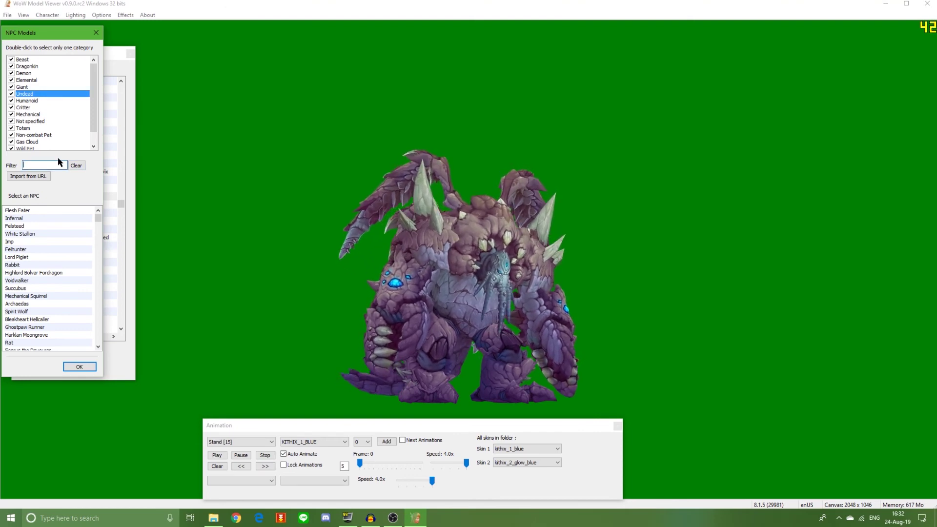
pyautogui.moveTo(99, 220)
pyautogui.mouseDown()
pyautogui.moveTo(103, 322)
pyautogui.moveTo(111, 211)
pyautogui.mouseUp()
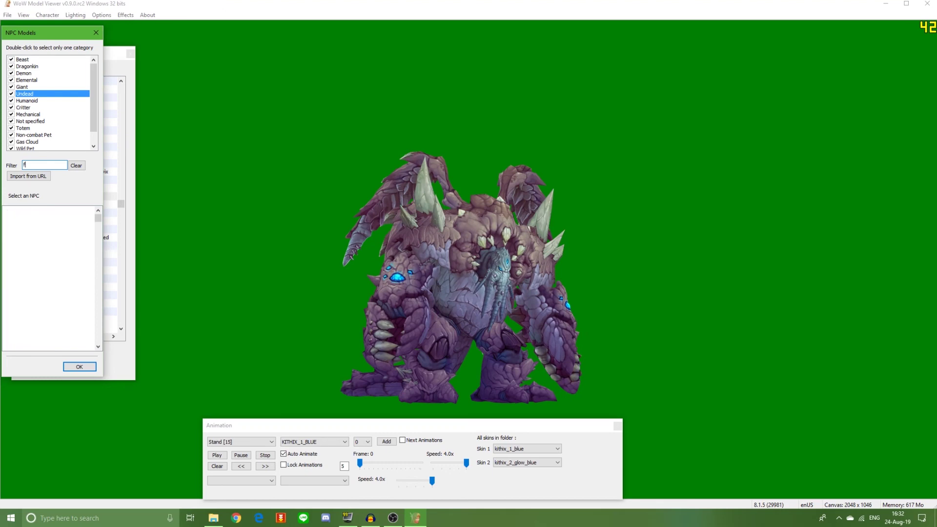
pyautogui.write('ord')
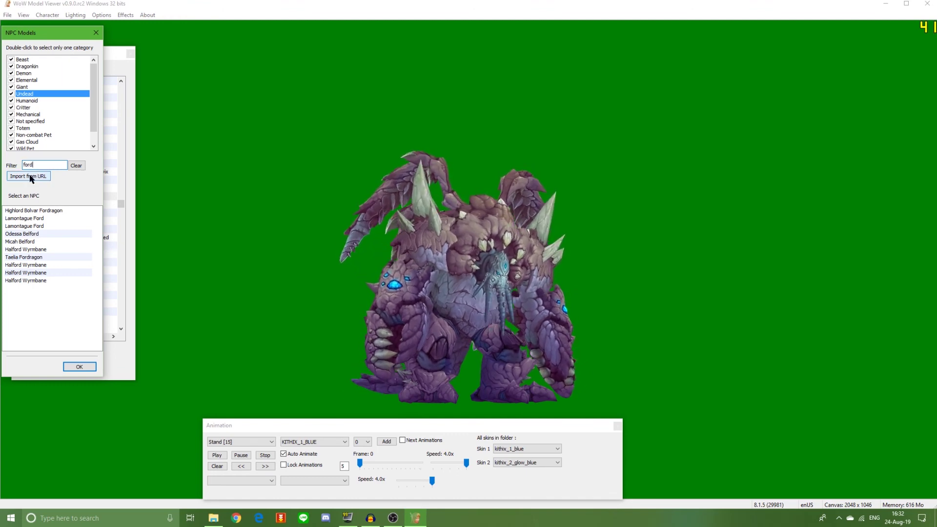
# Open the NPC import from URL, switch to Chrome and copy the address of Wowhead's Highlord Tirion Fordring page
pyautogui.click(30, 176)
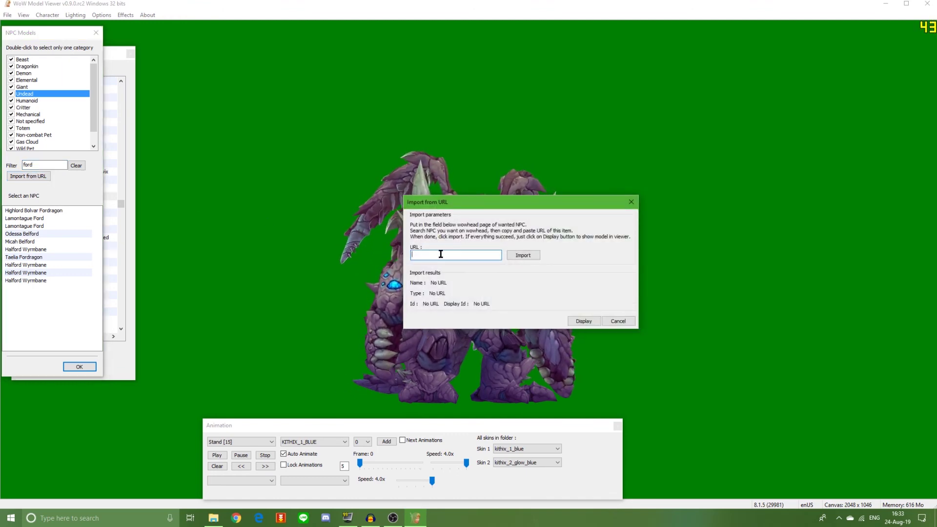
pyautogui.click(239, 517)
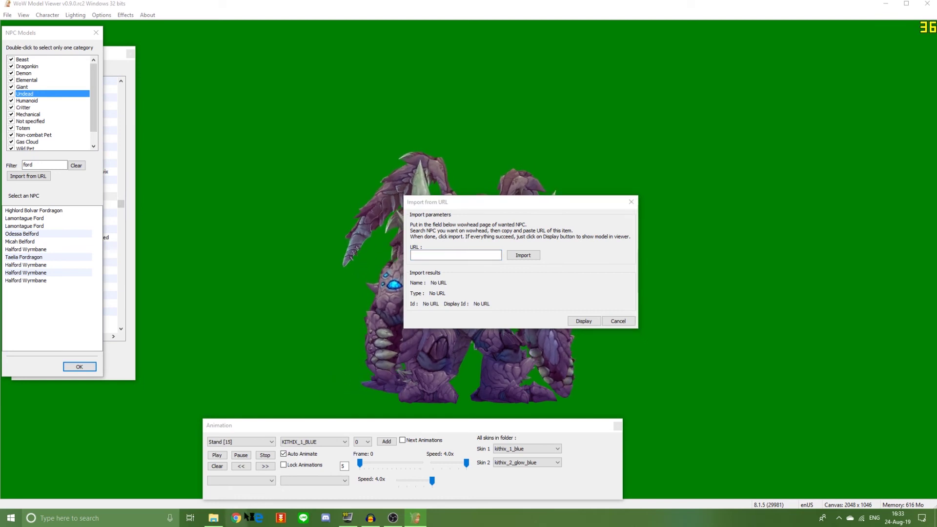
pyautogui.click(489, 254)
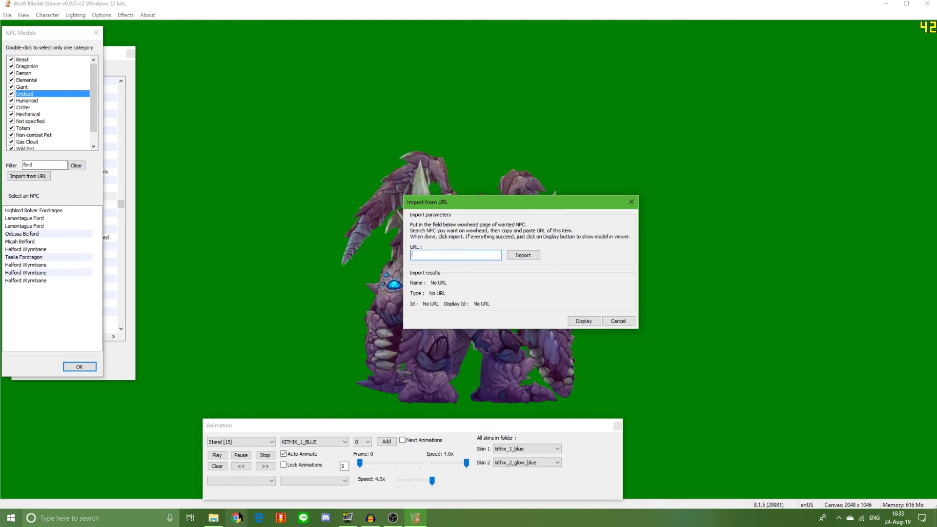
pyautogui.click(238, 518)
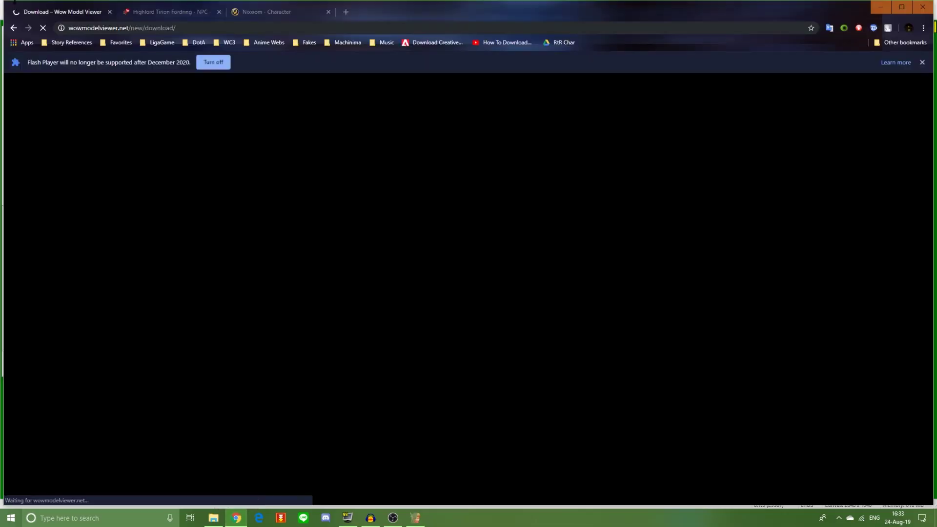
pyautogui.click(181, 12)
pyautogui.click(63, 30)
pyautogui.hotkey('ctrl', 'c')
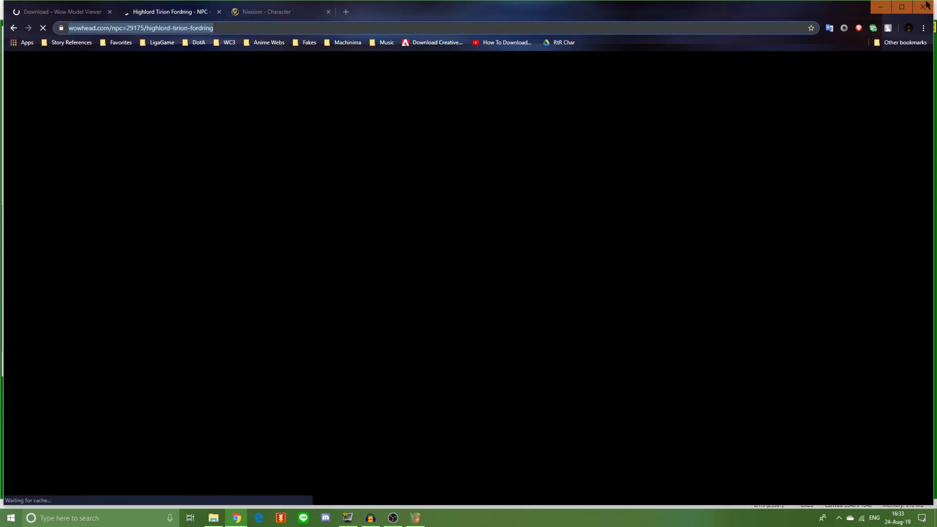
# Return to WoW Model Viewer, import the NPC from the copied highlord-tirion-fordring URL and display its model
pyautogui.click(881, 6)
pyautogui.hotkey('ctrl', 'v')
pyautogui.click(523, 255)
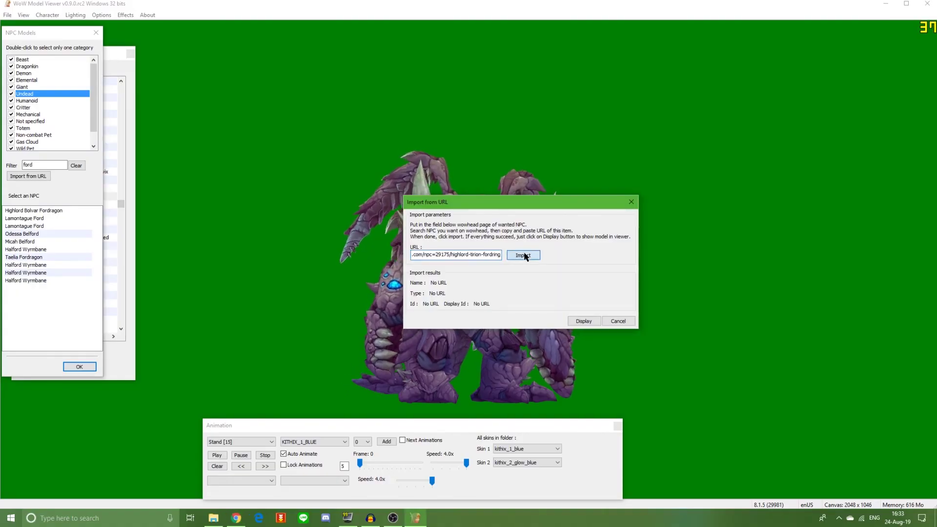
pyautogui.moveTo(563, 201); pyautogui.dragTo(722, 133)
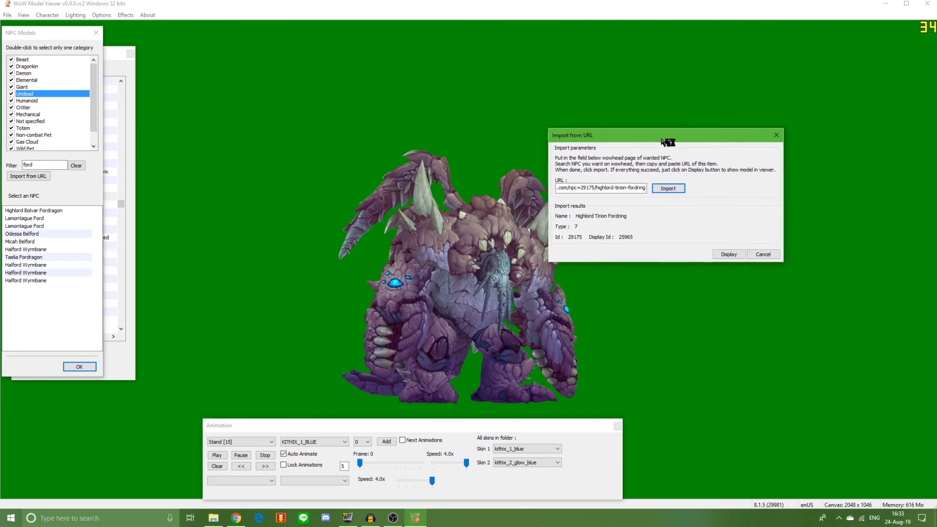
pyautogui.click(741, 253)
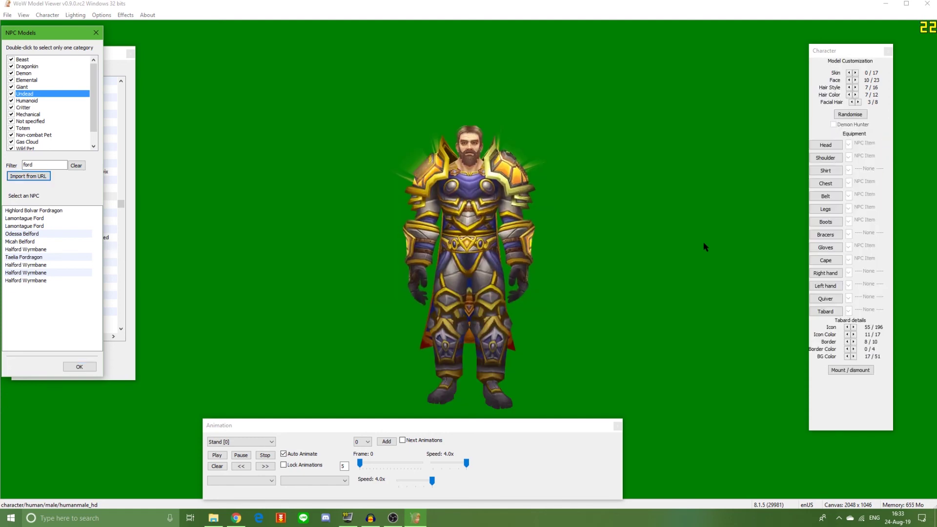
# Examine the imported Tirion Fordring model's face, armor and proportions up close and from different angles
pyautogui.moveTo(617, 233); pyautogui.dragTo(604, 250)
pyautogui.scroll(3, 542, 196)
pyautogui.moveTo(542, 161); pyautogui.dragTo(516, 142)
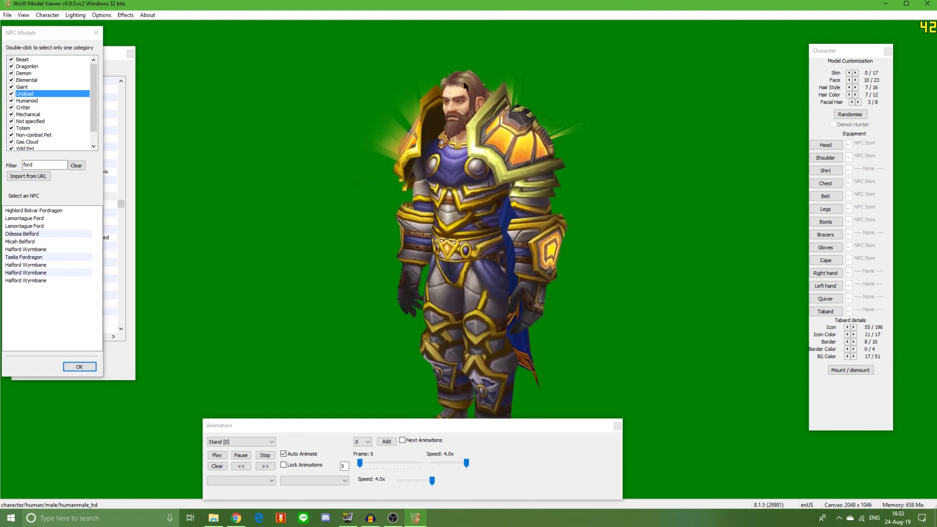
pyautogui.scroll(3, 473, 90)
pyautogui.scroll(-3, 474, 90)
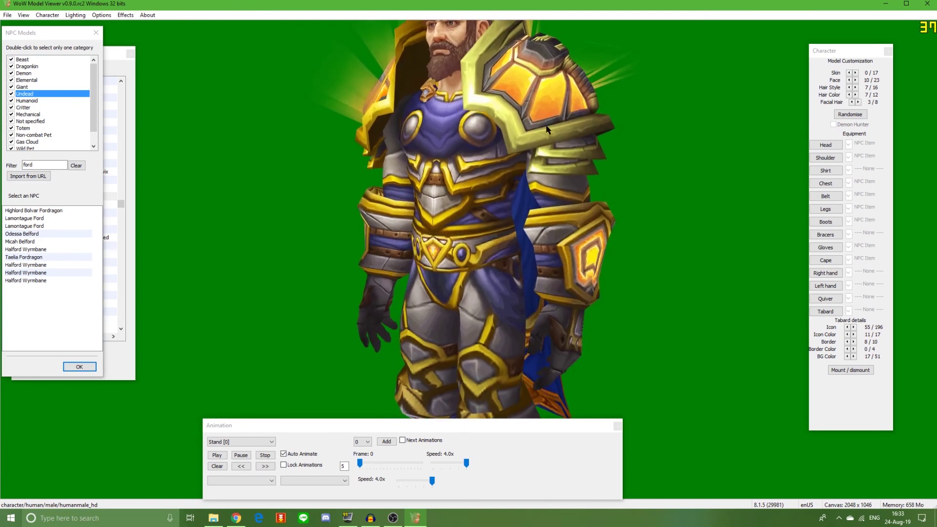
pyautogui.scroll(4, 485, 176)
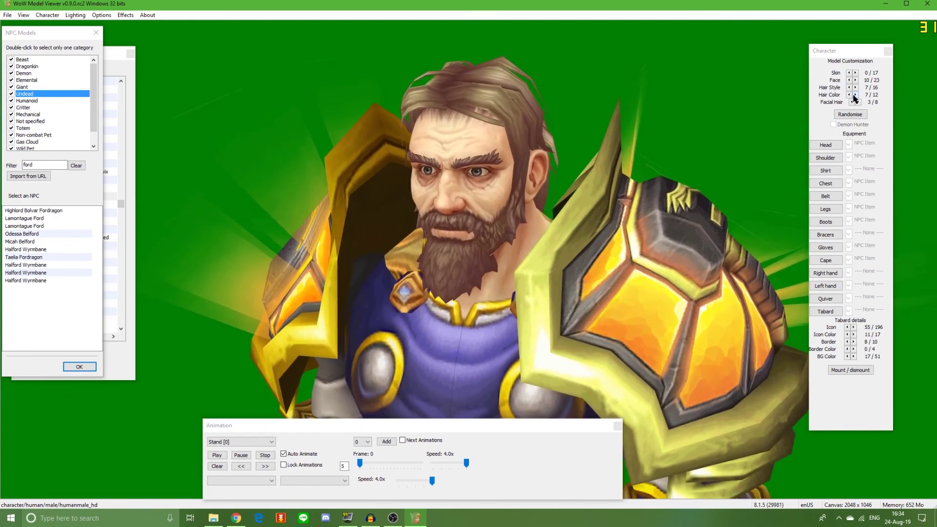
pyautogui.scroll(-5, 635, 230)
pyautogui.moveTo(549, 312); pyautogui.dragTo(635, 280)
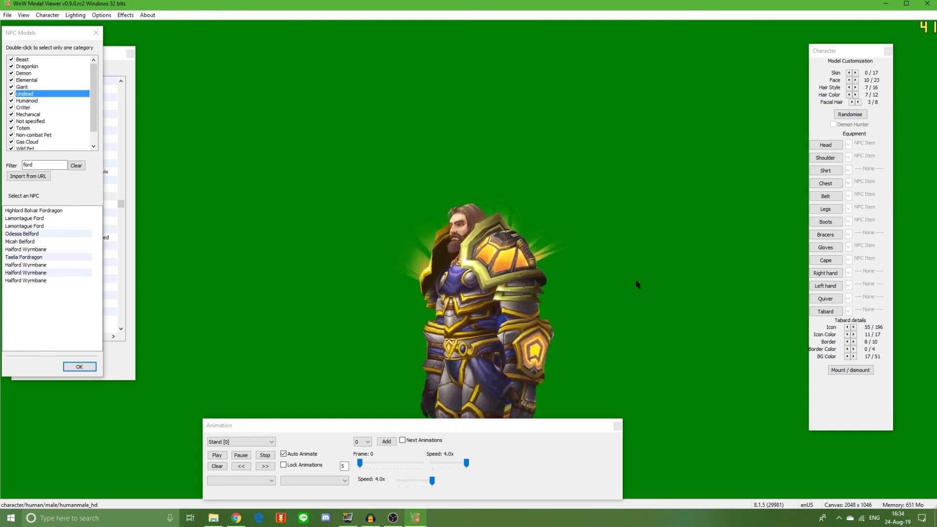
pyautogui.moveTo(635, 284); pyautogui.dragTo(471, 239)
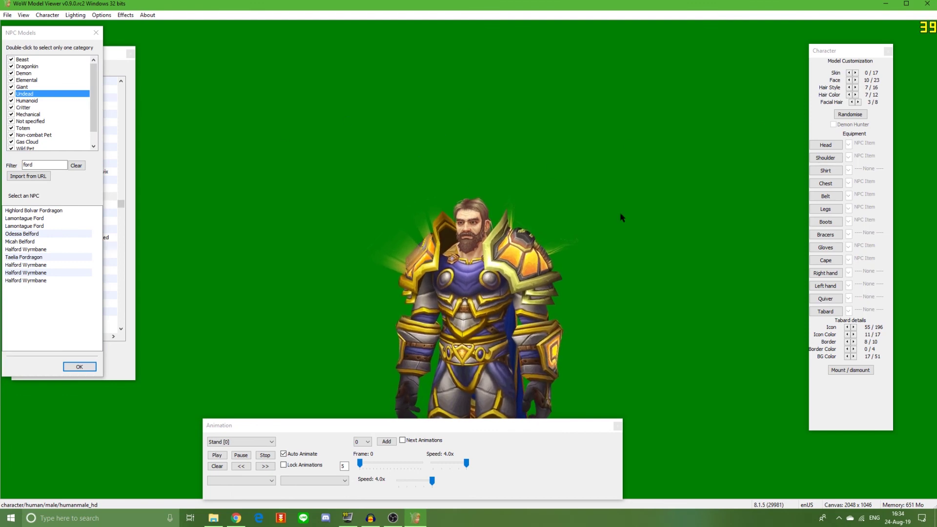
# Open the background color settings and compare the dark green (green 128) and bright green (green 255) swatches
pyautogui.click(24, 19)
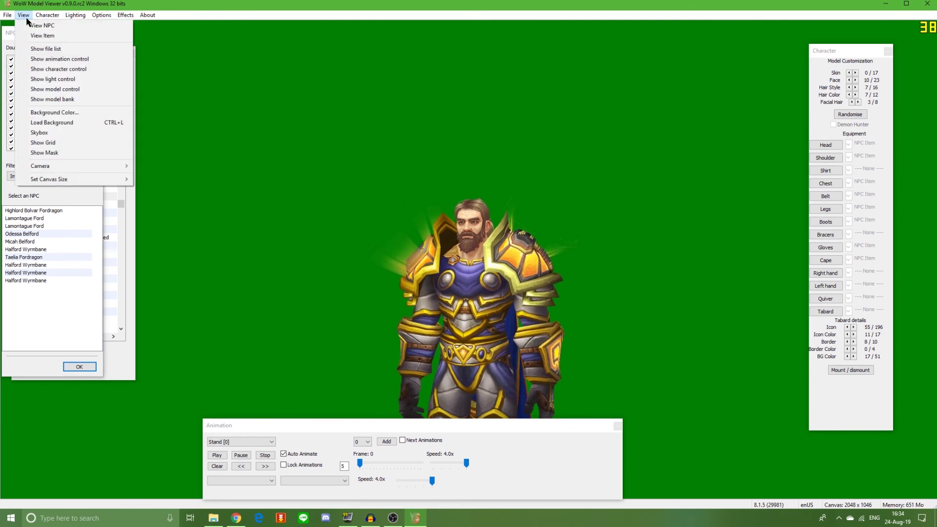
pyautogui.click(77, 113)
pyautogui.click(62, 80)
pyautogui.click(37, 70)
pyautogui.click(37, 80)
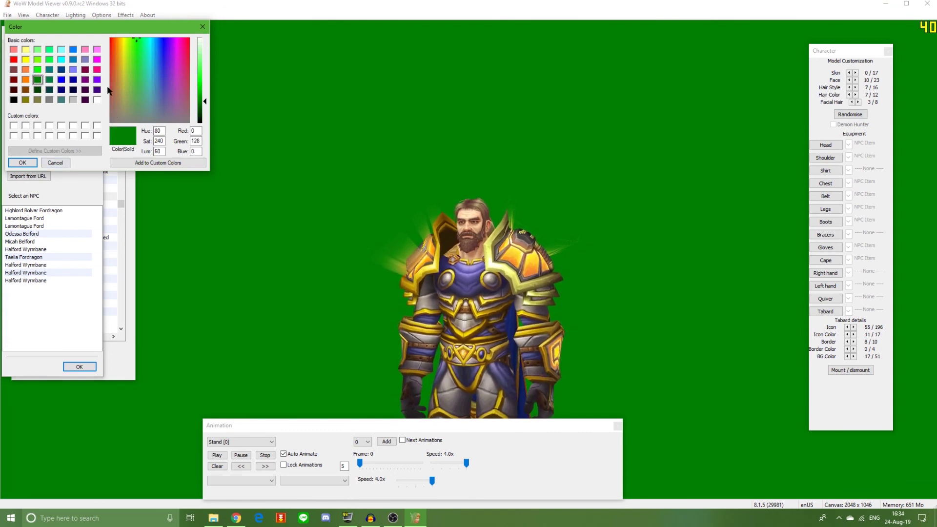
pyautogui.doubleClick(194, 142)
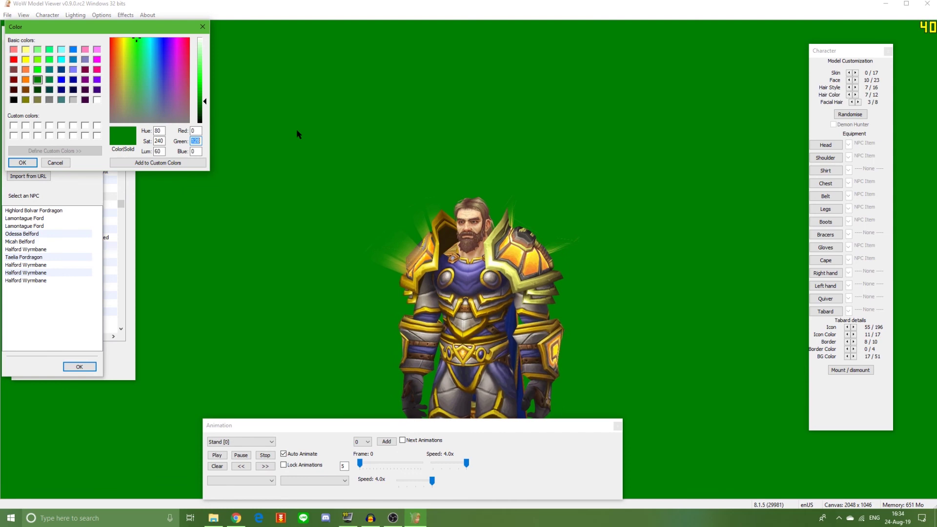
pyautogui.click(38, 71)
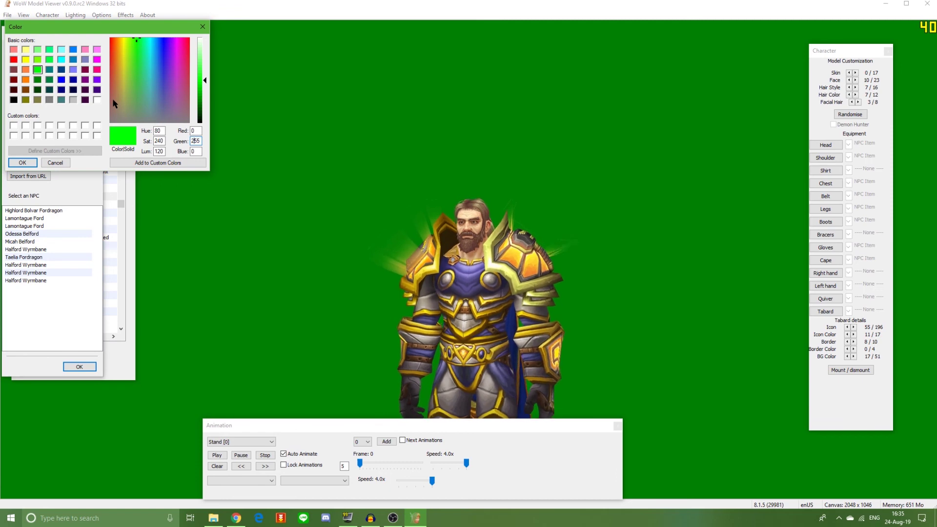
pyautogui.click(37, 79)
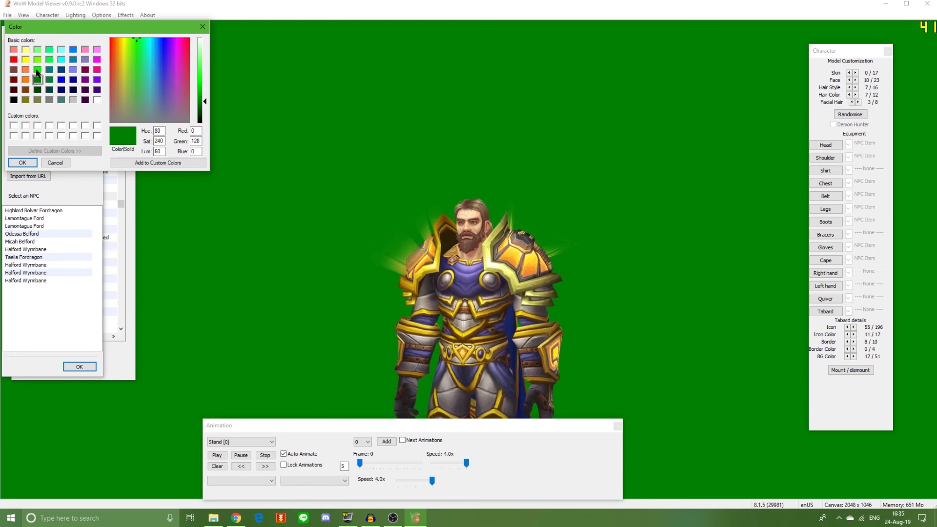
pyautogui.click(37, 70)
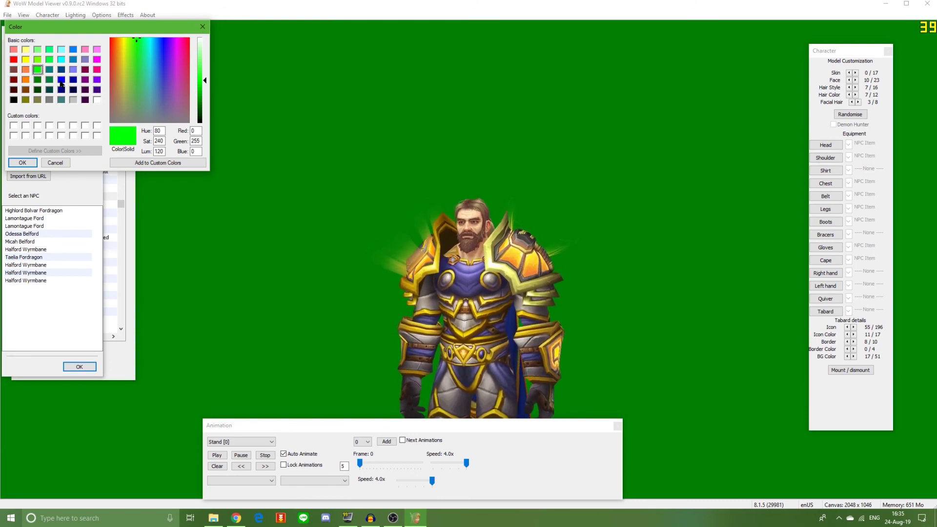
# Try several blue swatches as the background color, ending on dark blue (blue 128), and dismiss the color choice
pyautogui.click(61, 80)
pyautogui.click(61, 70)
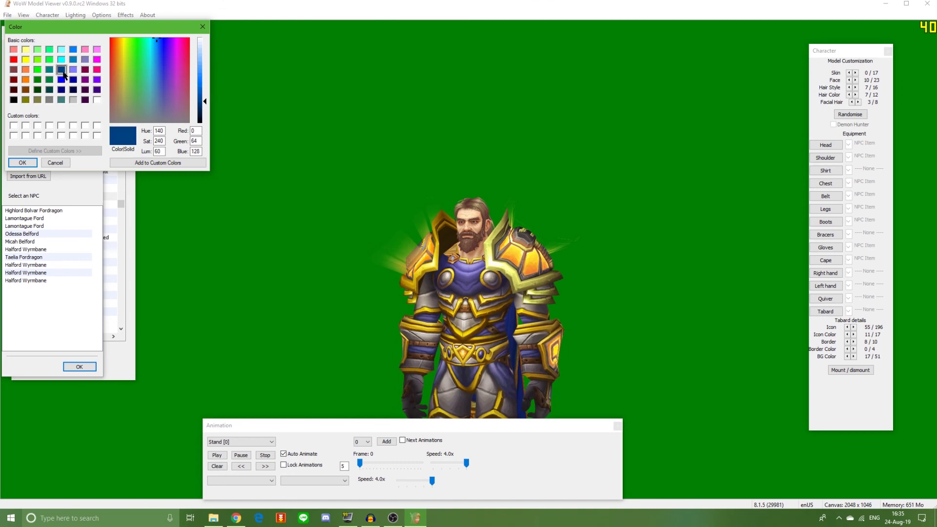
pyautogui.click(63, 90)
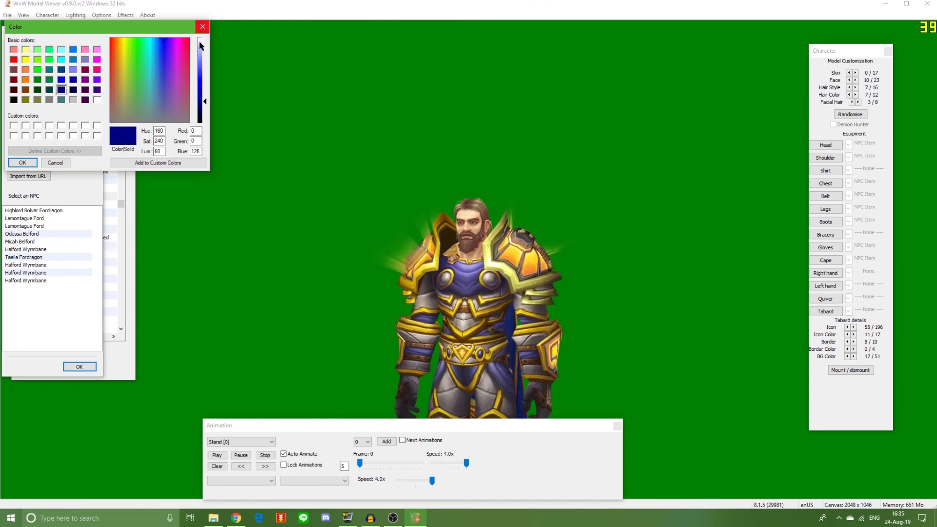
pyautogui.click(203, 27)
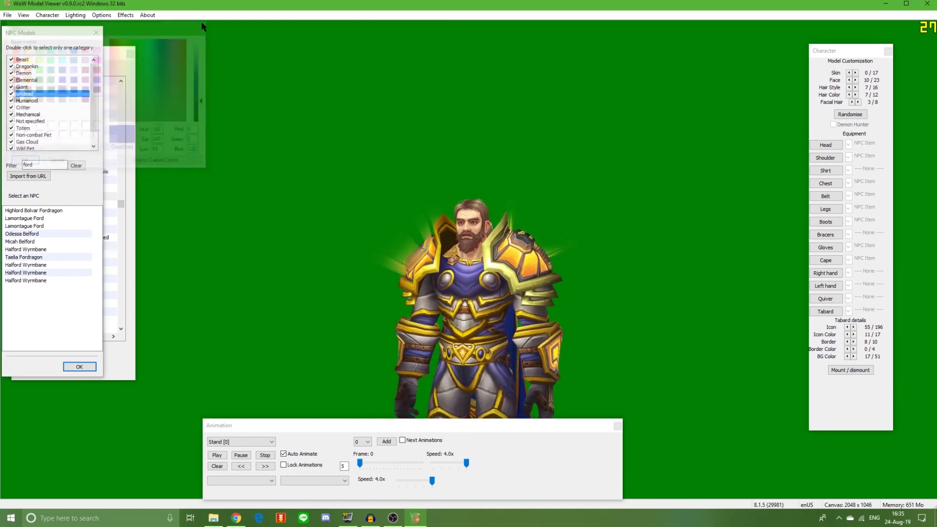
# Open the file chooser for loading a background image and leave it without choosing a file
pyautogui.click(25, 15)
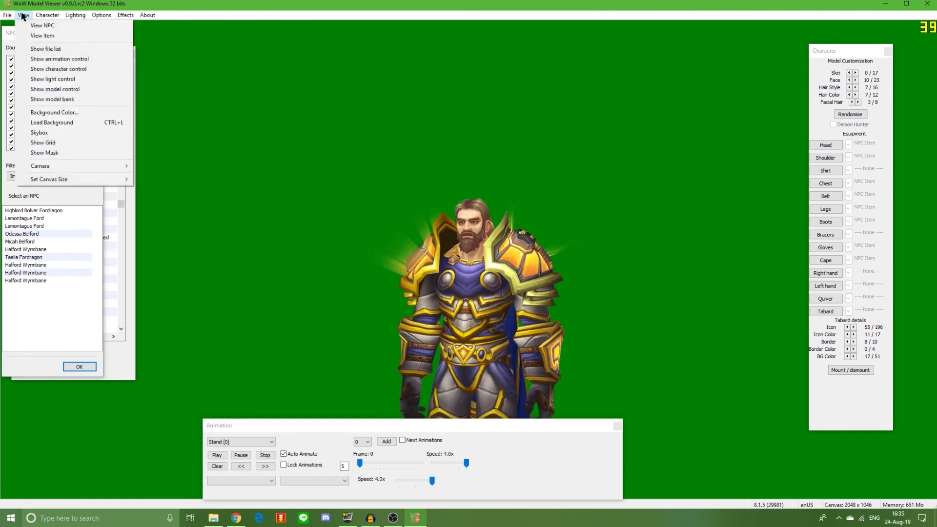
pyautogui.click(83, 123)
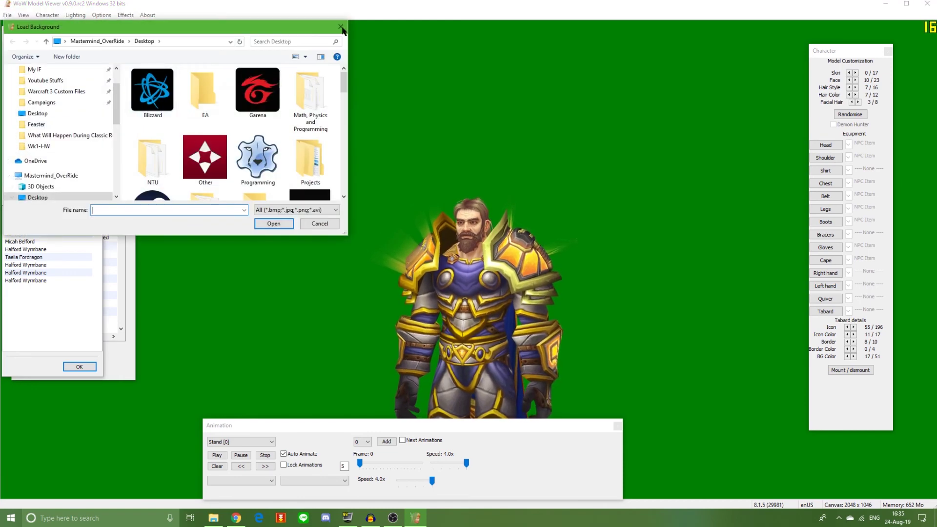
pyautogui.click(341, 27)
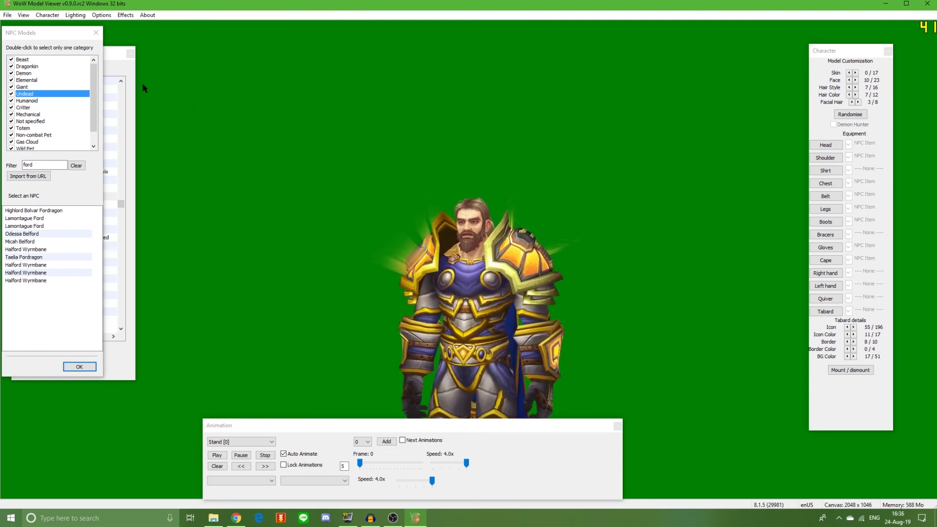
# Return to the file list, collapse the Creature folder and expand the Character folder
pyautogui.click(120, 69)
pyautogui.click(26, 271)
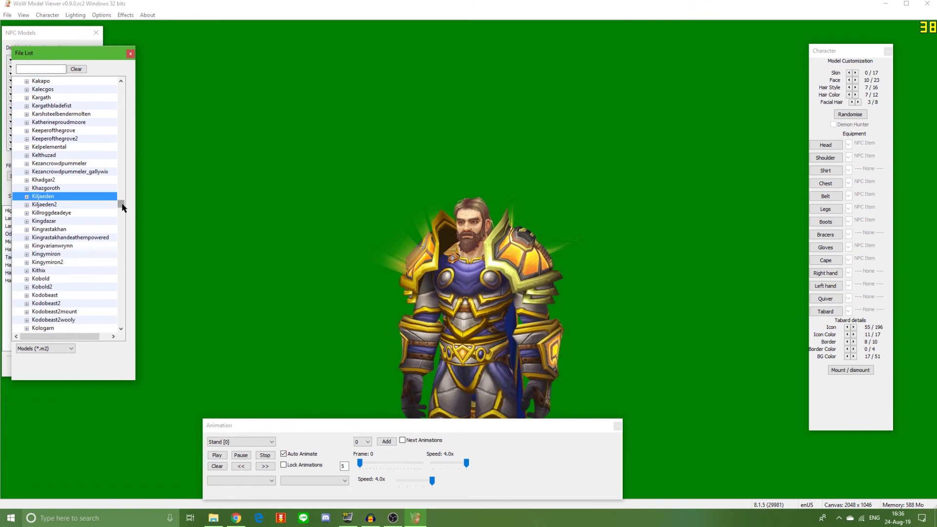
pyautogui.moveTo(122, 203); pyautogui.dragTo(138, 78)
pyautogui.click(18, 98)
pyautogui.click(18, 97)
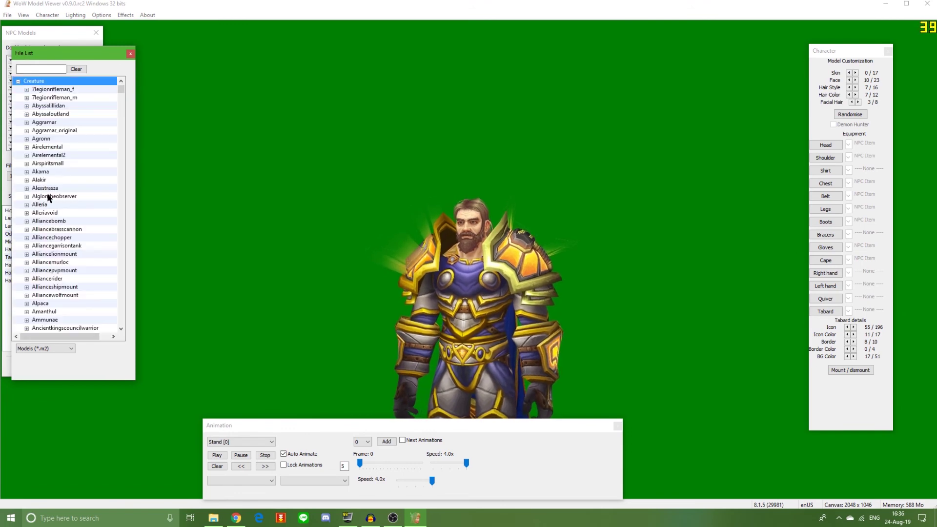
pyautogui.scroll(-10, 49, 198)
pyautogui.scroll(10, 55, 90)
pyautogui.click(18, 97)
pyautogui.click(18, 89)
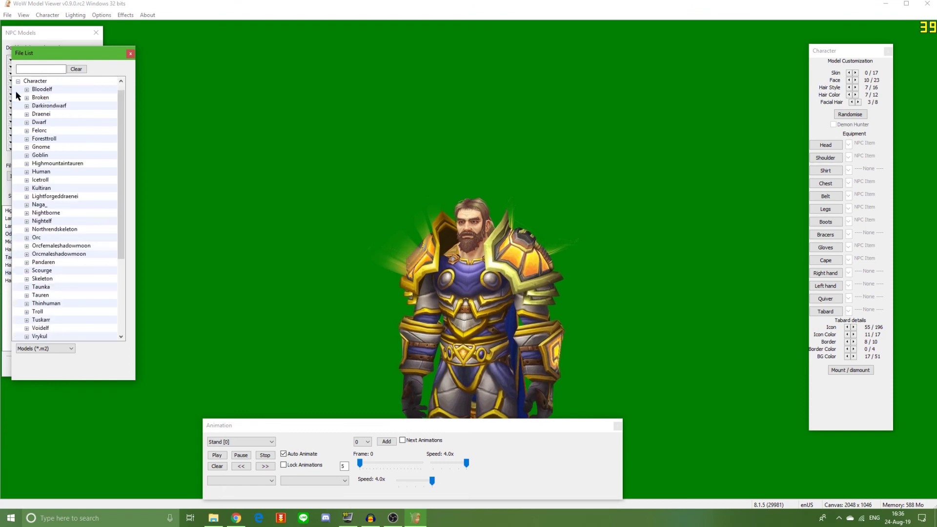
# Expand the male folder of the Worgen race and load the worgenmale.m2 model, showing it close up
pyautogui.scroll(-5, 101, 163)
pyautogui.click(26, 239)
pyautogui.click(35, 253)
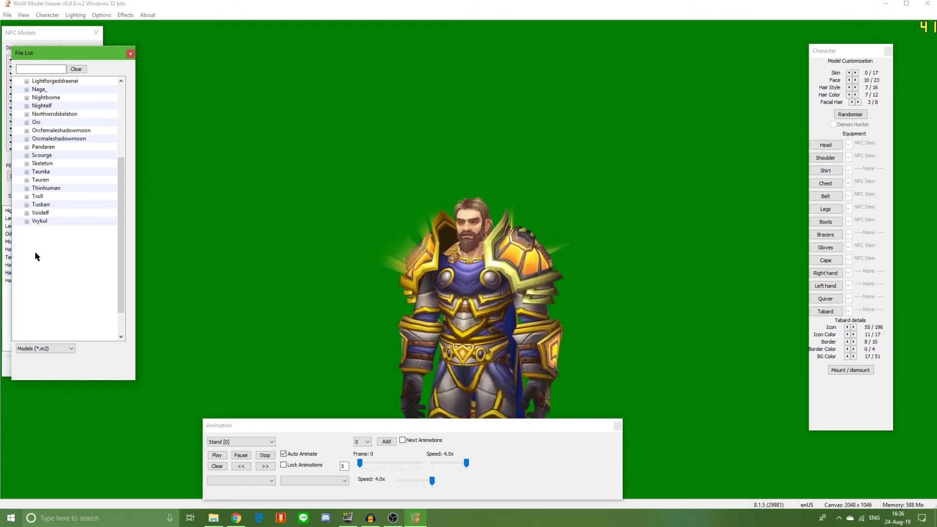
pyautogui.click(61, 263)
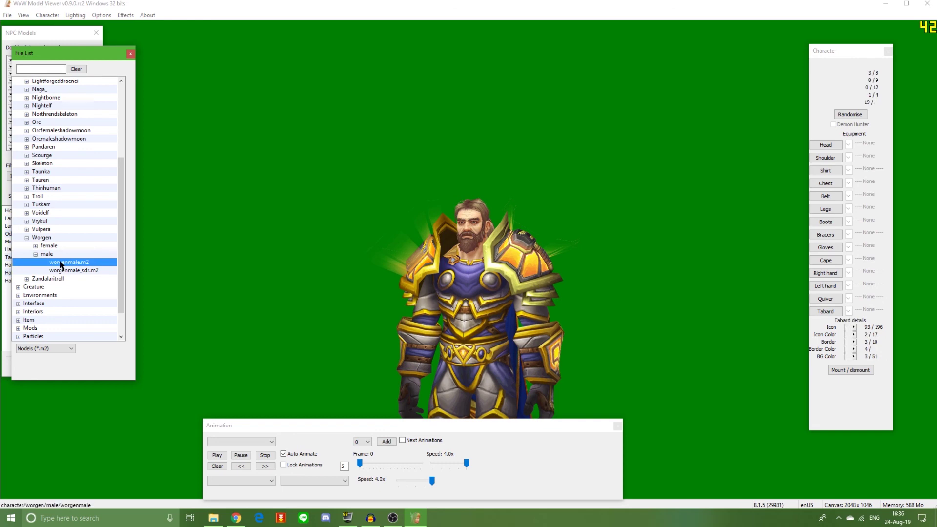
pyautogui.moveTo(359, 214); pyautogui.dragTo(417, 152)
pyautogui.scroll(4, 474, 172)
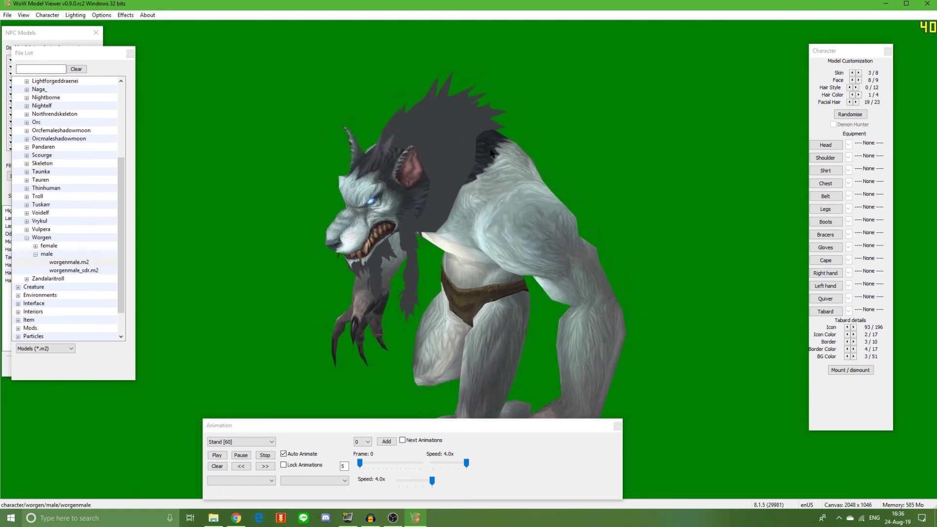